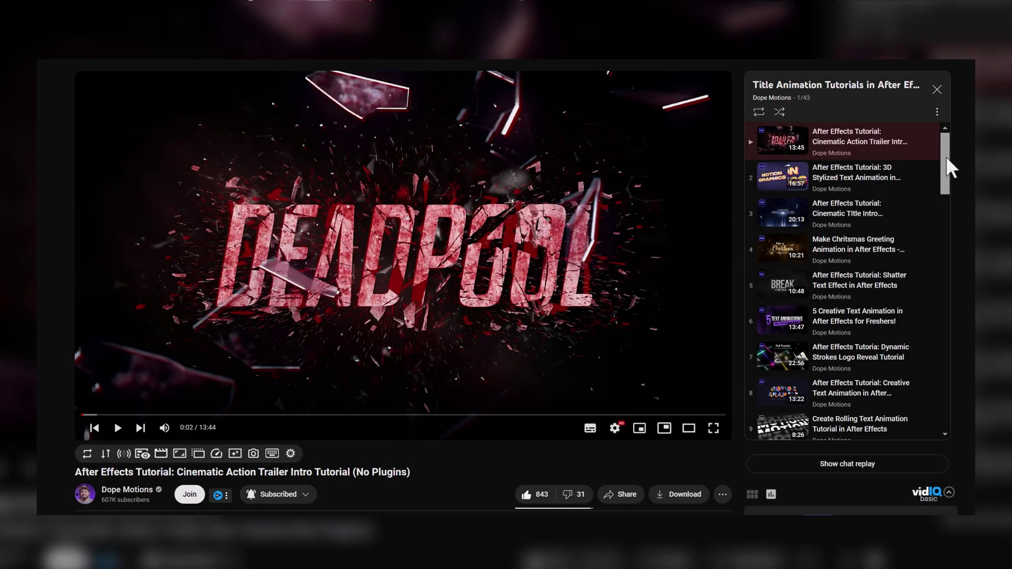
pyautogui.moveTo(945, 157); pyautogui.dragTo(946, 385)
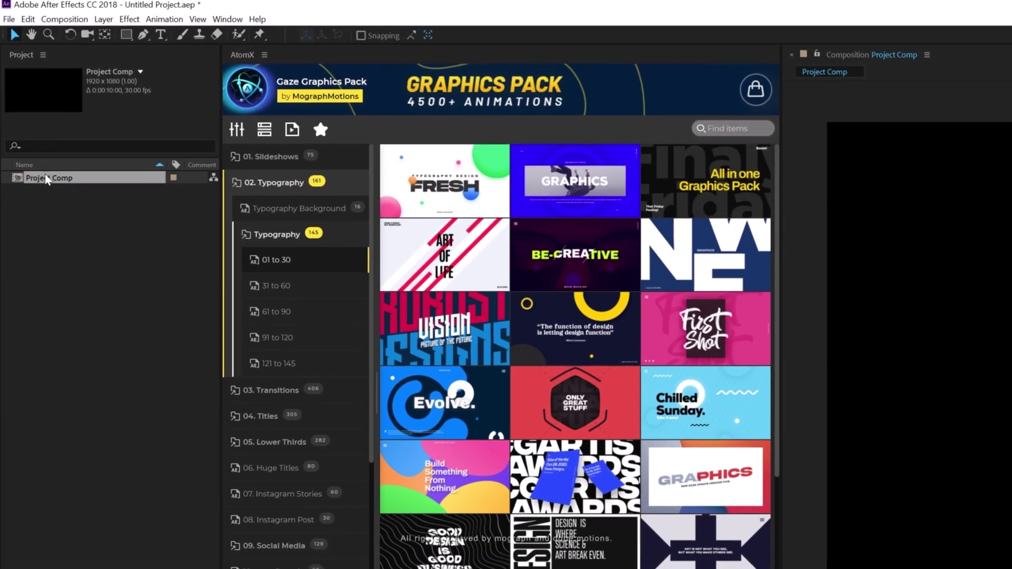
# Apply the Typography_10 template from the Typography 01 to 30 set, recolor it with pink and red, and change its title to "Creative.".
pyautogui.moveTo(459, 414)
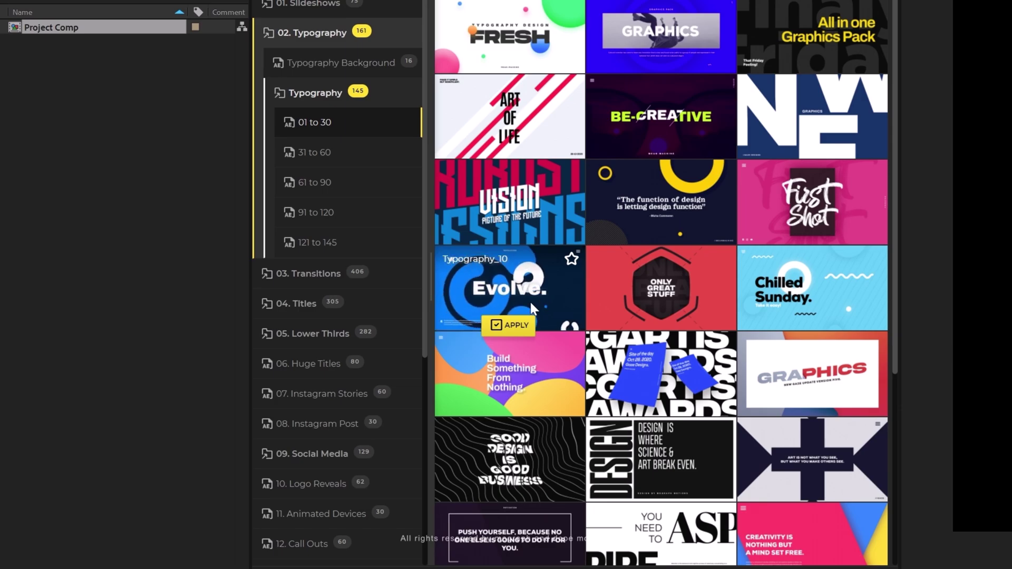
pyautogui.click(510, 324)
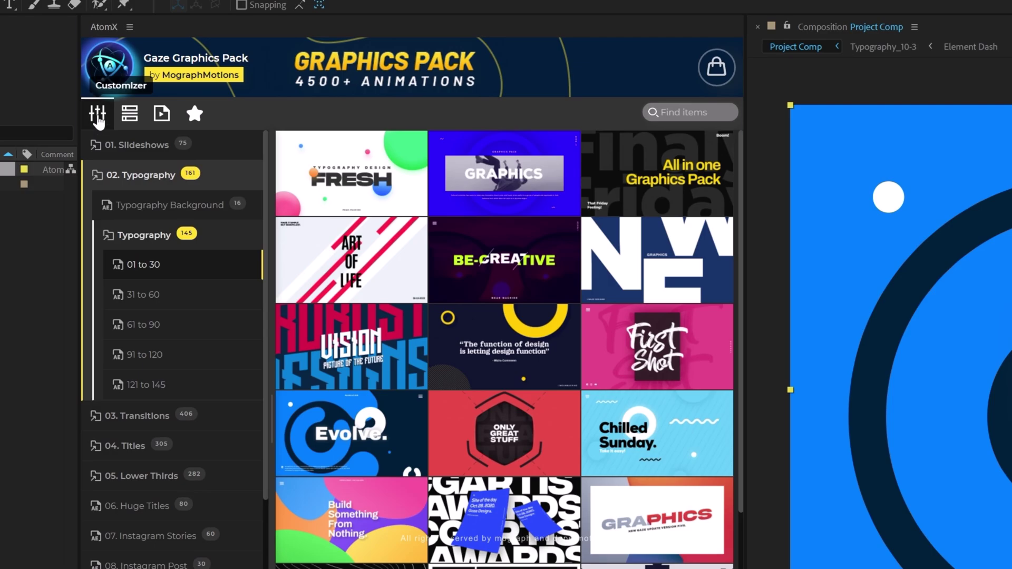
pyautogui.click(98, 113)
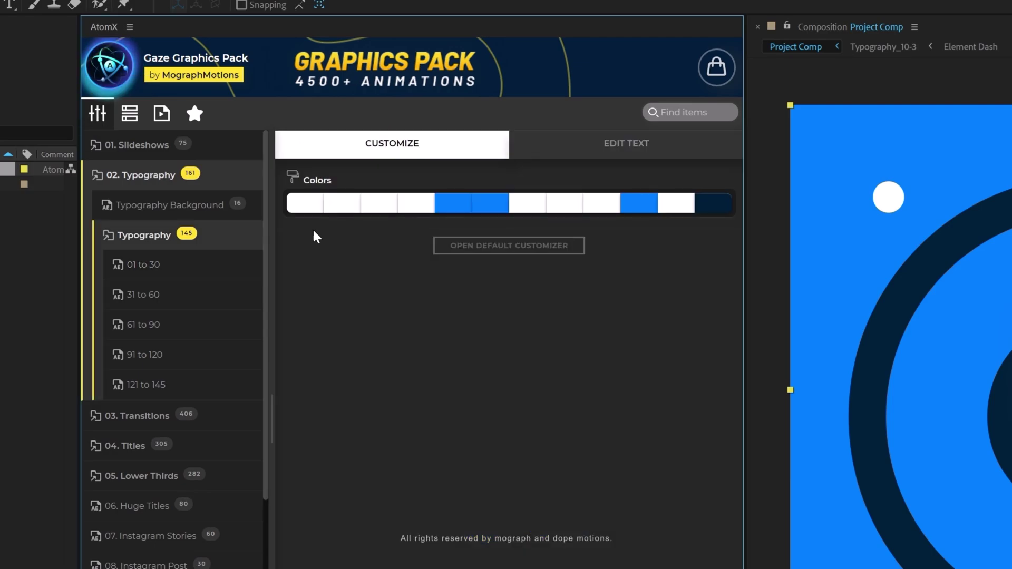
pyautogui.click(362, 114)
pyautogui.click(280, 113)
pyautogui.click(359, 189)
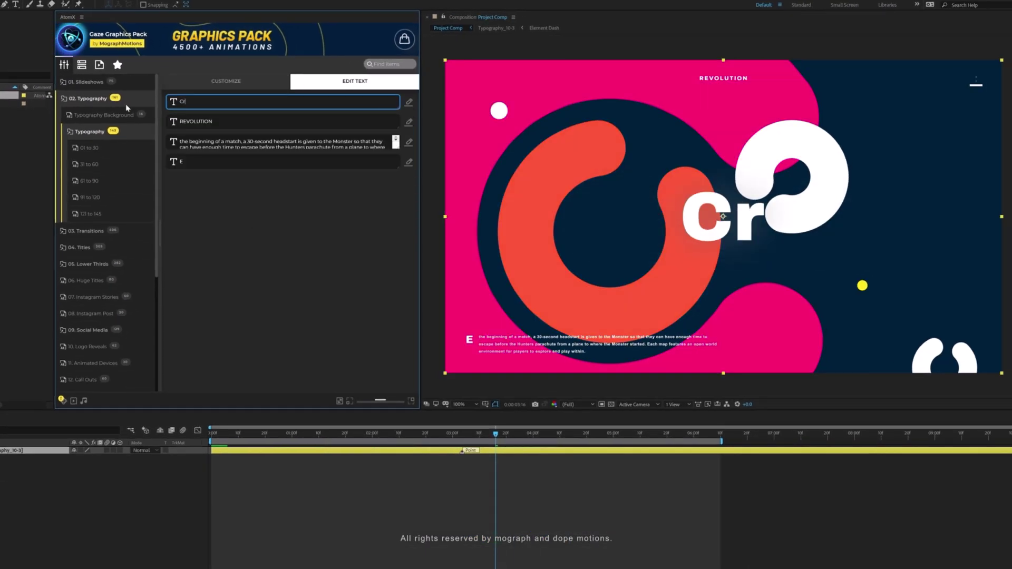
pyautogui.write('eative.')
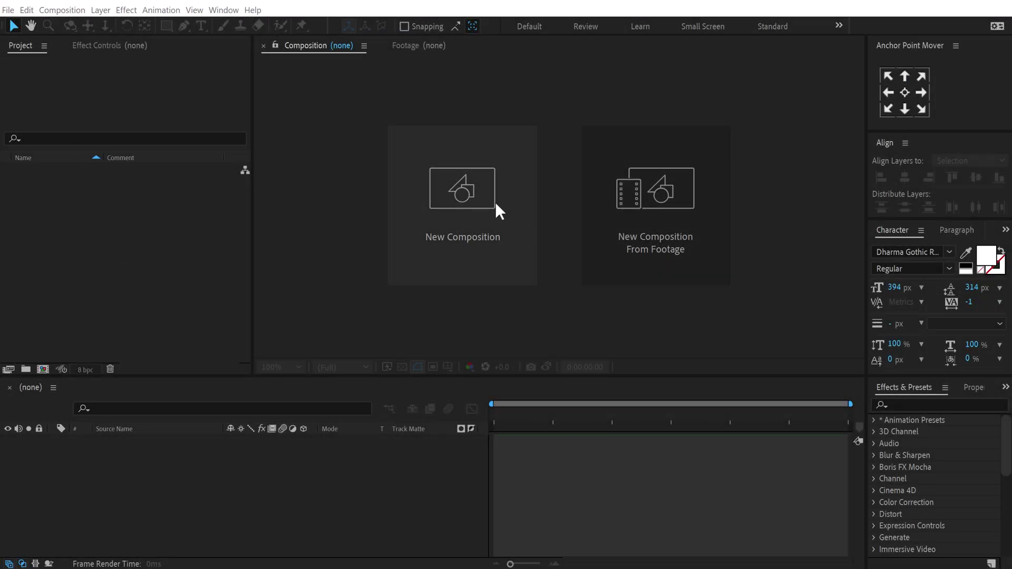
# Create a new composition named Render at 2560 x 1440 px, 30 fps and 10 seconds long.
pyautogui.click(470, 211)
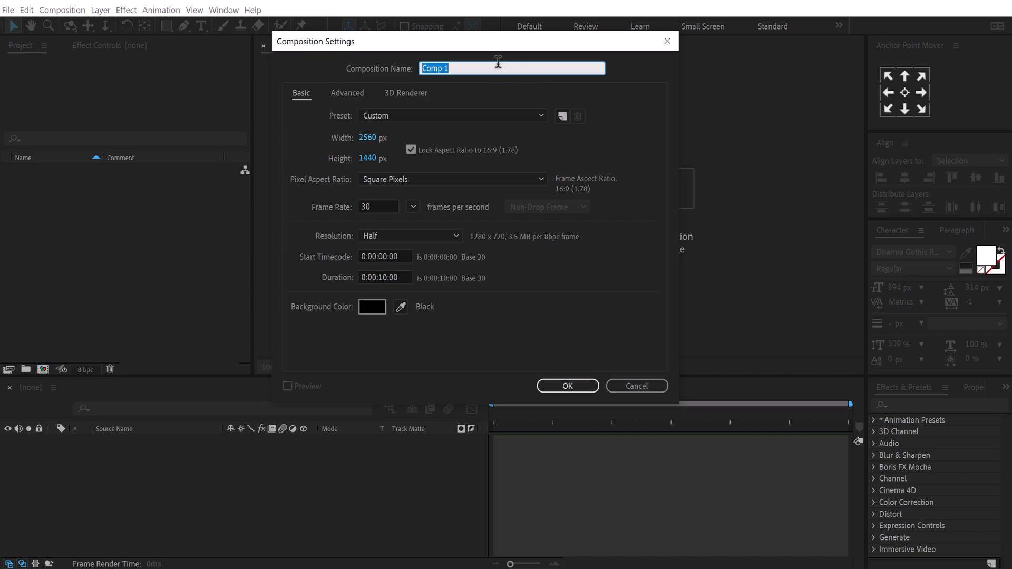
pyautogui.write('Render')
pyautogui.click(553, 385)
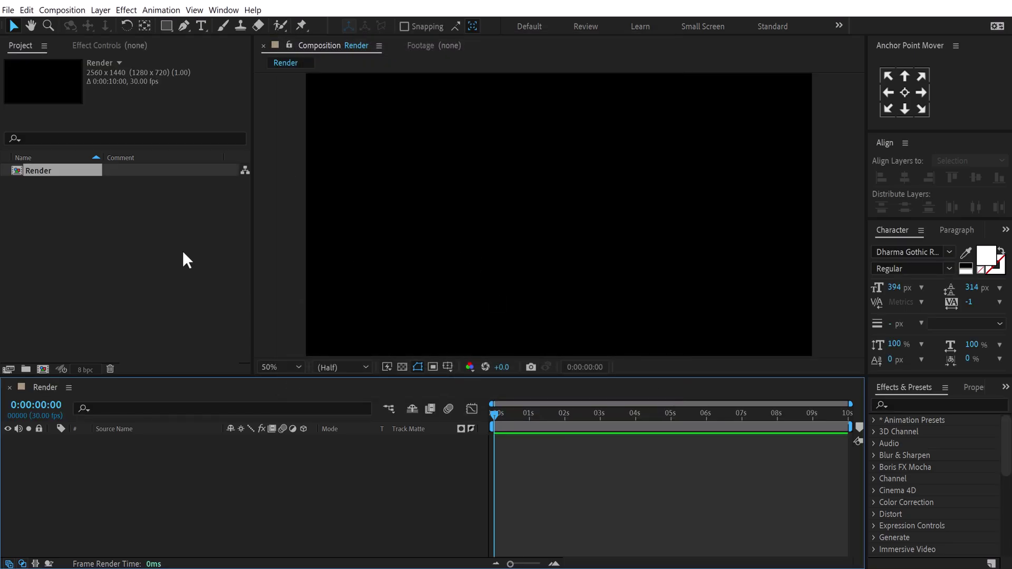
# Add a text layer to the Render composition reading "BLADES" on the first line and "OF FIRE" on the second.
pyautogui.click(201, 25)
pyautogui.click(487, 231)
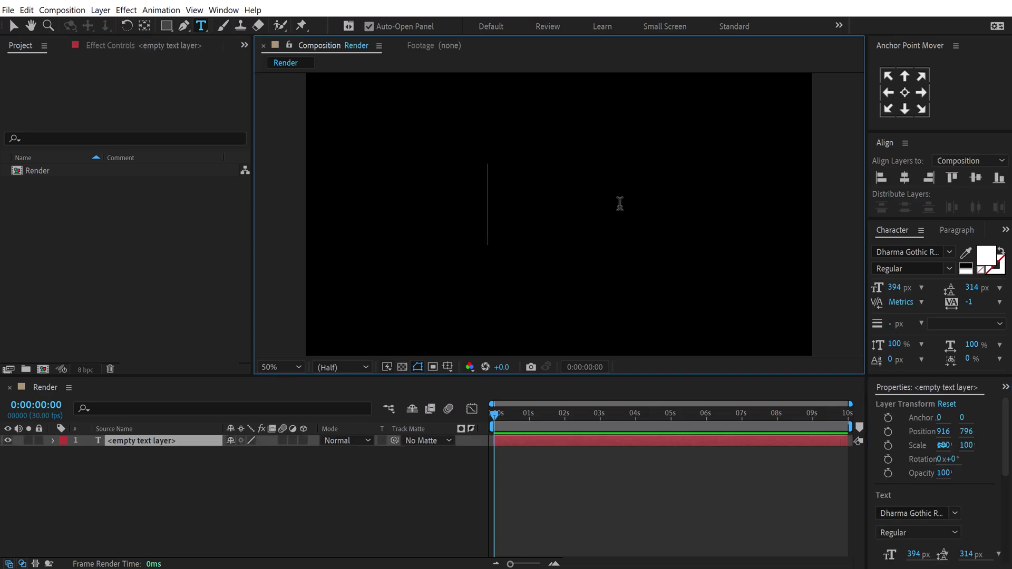
pyautogui.write('blades')
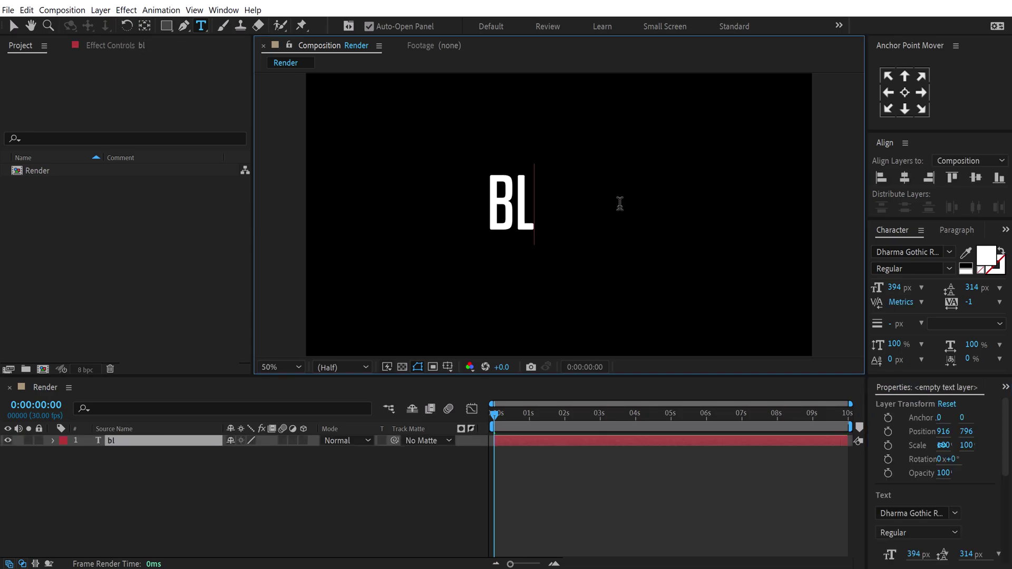
pyautogui.write('BLADES')
pyautogui.press('Return')
pyautogui.write('OF FIRE')
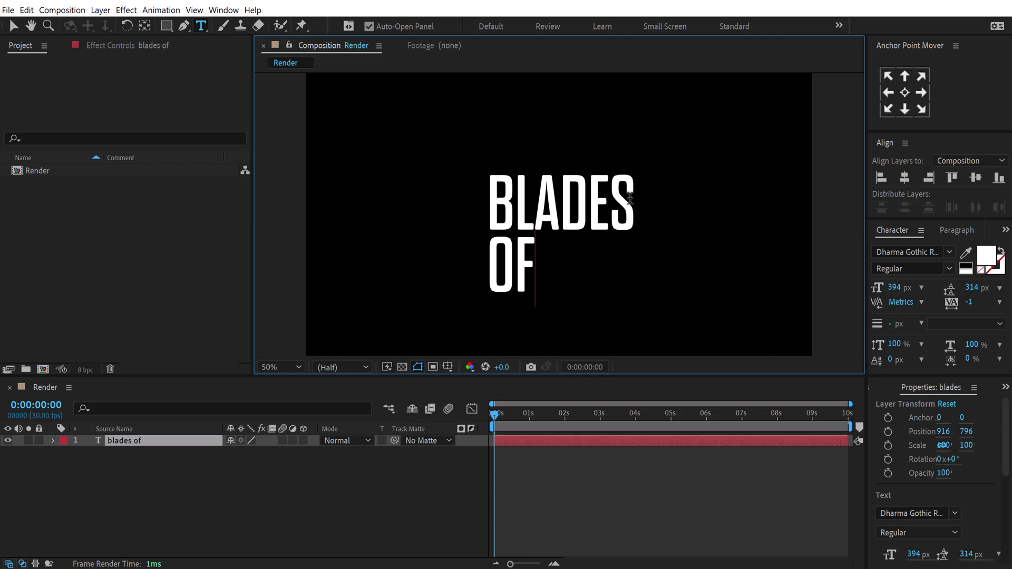
pyautogui.press('Escape')
pyautogui.press('v')
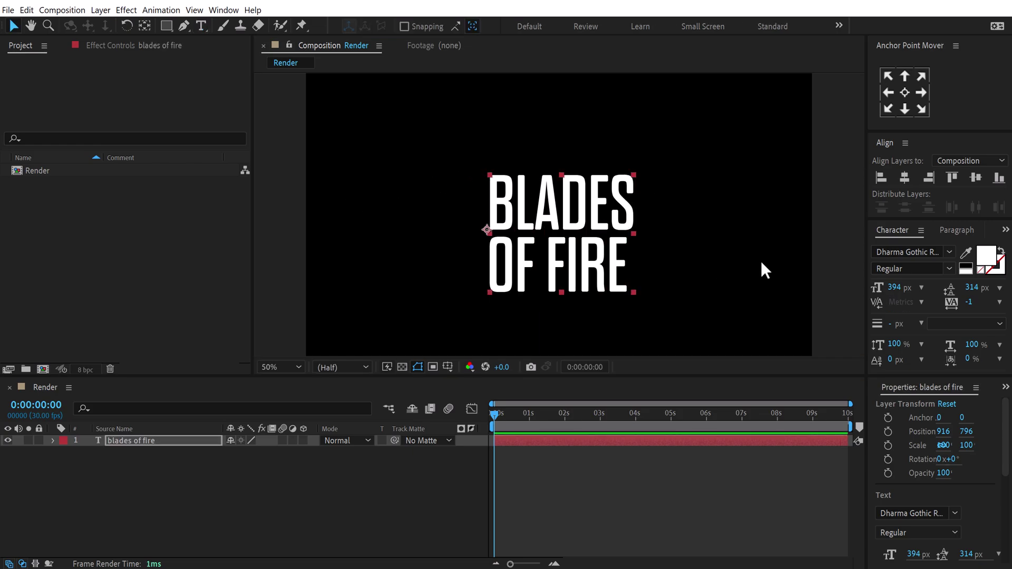
# Center the title text horizontally and vertically in the composition.
pyautogui.click(905, 177)
pyautogui.hotkey('ctrl', 'alt', 'Home')
pyautogui.hotkey('ctrl', 'Home')
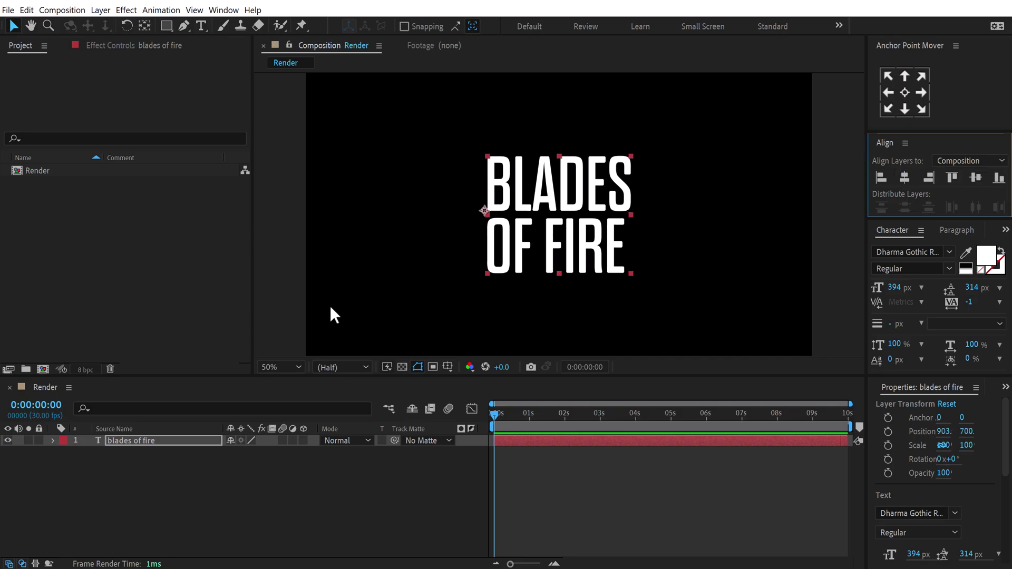
# Search the effects for "gradi" and apply Gradient Ramp to the blades of fire text layer, removing any wrongly applied gradient effect.
pyautogui.click(240, 459)
pyautogui.click(138, 439)
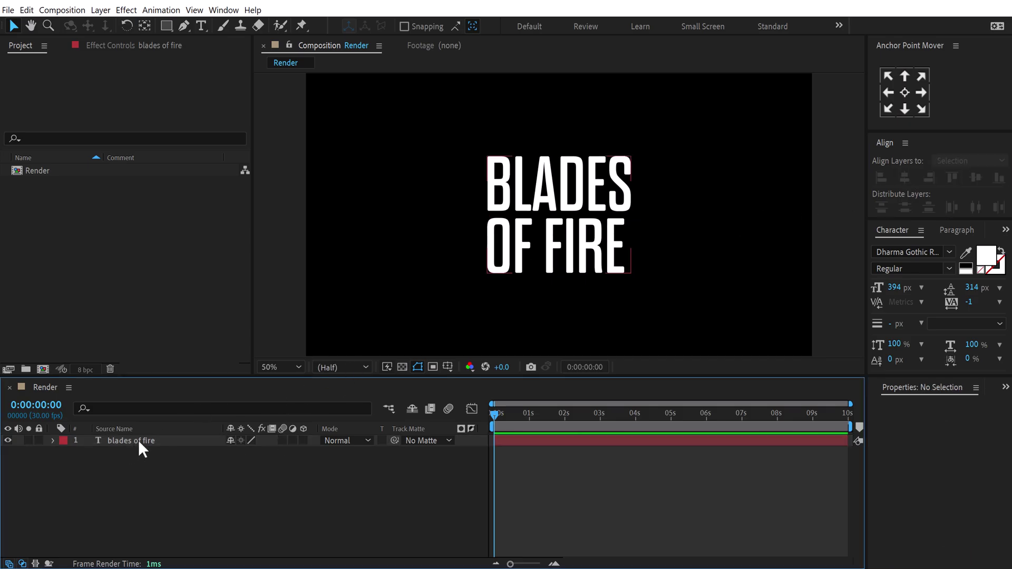
pyautogui.hotkey('ctrl', '5')
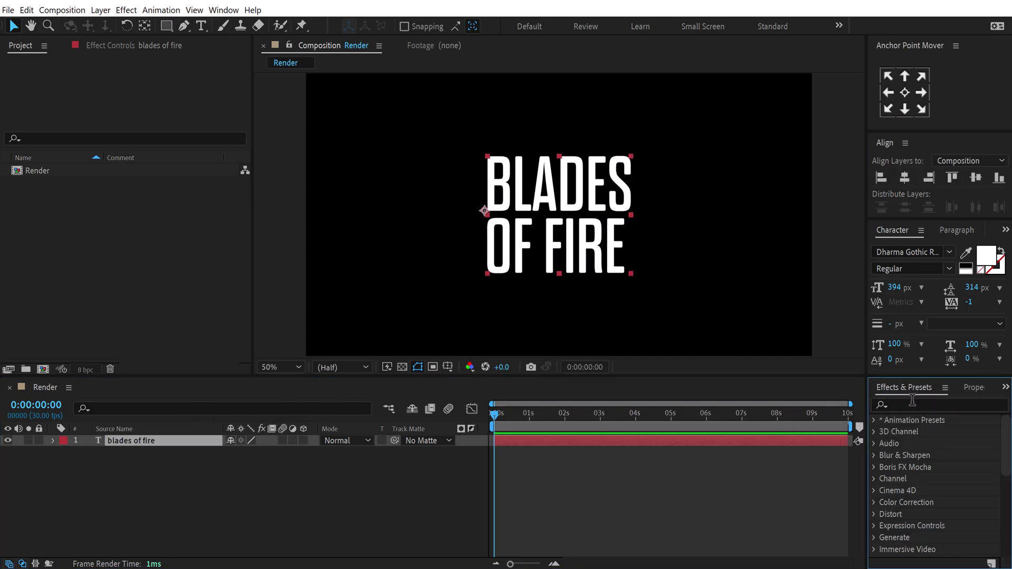
pyautogui.click(911, 403)
pyautogui.write('gradi')
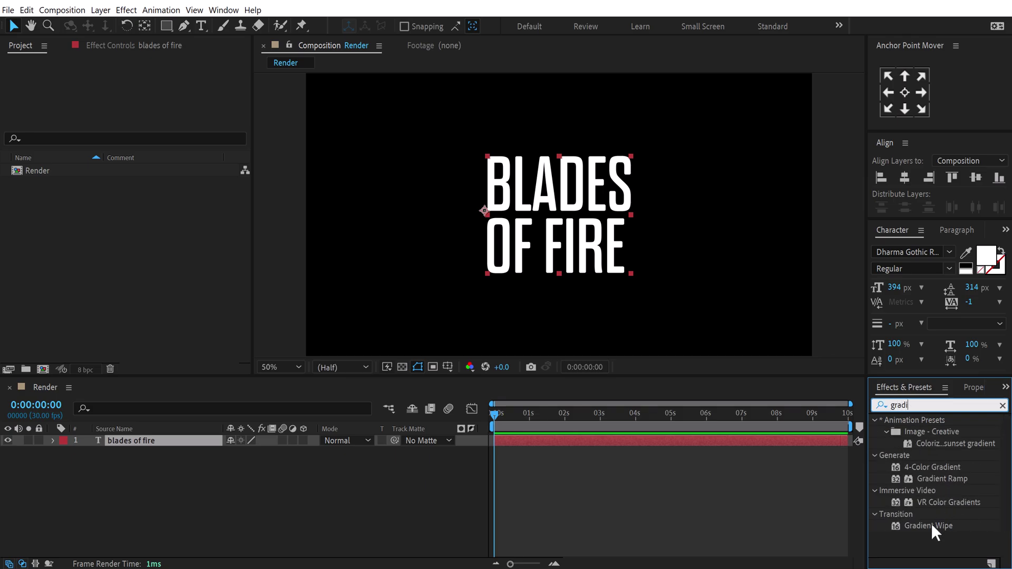
pyautogui.doubleClick(932, 525)
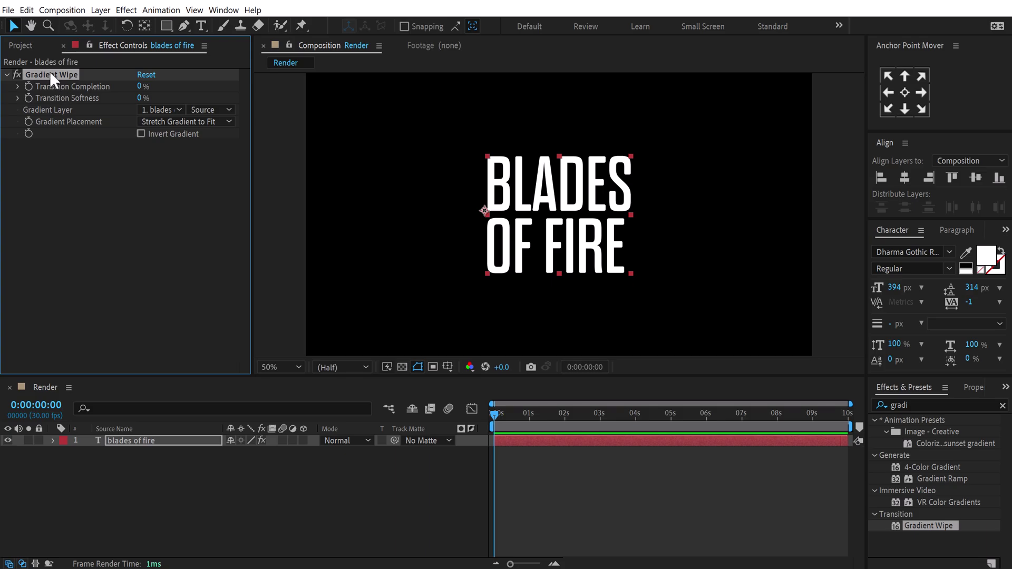
pyautogui.press('Delete')
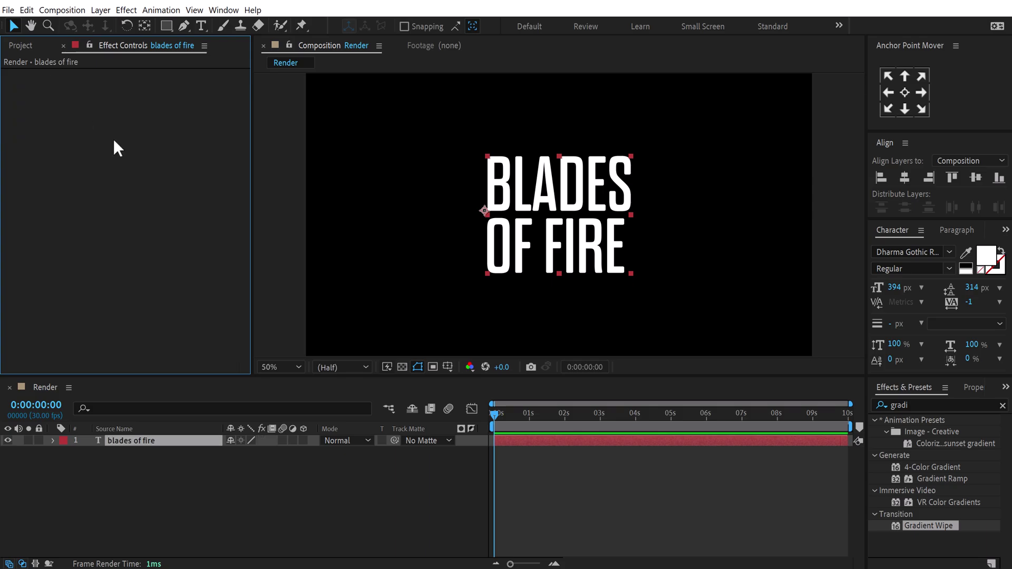
pyautogui.doubleClick(942, 478)
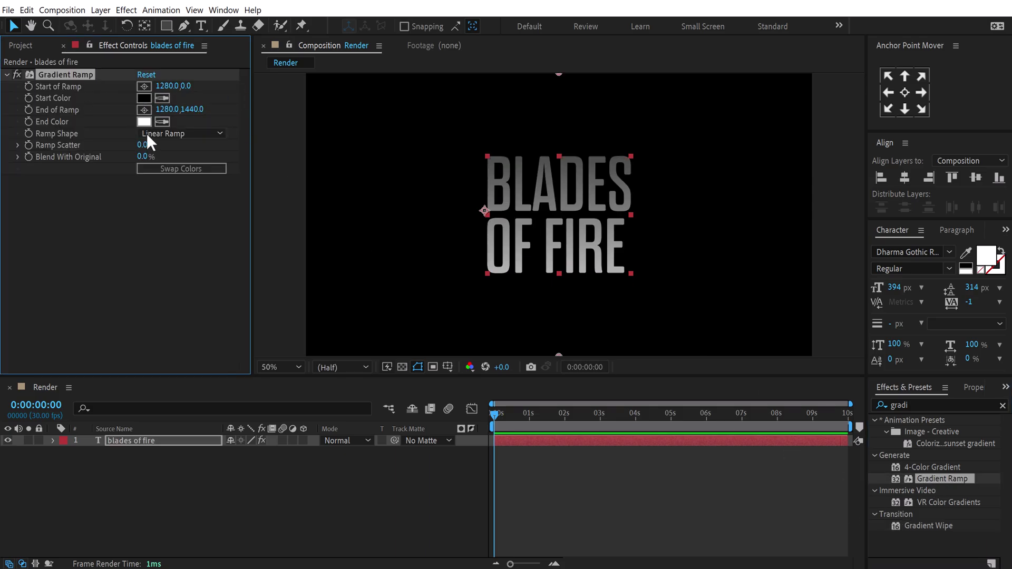
# Swap the Gradient Ramp colors, placing the ramp start at about 1252, 500 near the title's upper edge and the end at about 1280, 1554.
pyautogui.click(165, 168)
pyautogui.moveTo(559, 73); pyautogui.dragTo(554, 171)
pyautogui.moveTo(561, 357); pyautogui.dragTo(564, 350)
pyautogui.press(',')
pyautogui.moveTo(559, 284); pyautogui.dragTo(559, 299)
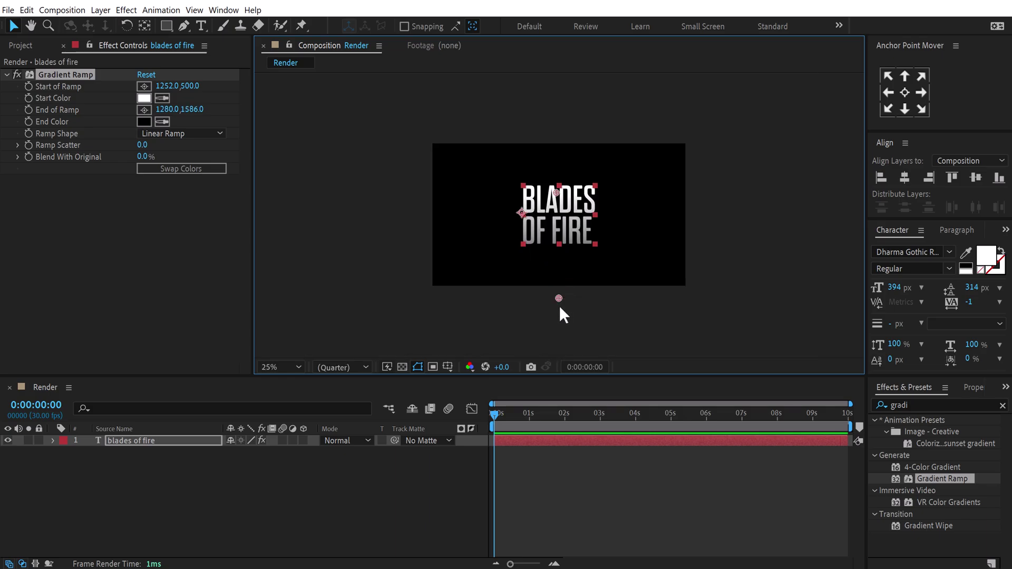
pyautogui.click(532, 386)
pyautogui.press('.')
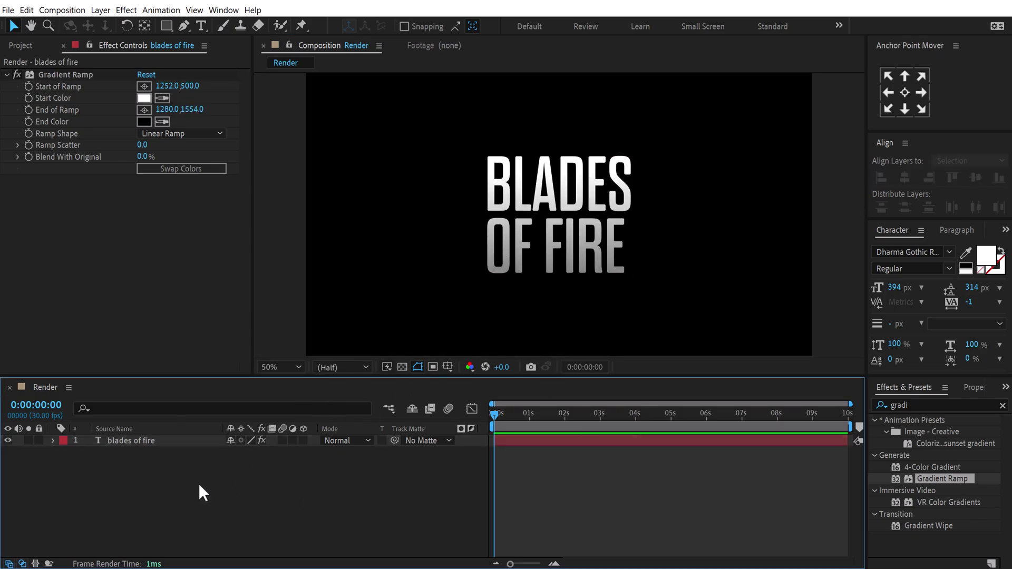
# Create a composition-sized black (000000) solid named BG and place it beneath the text layer.
pyautogui.hotkey('ctrl', 'y')
pyautogui.write('BG')
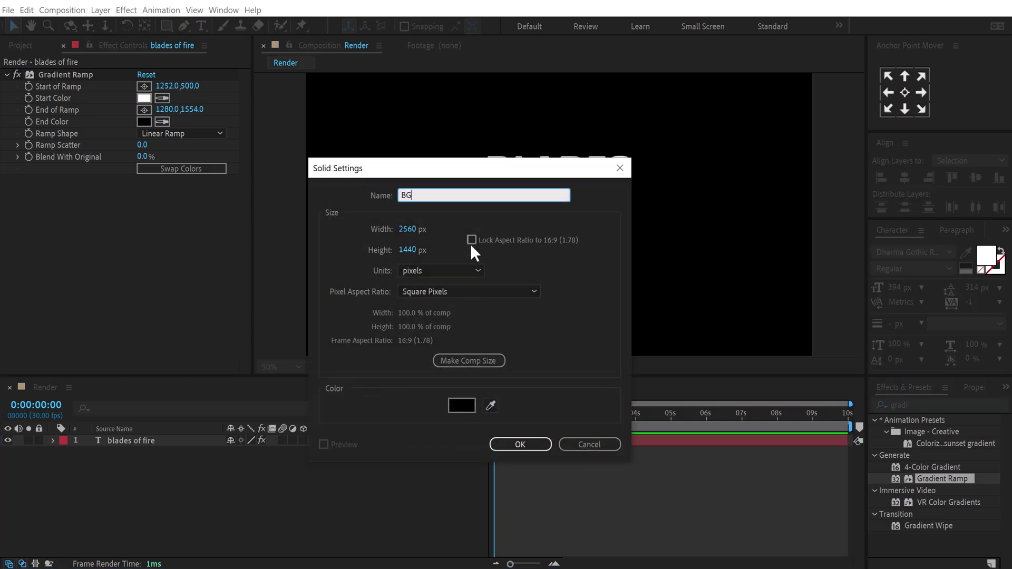
pyautogui.click(464, 406)
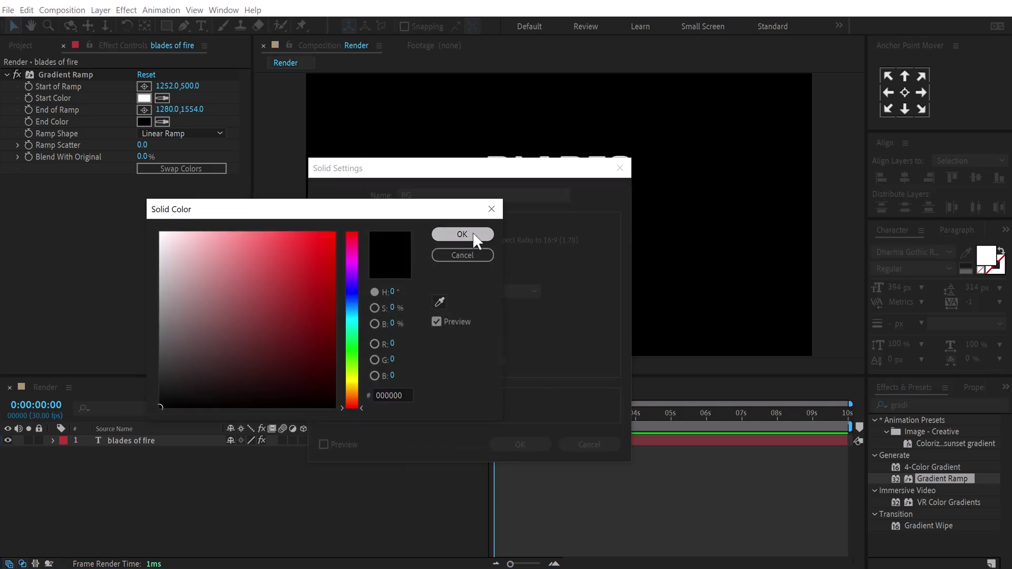
pyautogui.click(474, 236)
pyautogui.click(539, 443)
pyautogui.moveTo(131, 486); pyautogui.dragTo(151, 438)
# Pre-compose the text and BG layers together into a composition named Title.
pyautogui.click(115, 480)
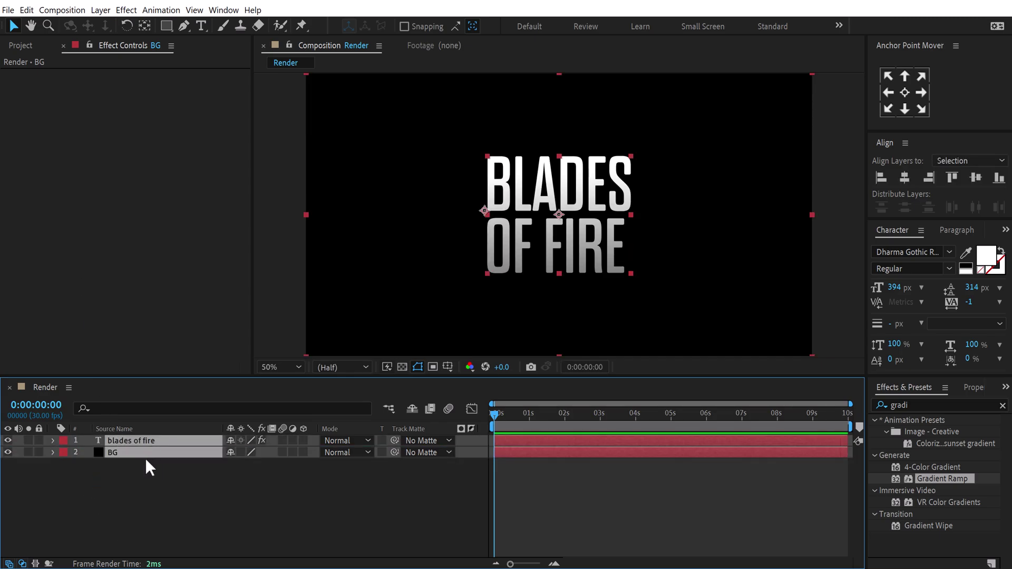
pyautogui.hotkey('ctrl', 'shift', 'c')
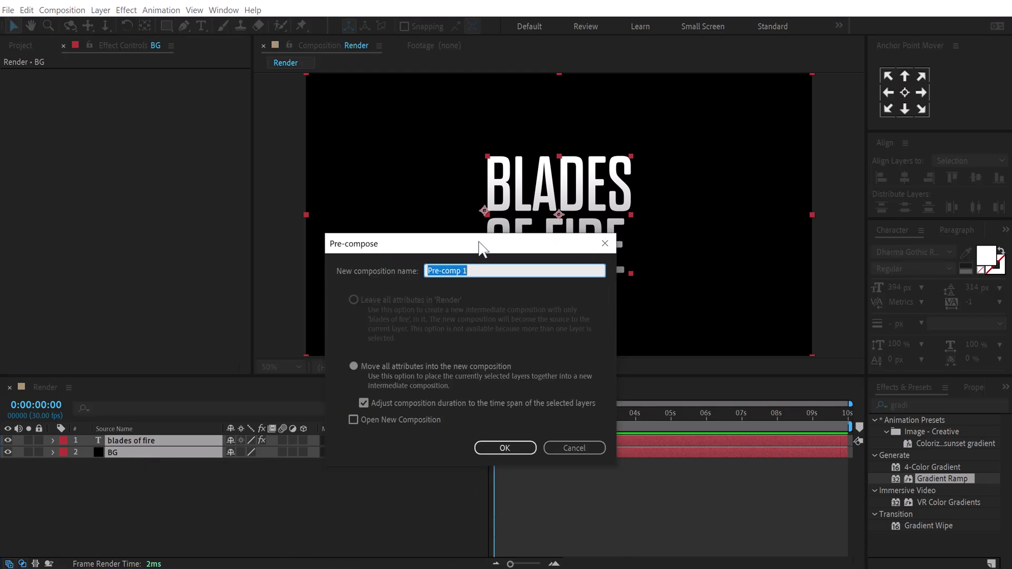
pyautogui.write('Title')
pyautogui.click(514, 447)
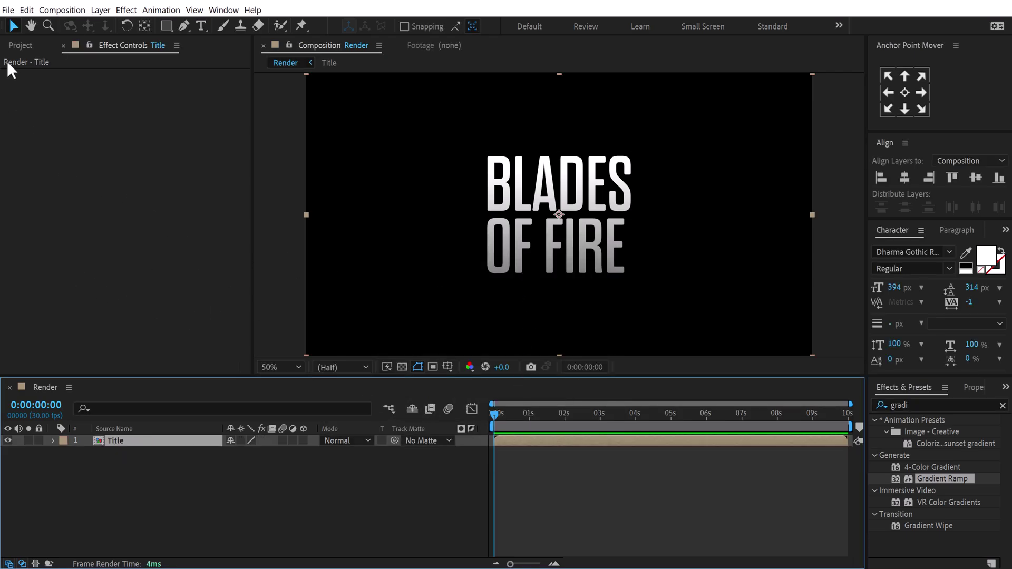
# Create another composition from the project named Burn Map at 2560 x 1440 px, 30 fps and 10 seconds long.
pyautogui.click(21, 45)
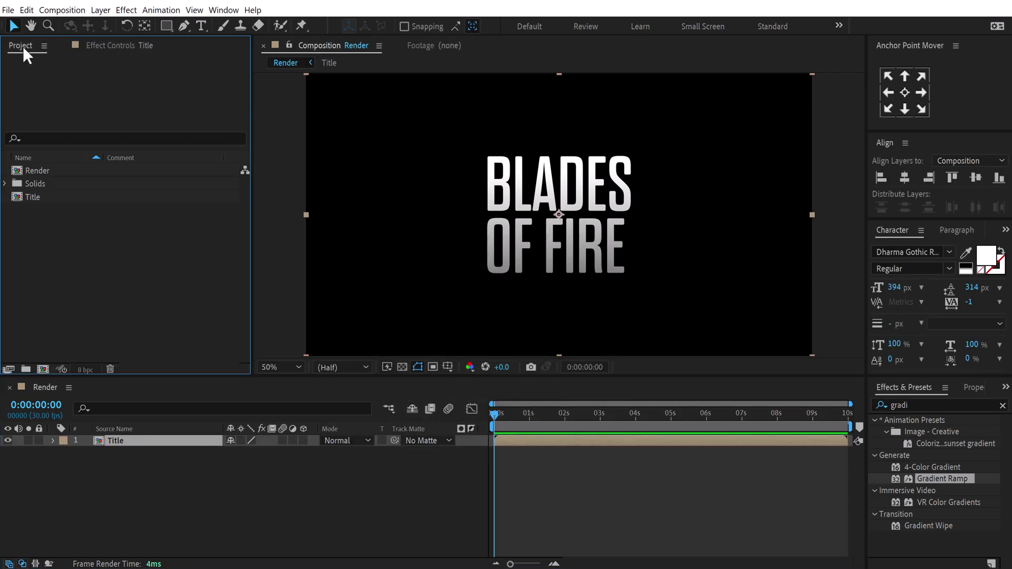
pyautogui.click(43, 370)
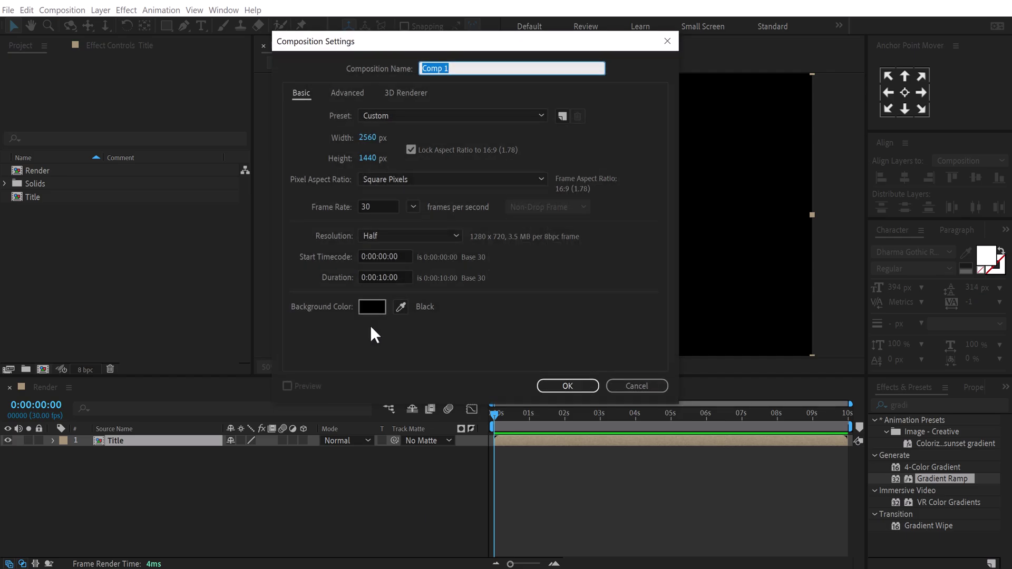
pyautogui.write('Burn Map')
pyautogui.click(567, 386)
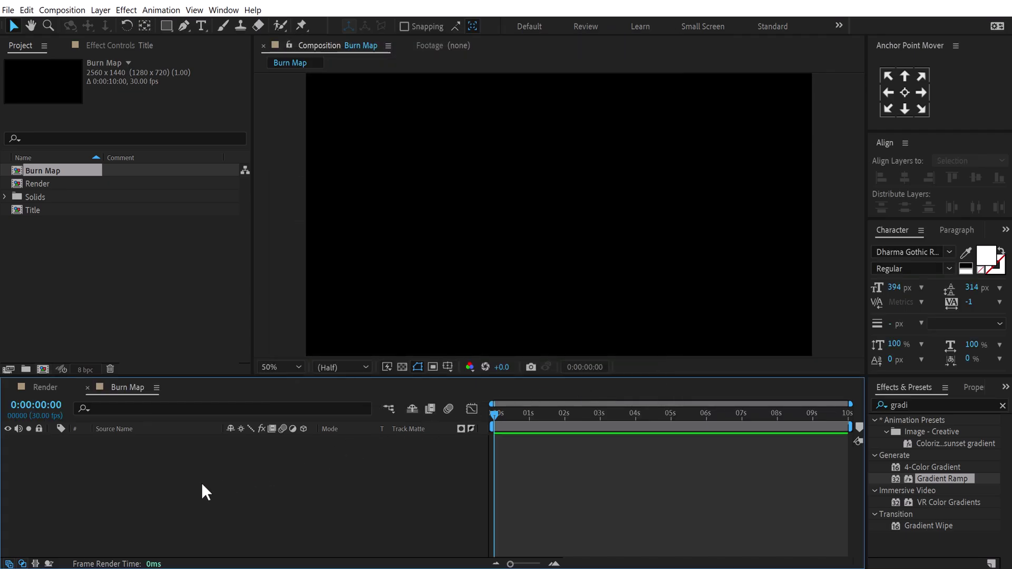
# Add a composition-sized black solid named Burn to the Burn Map composition.
pyautogui.hotkey('ctrl', 'y')
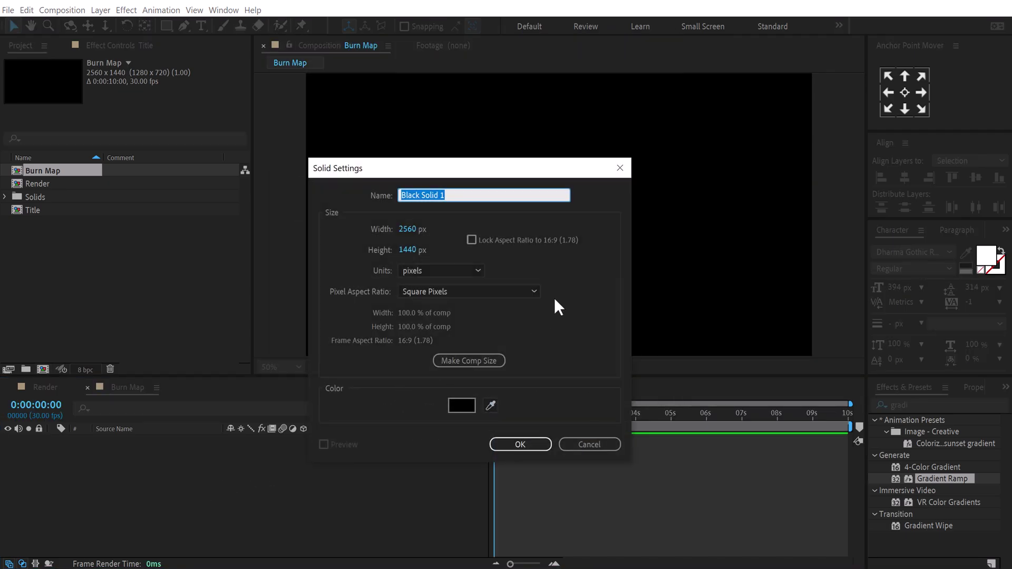
pyautogui.write('Burn')
pyautogui.press('Return')
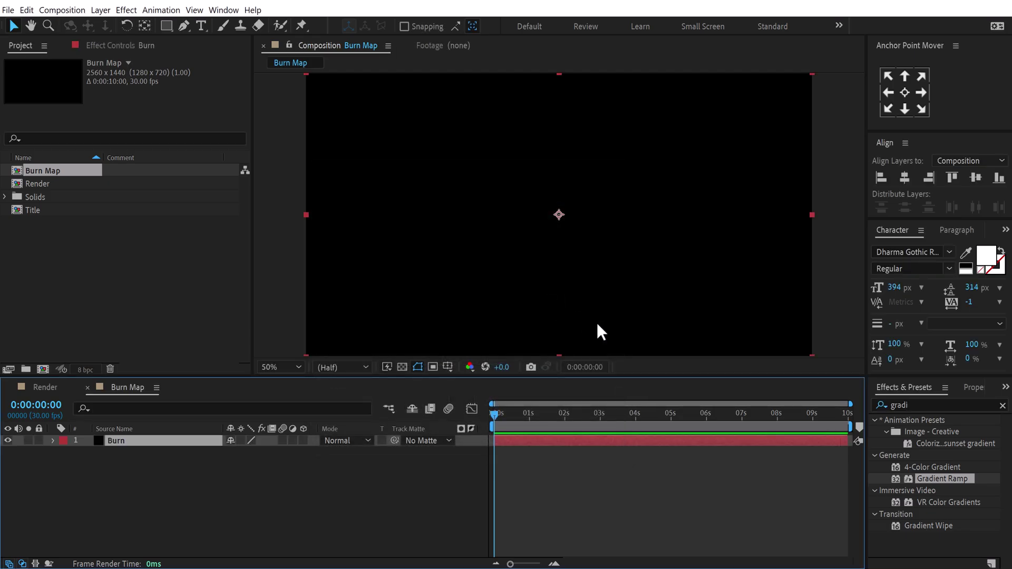
# Apply the CC Burn Film effect to the Burn solid and keyframe its Burn value at 0 on the first frame.
pyautogui.click(923, 405)
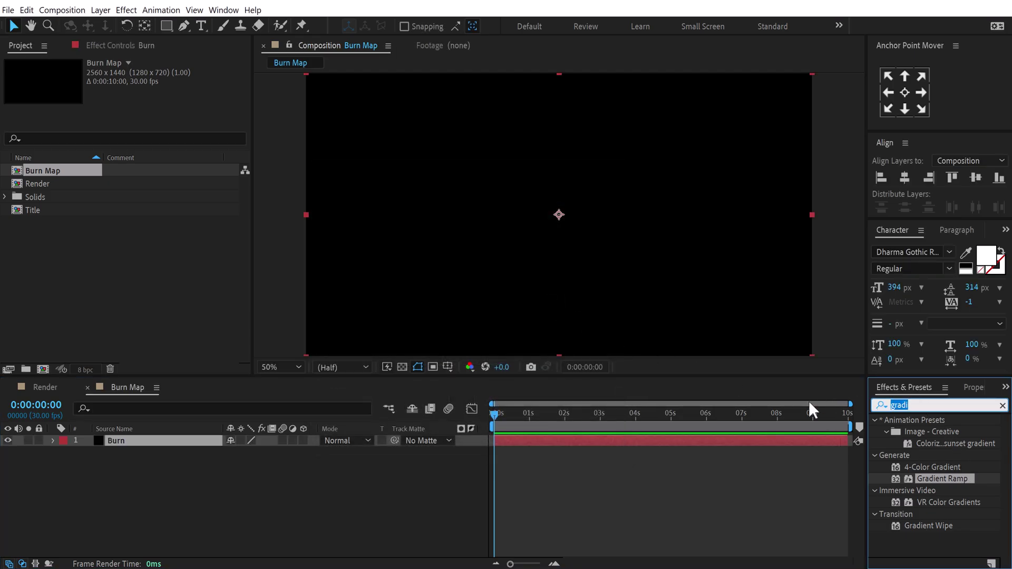
pyautogui.write('cc burn')
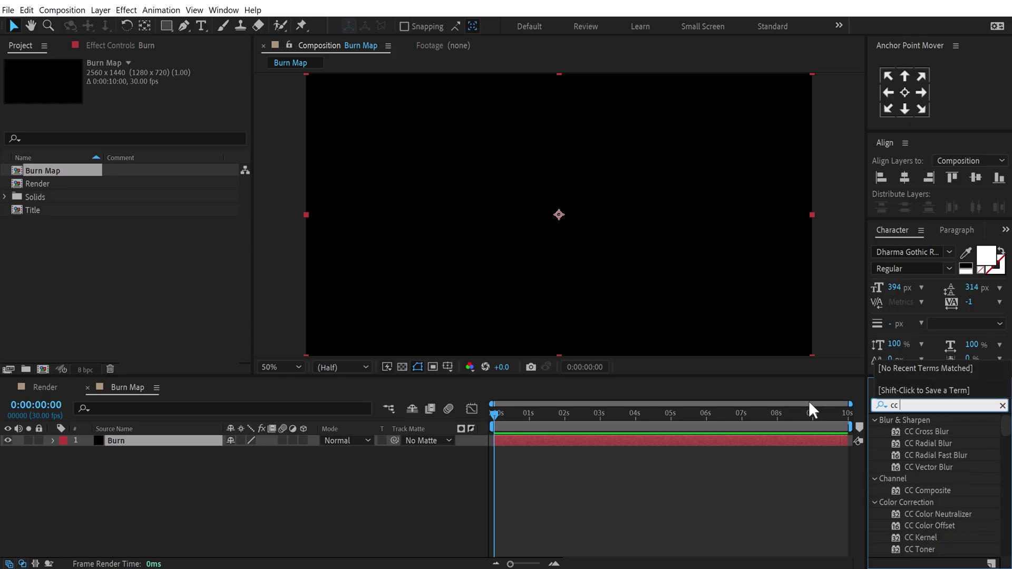
pyautogui.doubleClick(924, 432)
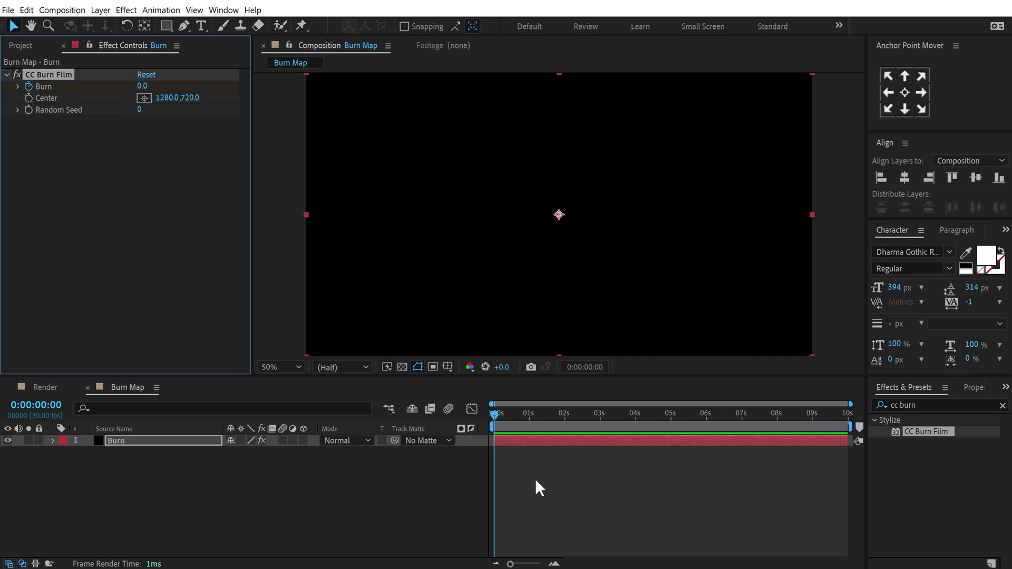
# Keyframe the CC Burn Film effect's Burn value at 100 at 0:00:06:00.
pyautogui.moveTo(579, 420); pyautogui.dragTo(706, 437)
pyautogui.click(142, 86)
pyautogui.write('100')
pyautogui.press('Return')
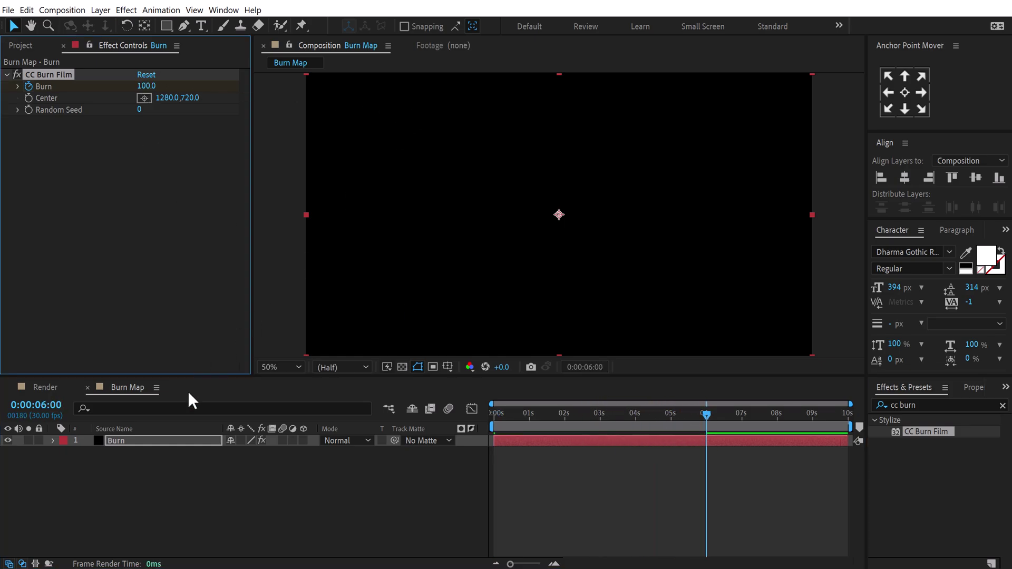
# Change the Burn solid's color to white in its solid settings.
pyautogui.click(147, 442)
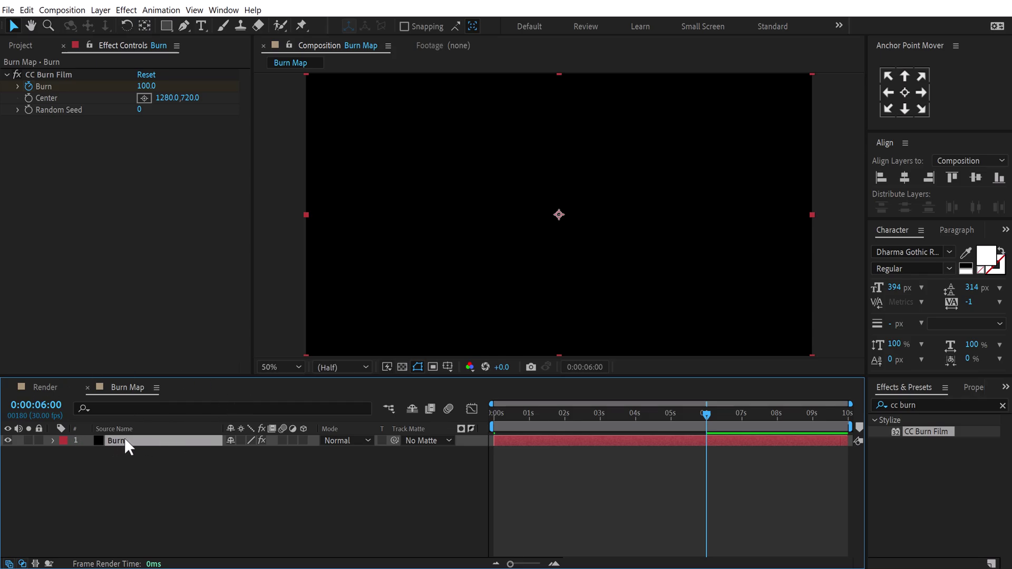
pyautogui.click(101, 11)
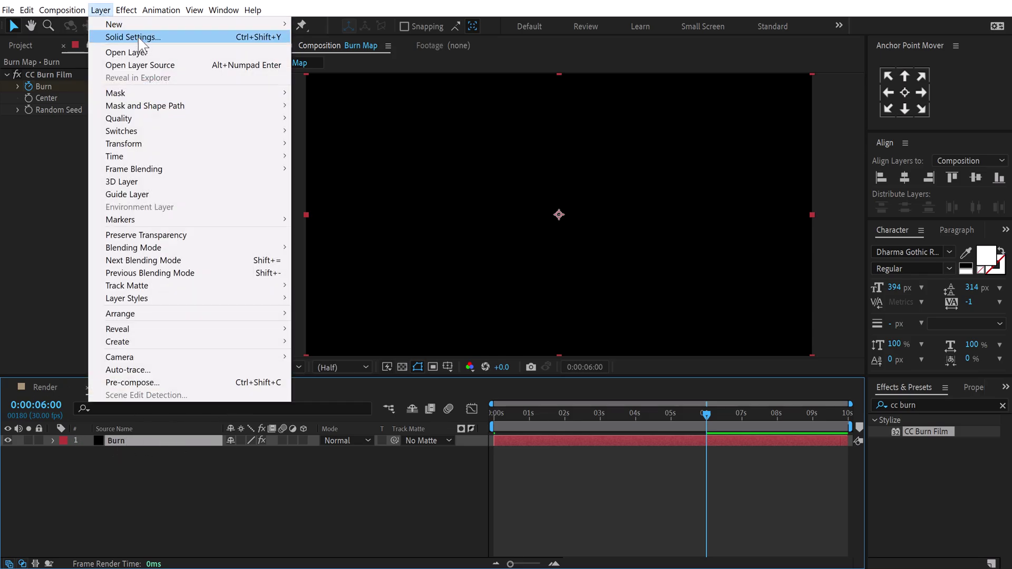
pyautogui.click(136, 37)
pyautogui.click(513, 232)
pyautogui.click(161, 232)
pyautogui.click(461, 239)
pyautogui.click(578, 305)
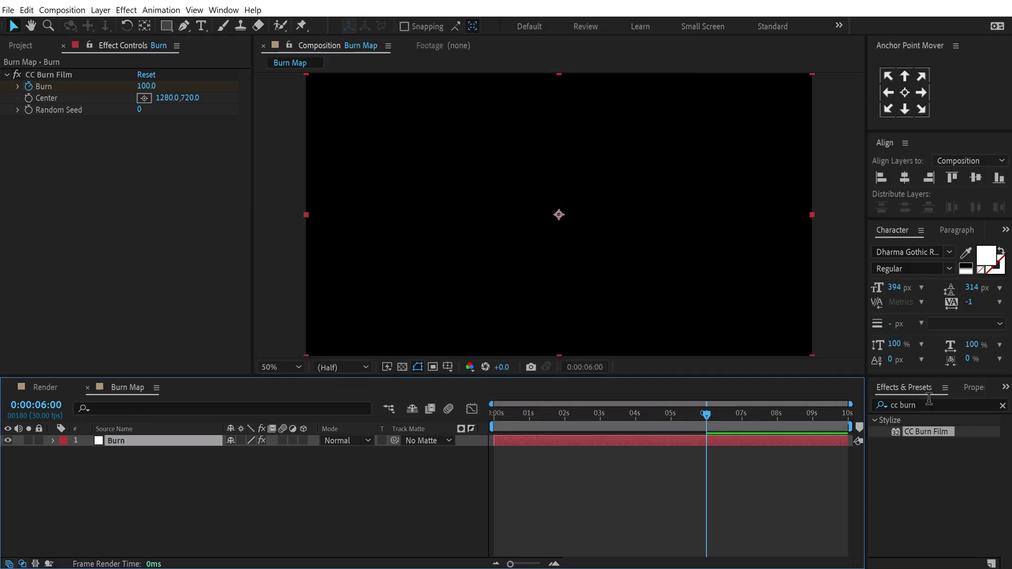
# Apply the Solid Composite effect to the Burn layer with its color set to black, and scrub through the burn.
pyautogui.click(928, 405)
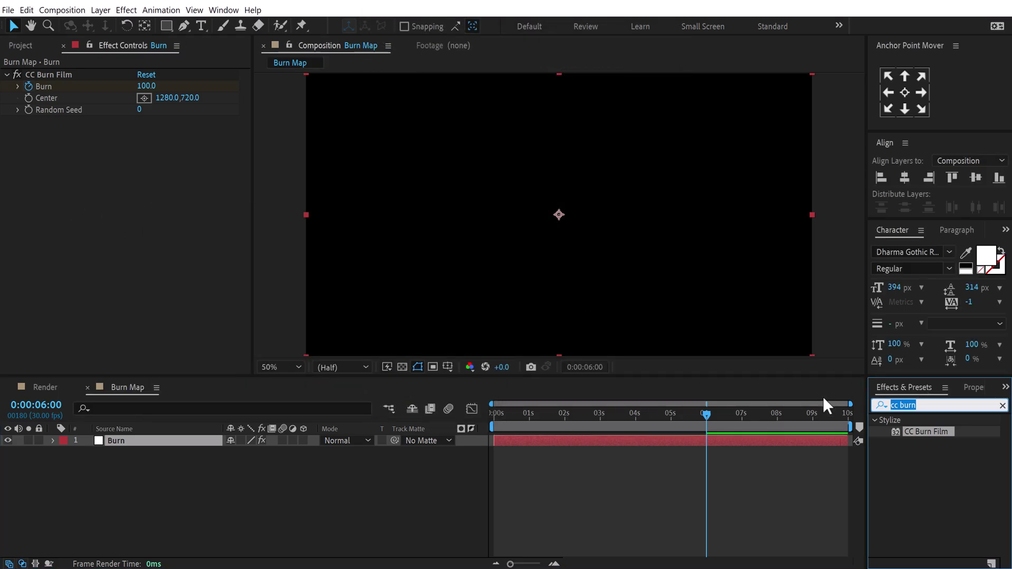
pyautogui.write('solid')
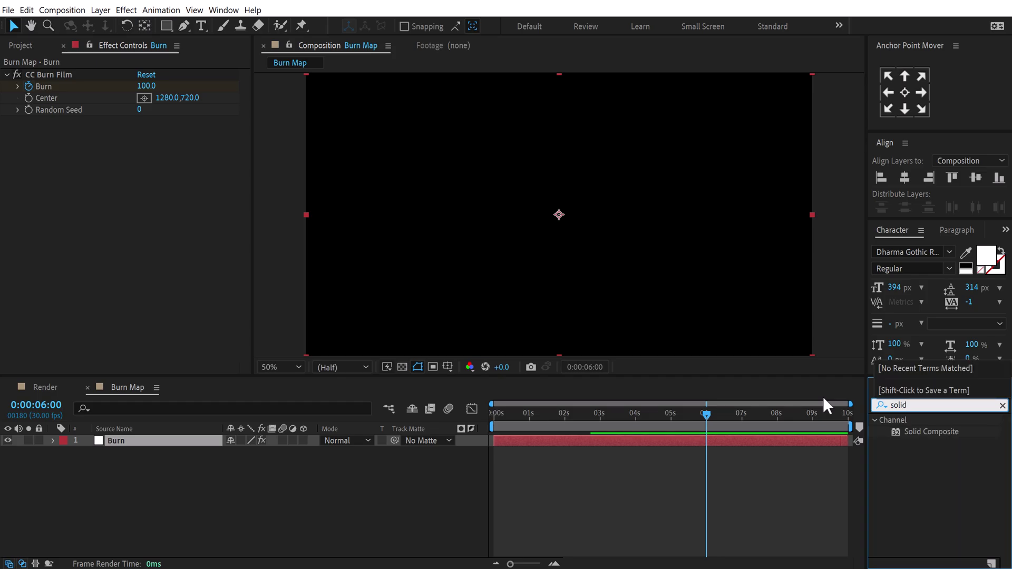
pyautogui.doubleClick(928, 431)
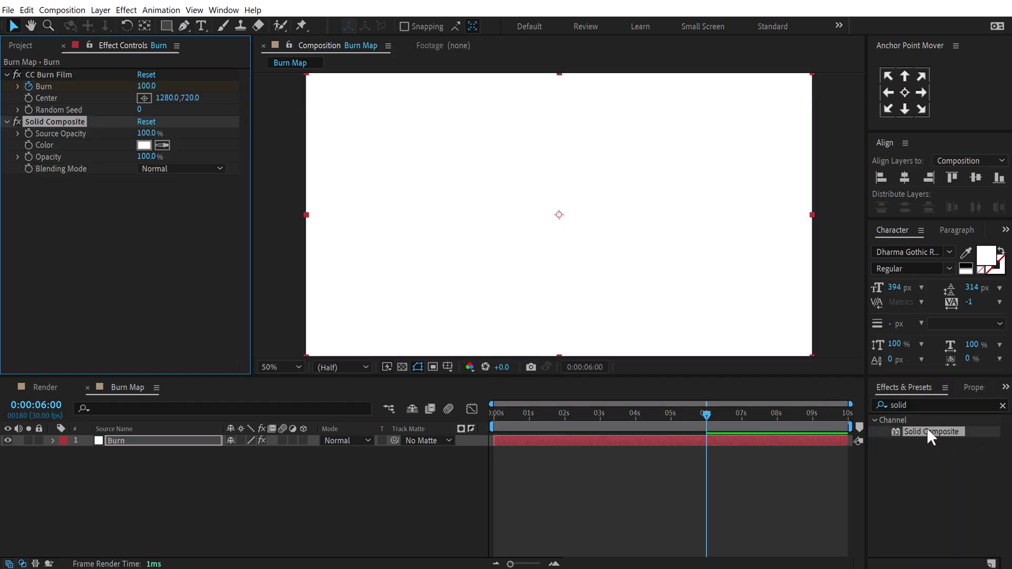
pyautogui.click(144, 147)
pyautogui.click(180, 400)
pyautogui.click(478, 236)
pyautogui.moveTo(551, 417)
pyautogui.mouseDown()
pyautogui.moveTo(523, 420)
pyautogui.moveTo(647, 420)
pyautogui.moveTo(515, 429)
pyautogui.moveTo(649, 420)
pyautogui.mouseUp()
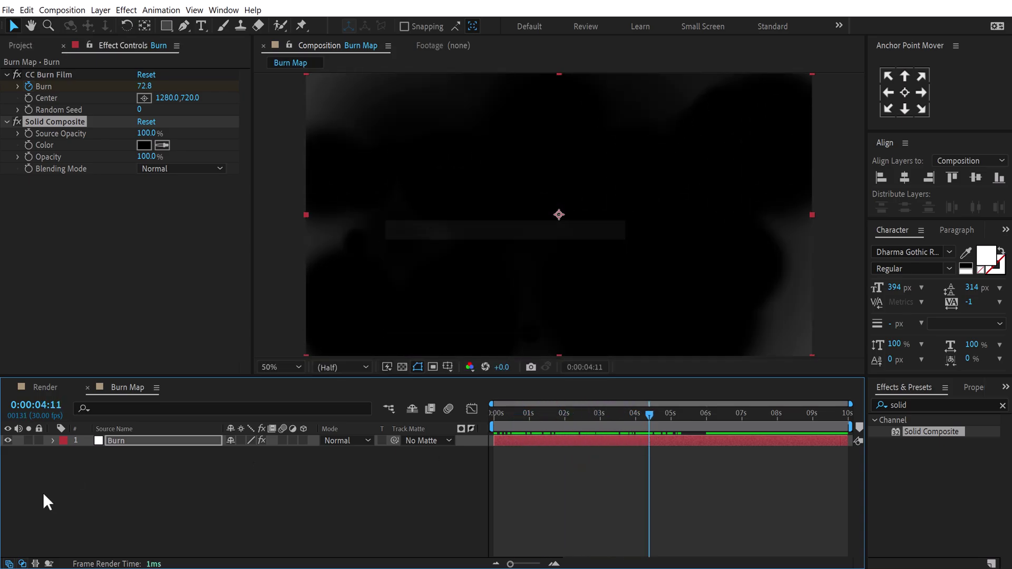
# Scale the Burn layer to 200% and check the enlarged burn at other times.
pyautogui.click(166, 440)
pyautogui.press('s')
pyautogui.click(271, 453)
pyautogui.write('200')
pyautogui.click(296, 496)
pyautogui.moveTo(522, 413)
pyautogui.mouseDown()
pyautogui.moveTo(618, 407)
pyautogui.moveTo(598, 414)
pyautogui.mouseUp()
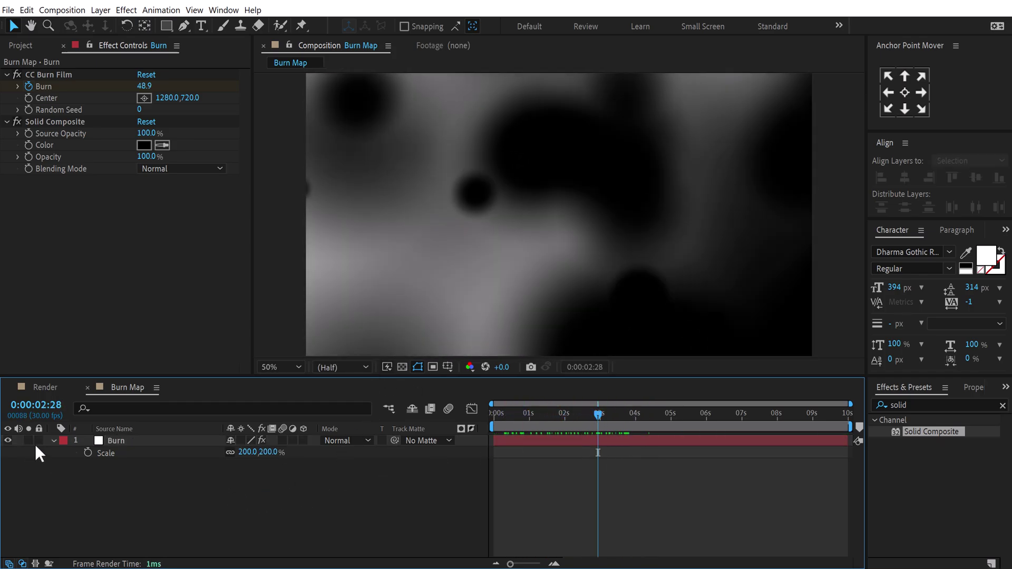
pyautogui.press('s')
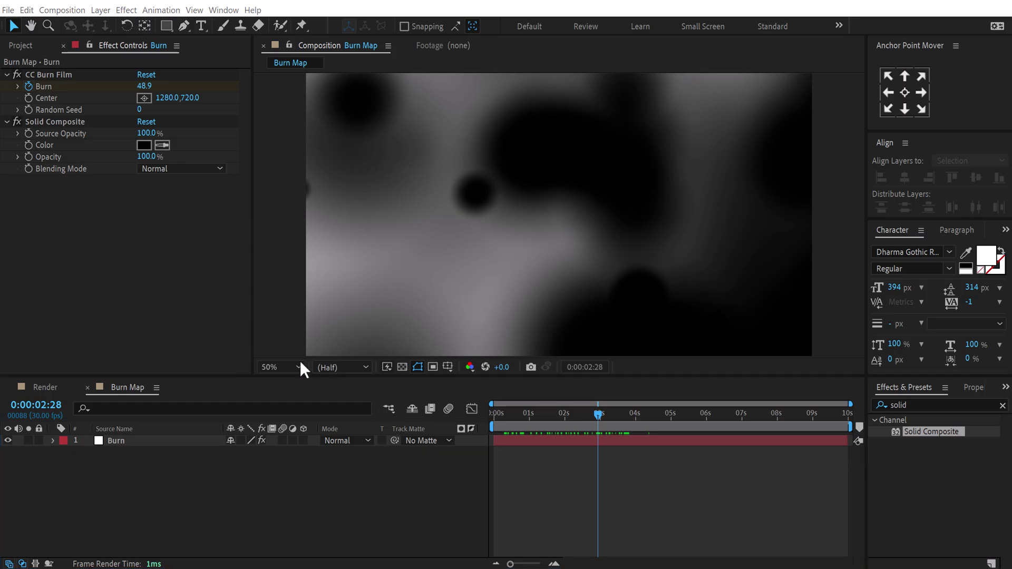
# Add a white 2560 x 1440 px solid named Fractal to the Burn Map composition.
pyautogui.click(186, 486)
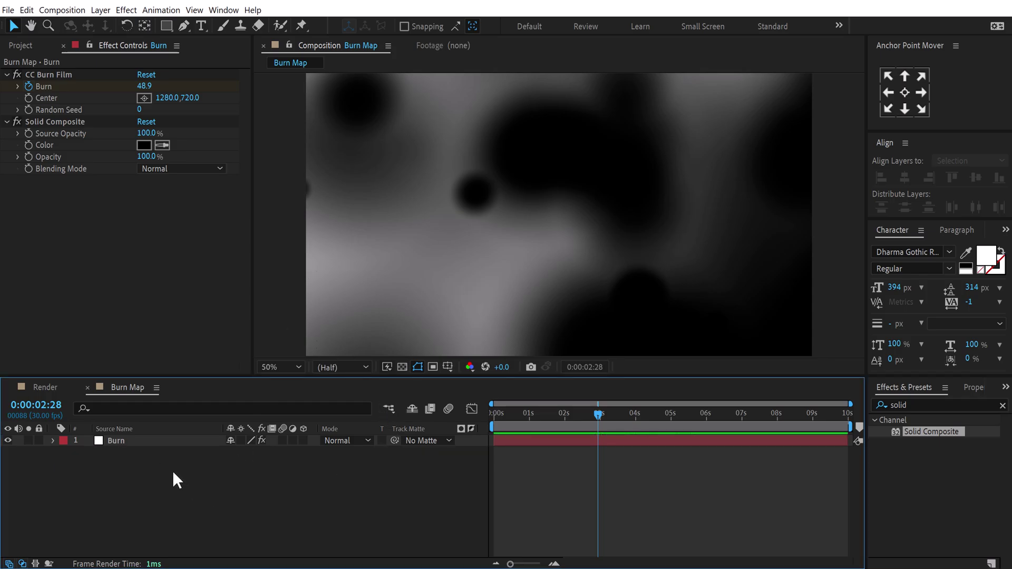
pyautogui.hotkey('ctrl', 'y')
pyautogui.write('Fra')
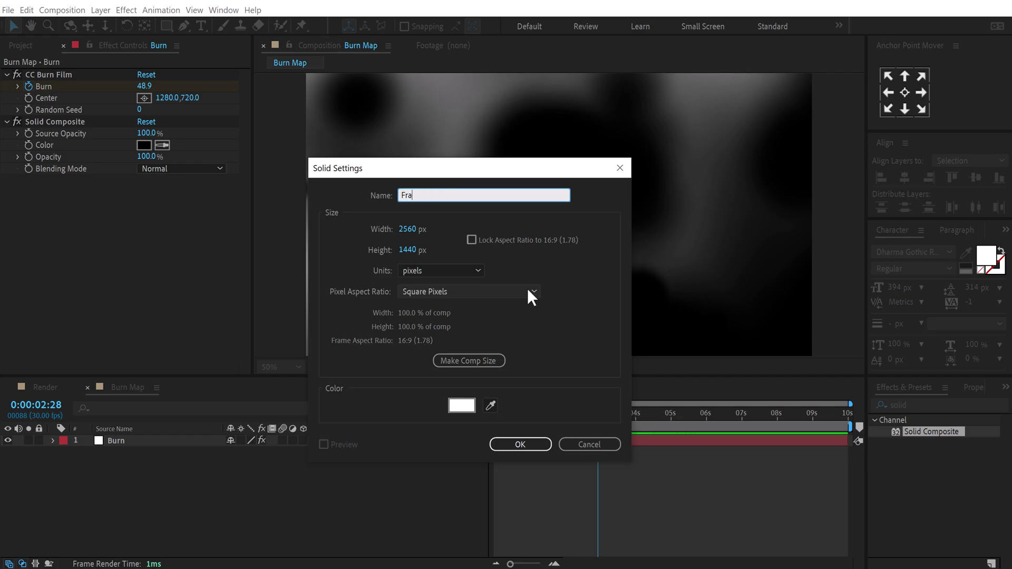
pyautogui.write('ctal')
pyautogui.click(531, 445)
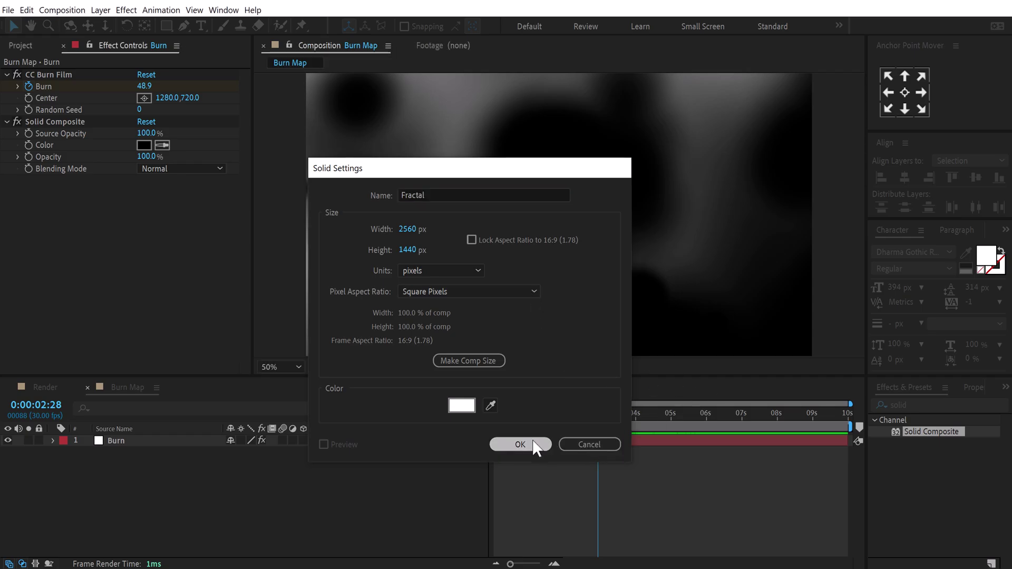
# Apply the Fractal Noise effect to the Fractal layer with its transform Scale set to 200.
pyautogui.doubleClick(915, 405)
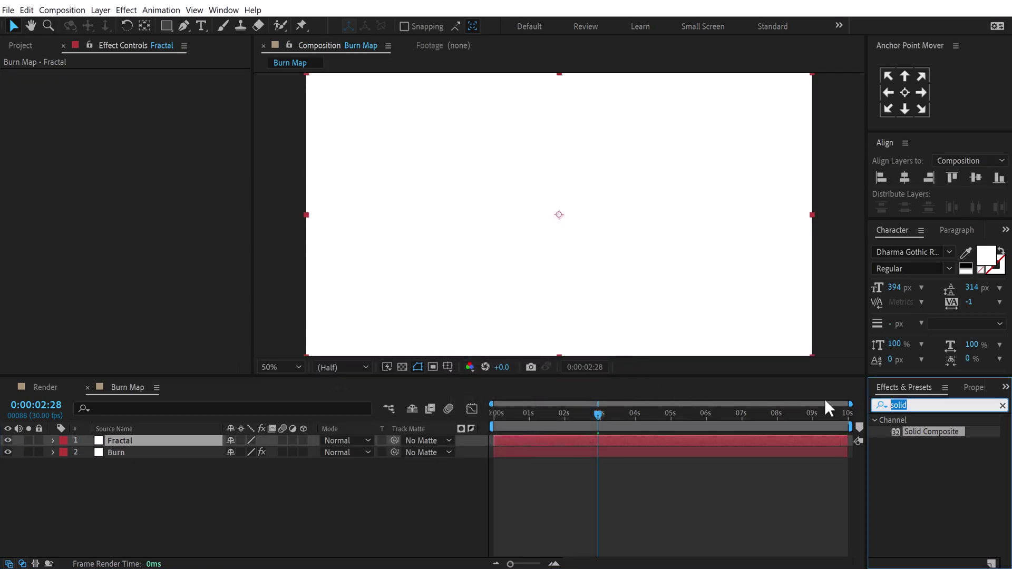
pyautogui.write('fract')
pyautogui.doubleClick(926, 511)
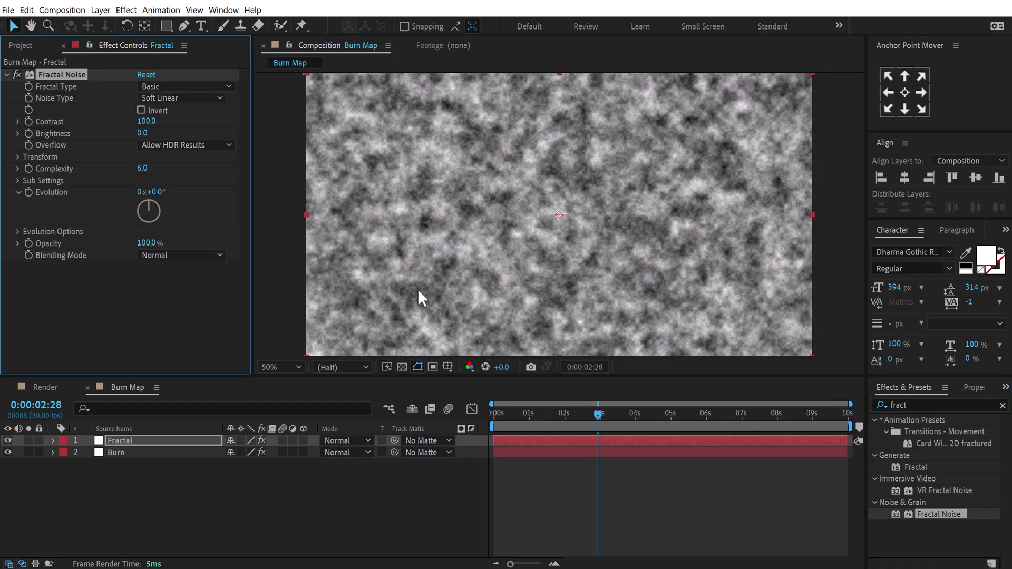
pyautogui.click(18, 156)
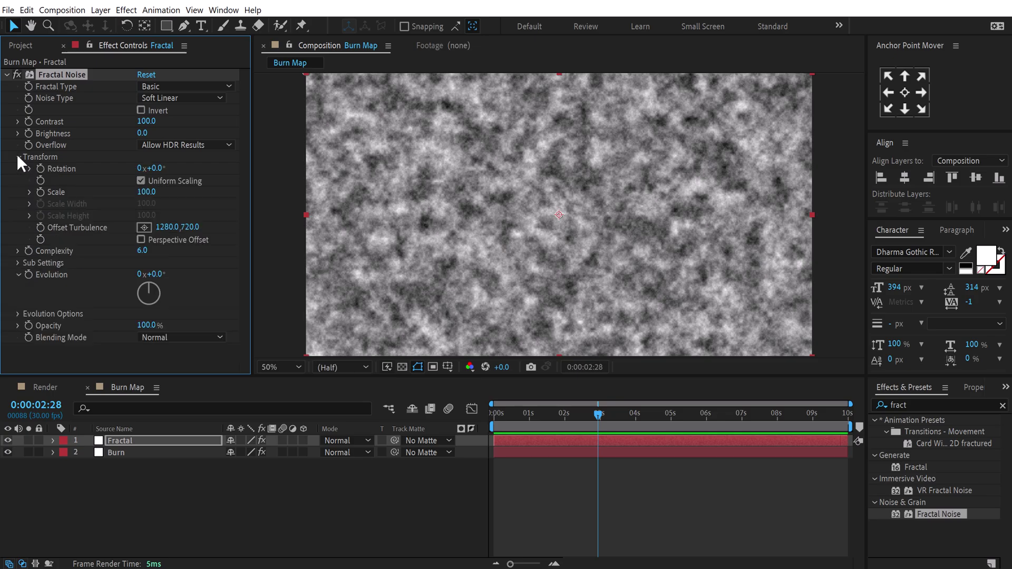
pyautogui.click(146, 192)
pyautogui.write('200')
pyautogui.press('Return')
# Set the Fractal layer's blending mode to Overlay and scrub through the blended burn.
pyautogui.click(348, 441)
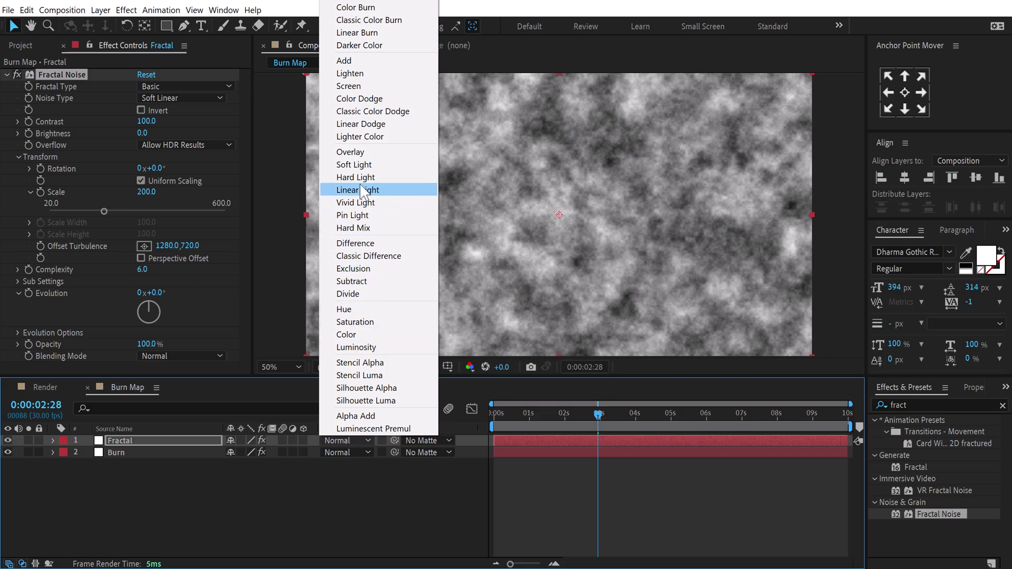
pyautogui.click(351, 152)
pyautogui.moveTo(553, 416); pyautogui.dragTo(593, 428)
# Add the Title composition as the uppermost layer of Burn Map and set its blending mode to Overlay.
pyautogui.click(24, 45)
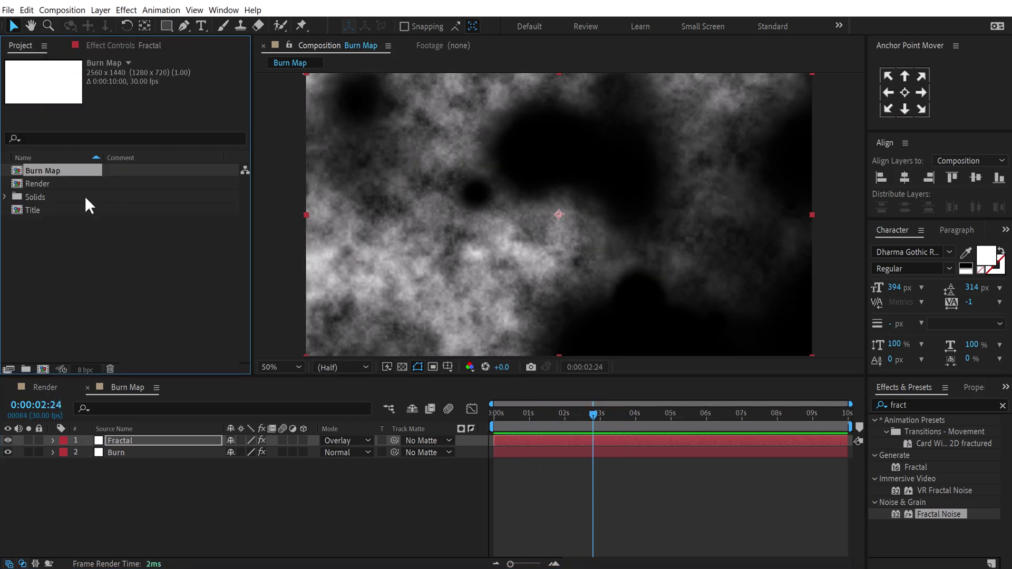
pyautogui.click(59, 237)
pyautogui.moveTo(49, 211); pyautogui.dragTo(117, 439)
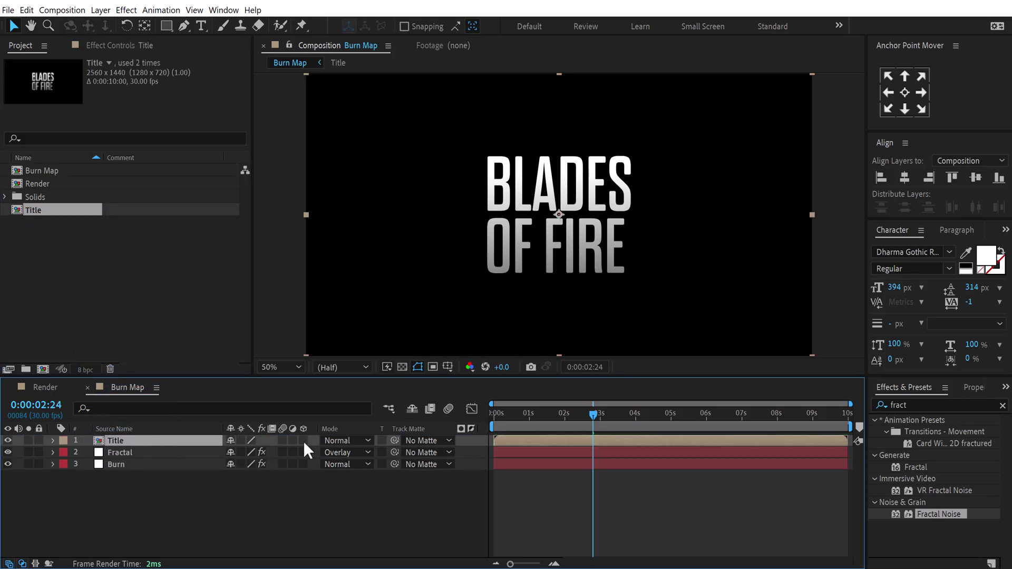
pyautogui.click(343, 440)
pyautogui.click(368, 151)
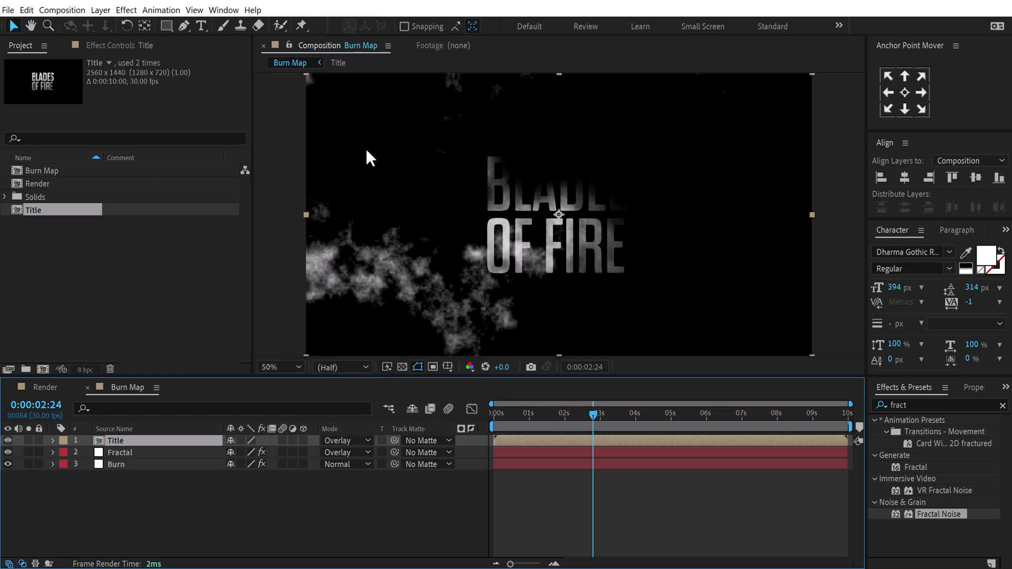
pyautogui.moveTo(557, 409); pyautogui.dragTo(524, 422)
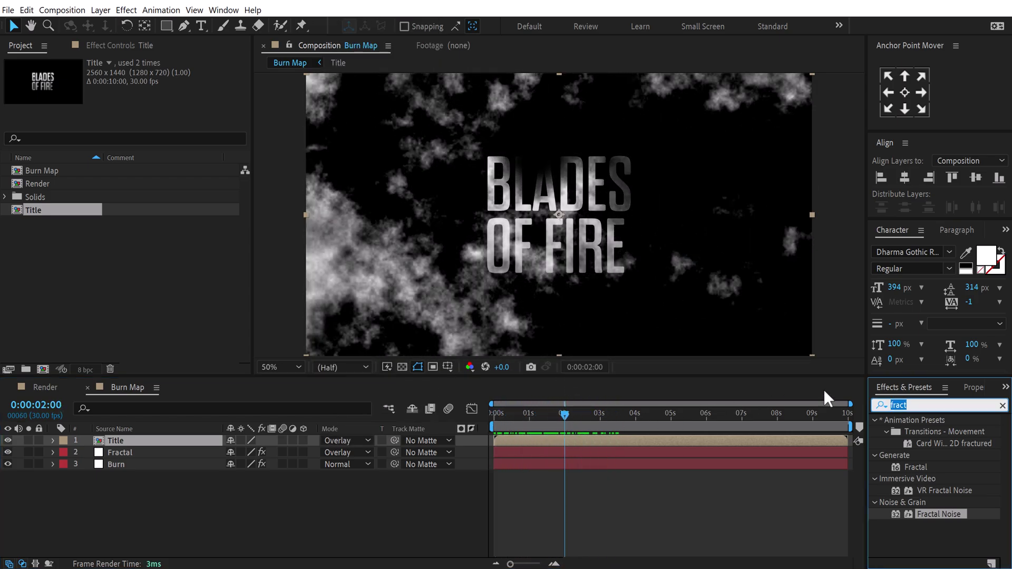
# Apply Gaussian Blur to the Title layer with a Blurriness of 40.
pyautogui.write('gauss')
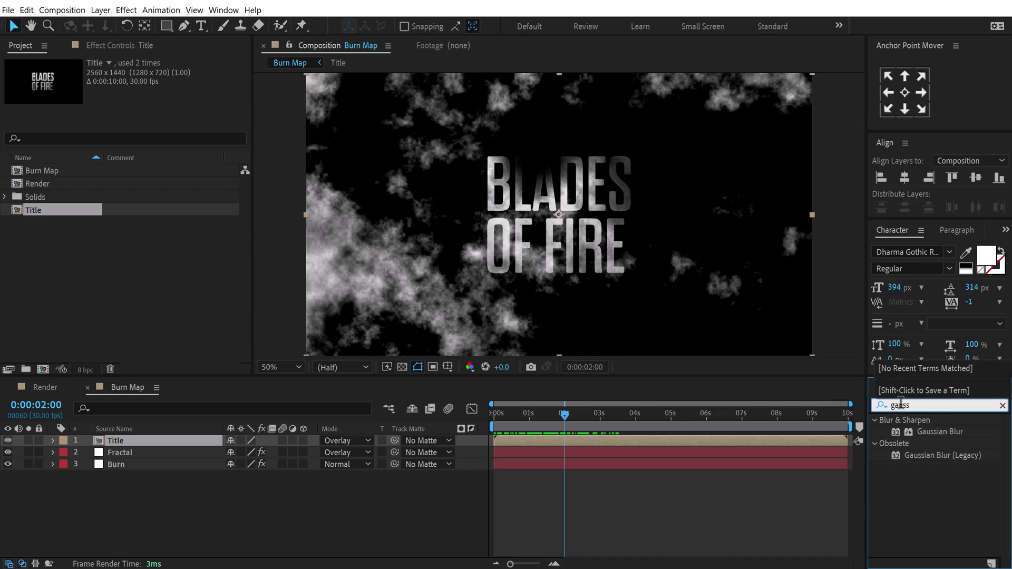
pyautogui.doubleClick(924, 430)
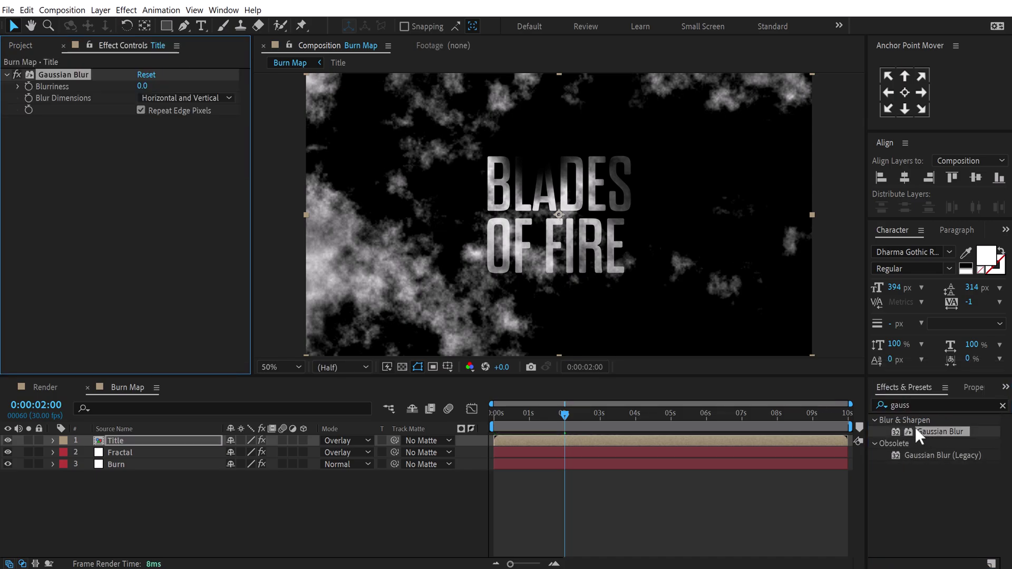
pyautogui.click(143, 87)
pyautogui.press('Return')
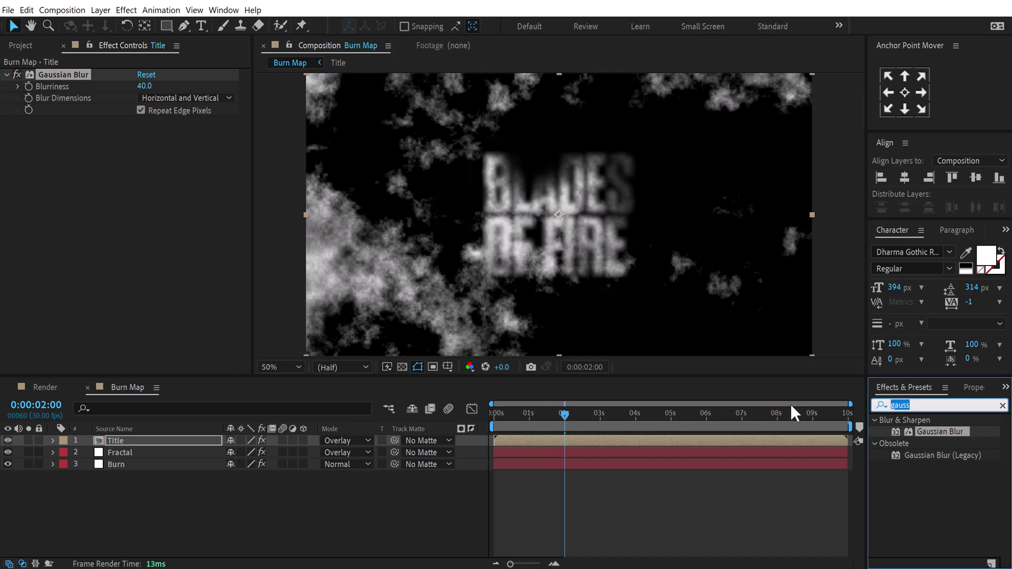
# Apply the Hue/Saturation effect to the Title layer and set Master Saturation to -100.
pyautogui.write('hue')
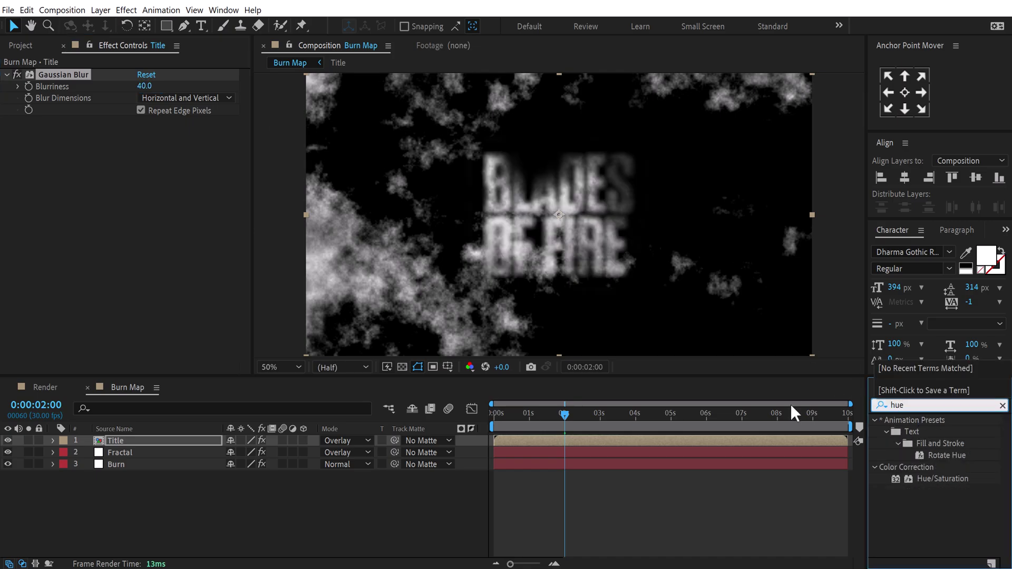
pyautogui.doubleClick(941, 480)
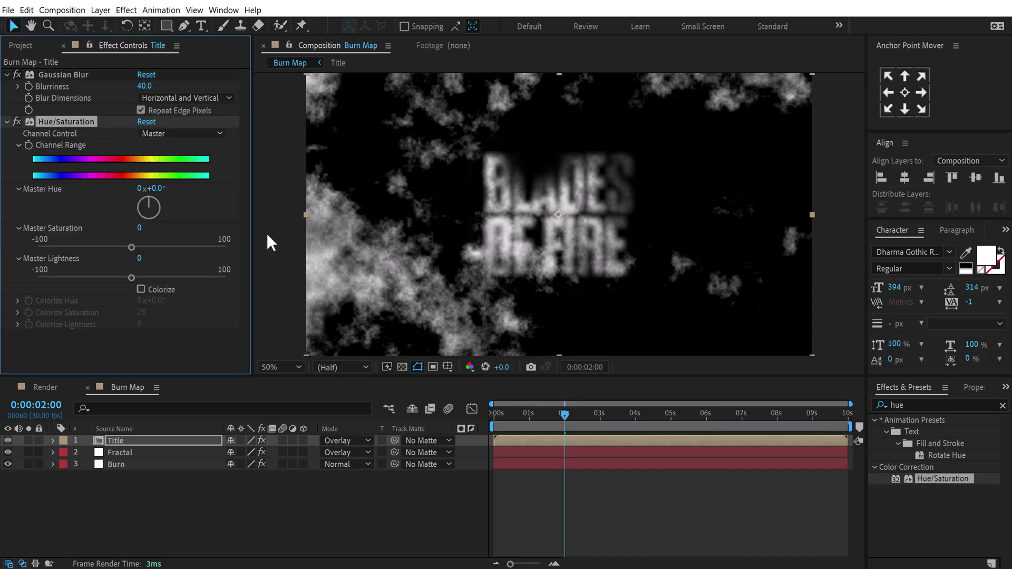
pyautogui.click(131, 247)
pyautogui.moveTo(131, 247); pyautogui.dragTo(33, 245)
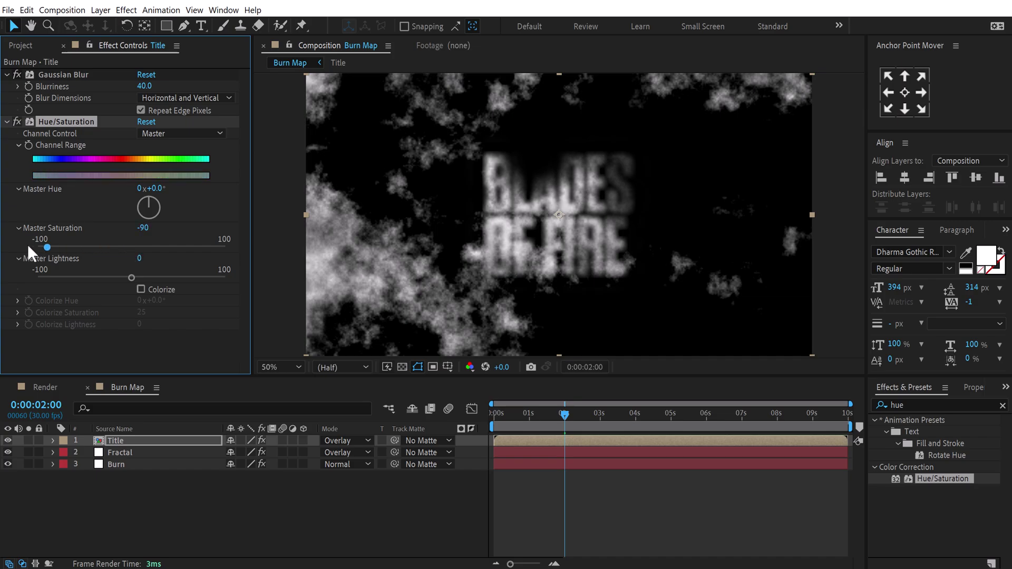
# Preview the burn map animation and examine how the burn passes through the blurred title.
pyautogui.press('space')
pyautogui.click(129, 464)
pyautogui.scroll(-2, 614, 217)
pyautogui.moveTo(729, 250); pyautogui.dragTo(699, 264)
pyautogui.moveTo(507, 413)
pyautogui.mouseDown()
pyautogui.moveTo(660, 413)
pyautogui.moveTo(546, 412)
pyautogui.moveTo(606, 413)
pyautogui.moveTo(556, 409)
pyautogui.moveTo(537, 414)
pyautogui.moveTo(585, 420)
pyautogui.moveTo(521, 422)
pyautogui.moveTo(575, 420)
pyautogui.moveTo(536, 426)
pyautogui.moveTo(573, 432)
pyautogui.moveTo(557, 428)
pyautogui.mouseUp()
pyautogui.press('.')
pyautogui.press('.')
pyautogui.hotkey('ctrl', 'Up')
pyautogui.hotkey('ctrl', 'Up')
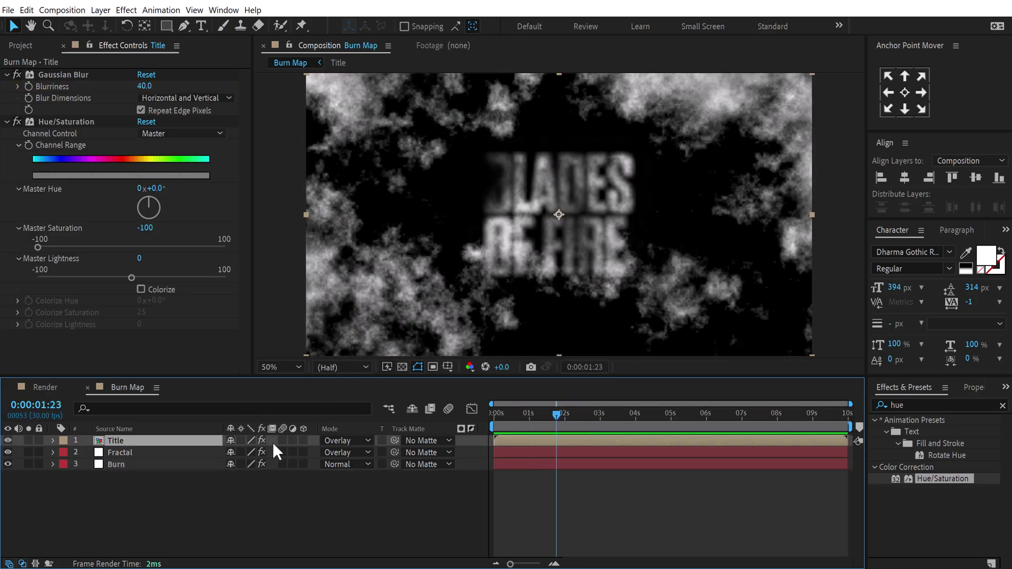
# Reduce the Fractal layer's opacity to 30% and check the burn at an earlier time.
pyautogui.click(127, 454)
pyautogui.press('t')
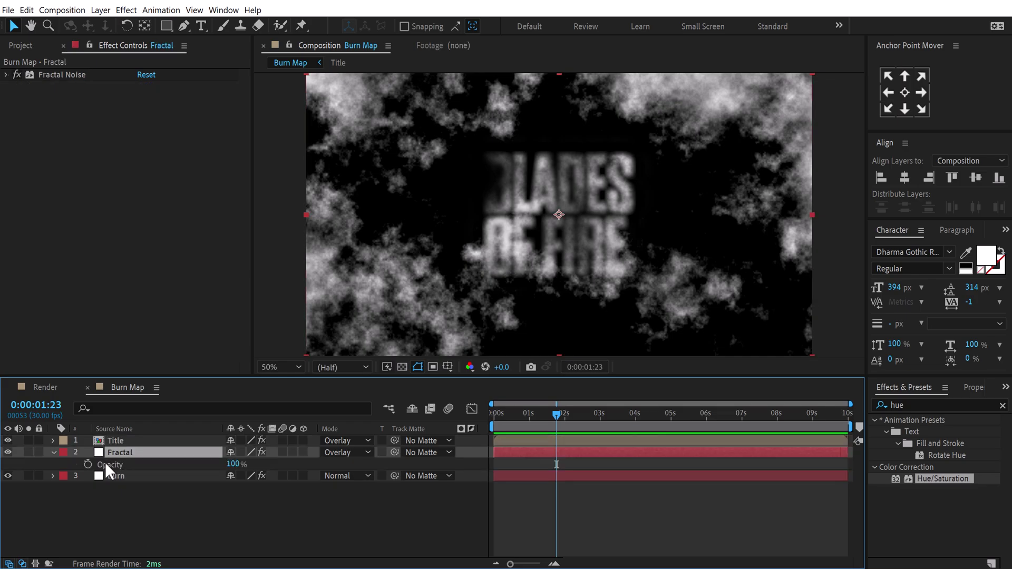
pyautogui.click(230, 464)
pyautogui.write('30')
pyautogui.press('Return')
pyautogui.click(325, 489)
pyautogui.moveTo(551, 413); pyautogui.dragTo(528, 414)
pyautogui.click(53, 452)
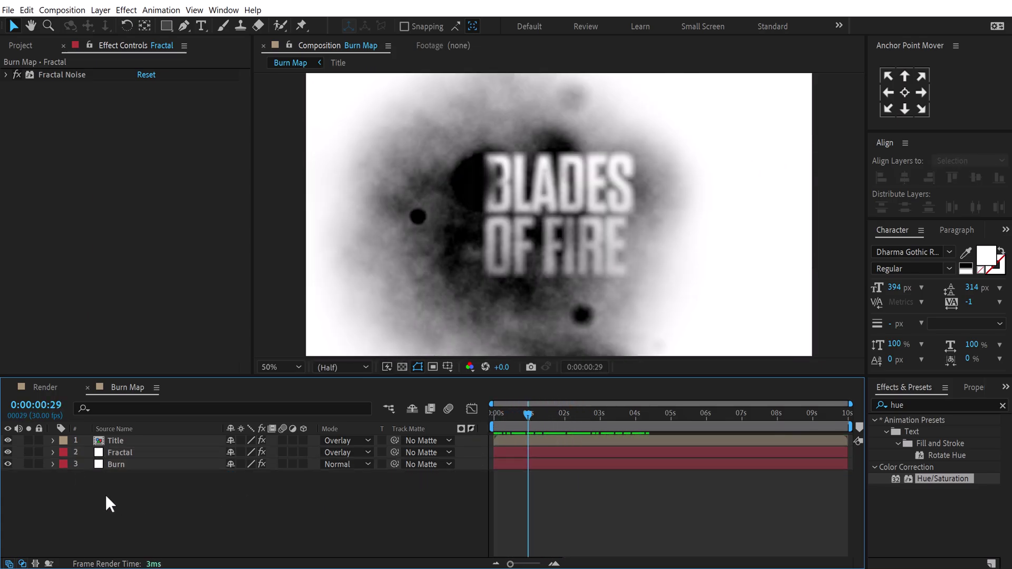
# Add an adjustment layer above the Title layer and name it Bright.
pyautogui.rightClick(106, 495)
pyautogui.moveTo(203, 364)
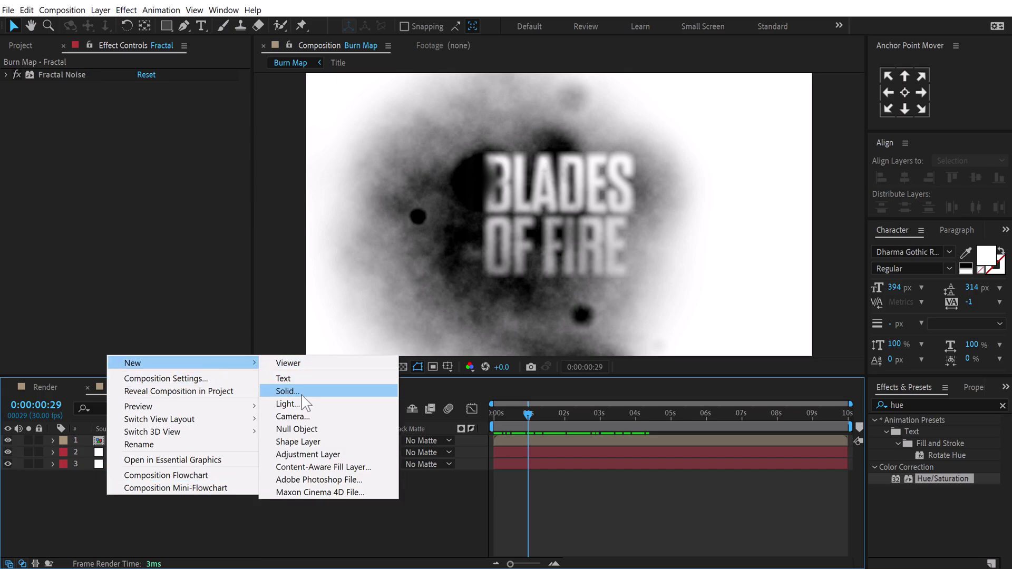
pyautogui.click(310, 457)
pyautogui.press('Return')
pyautogui.write('bright')
pyautogui.press('Return')
# Apply Brightness & Contrast to the Bright layer with Contrast at 99 and Use Legacy enabled.
pyautogui.click(928, 404)
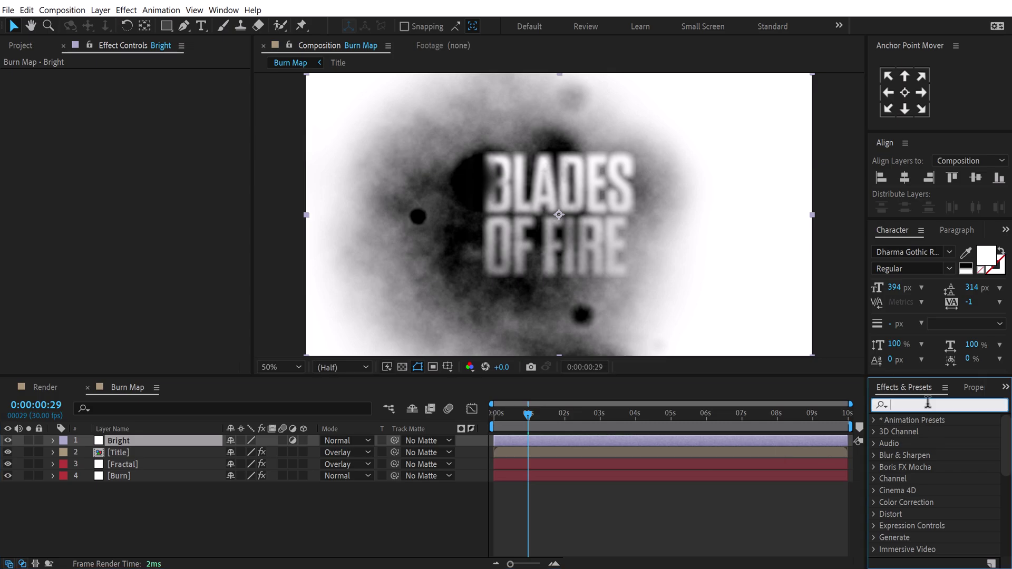
pyautogui.write('brigh')
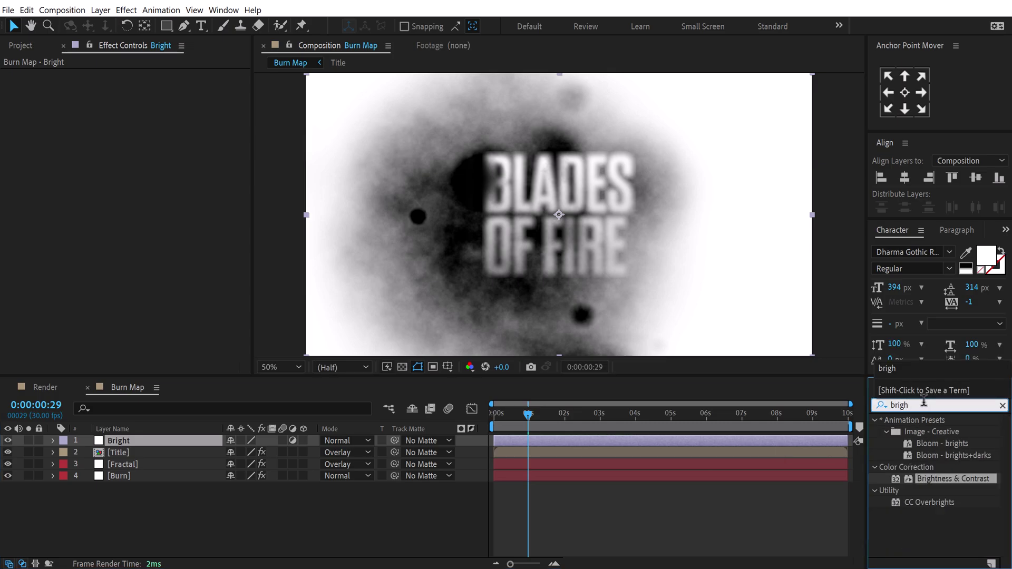
pyautogui.doubleClick(945, 481)
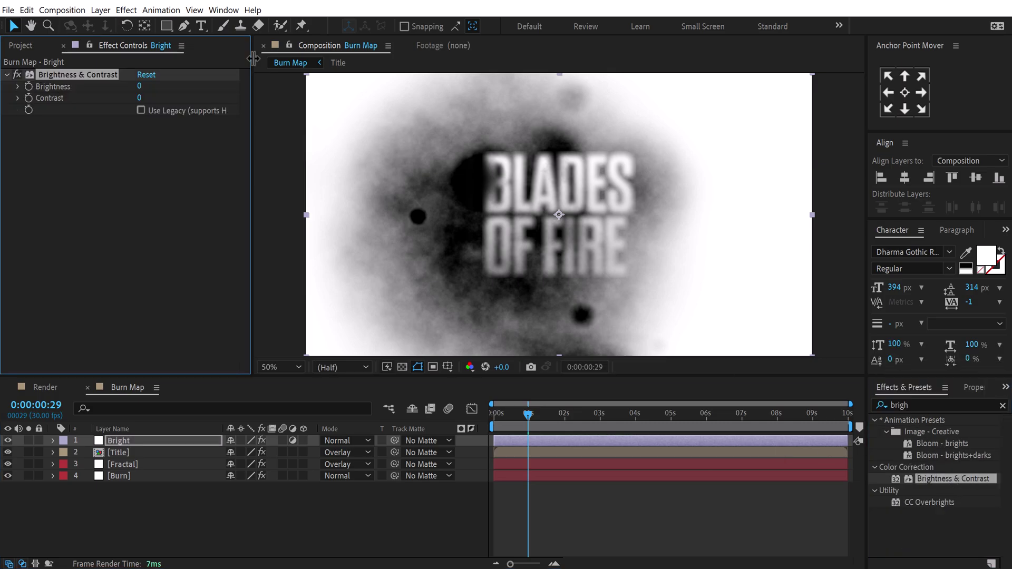
pyautogui.click(140, 98)
pyautogui.press('Return')
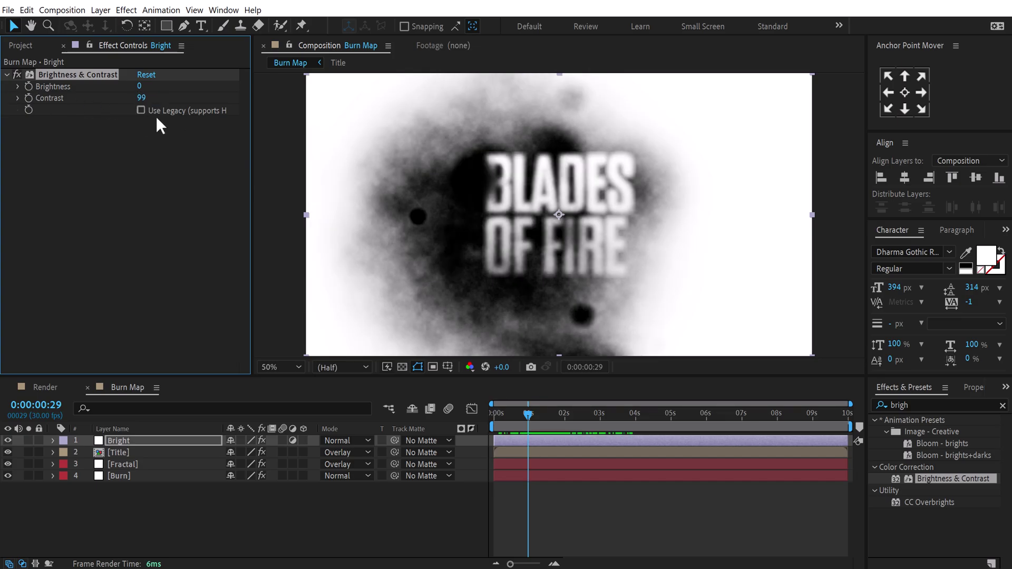
pyautogui.click(141, 110)
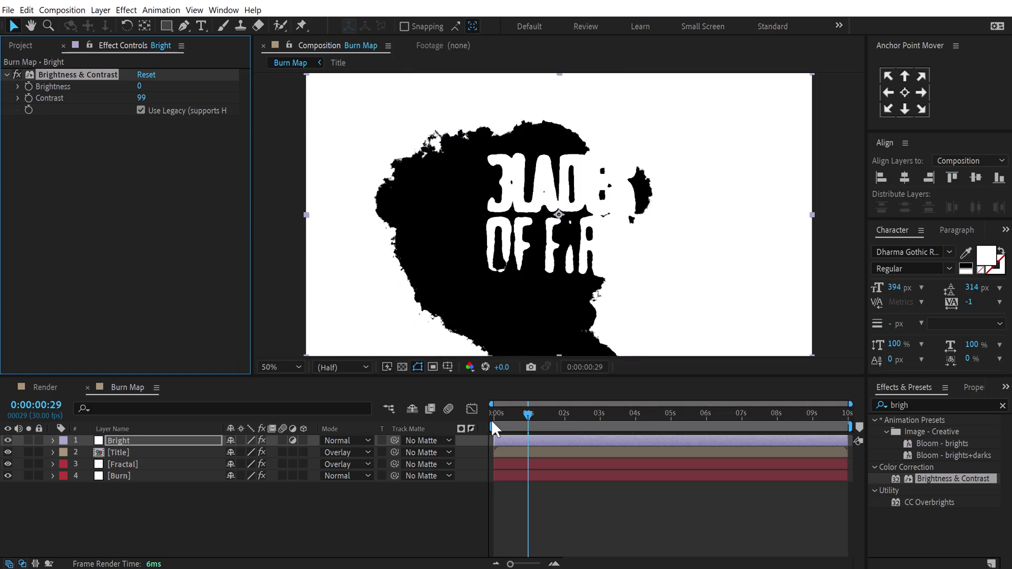
# Set the Burn layer's CC Burn Film Random Seed to 10 and check the burn shape at about two seconds.
pyautogui.moveTo(530, 415)
pyautogui.mouseDown()
pyautogui.moveTo(565, 416)
pyautogui.moveTo(507, 407)
pyautogui.moveTo(585, 407)
pyautogui.moveTo(504, 401)
pyautogui.moveTo(609, 395)
pyautogui.moveTo(528, 396)
pyautogui.mouseUp()
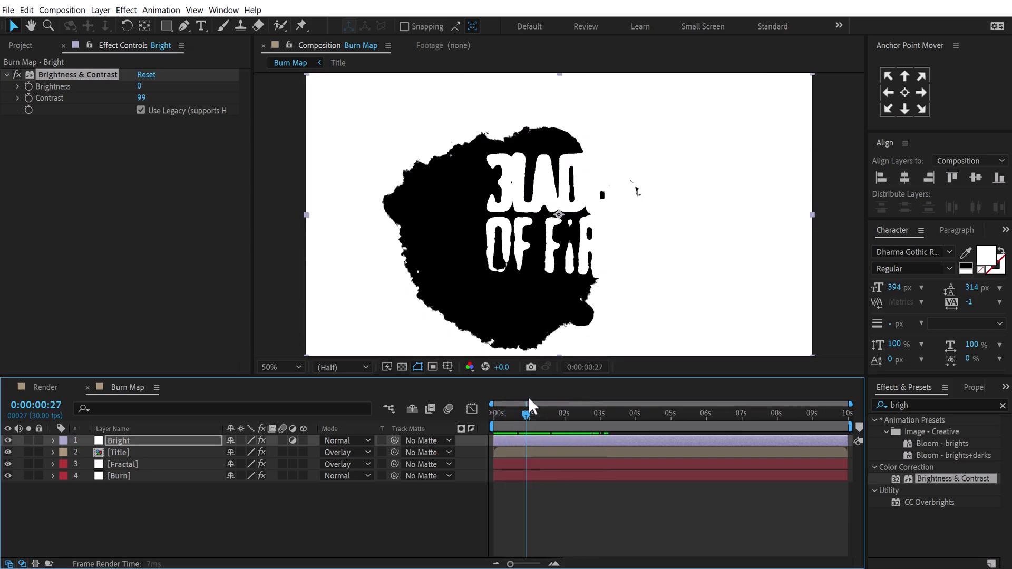
pyautogui.click(144, 475)
pyautogui.click(141, 110)
pyautogui.write('10')
pyautogui.press('Return')
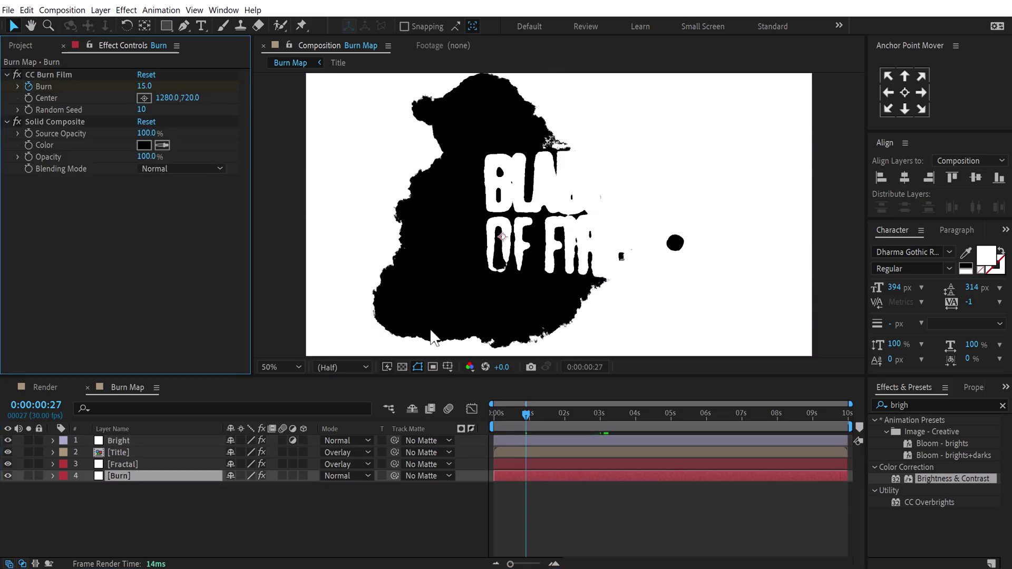
pyautogui.moveTo(520, 413)
pyautogui.mouseDown()
pyautogui.moveTo(507, 410)
pyautogui.moveTo(640, 404)
pyautogui.moveTo(555, 404)
pyautogui.moveTo(566, 405)
pyautogui.mouseUp()
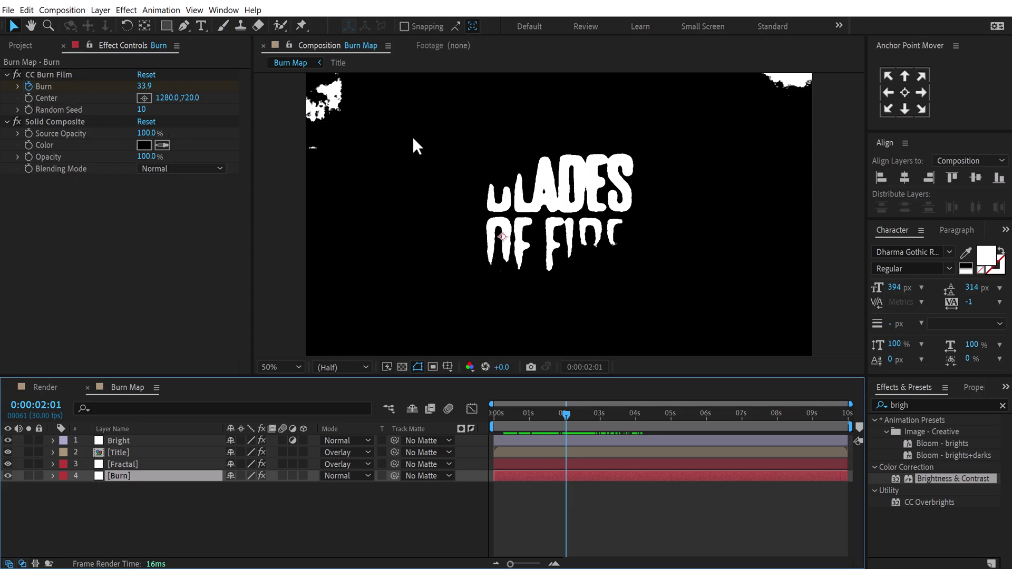
# Create a 2560 x 1440, 30 fps, ten-second composition named Burn Scene.
pyautogui.hotkey('ctrl', 'shift', 'a')
pyautogui.hotkey('ctrl', '0')
pyautogui.click(75, 293)
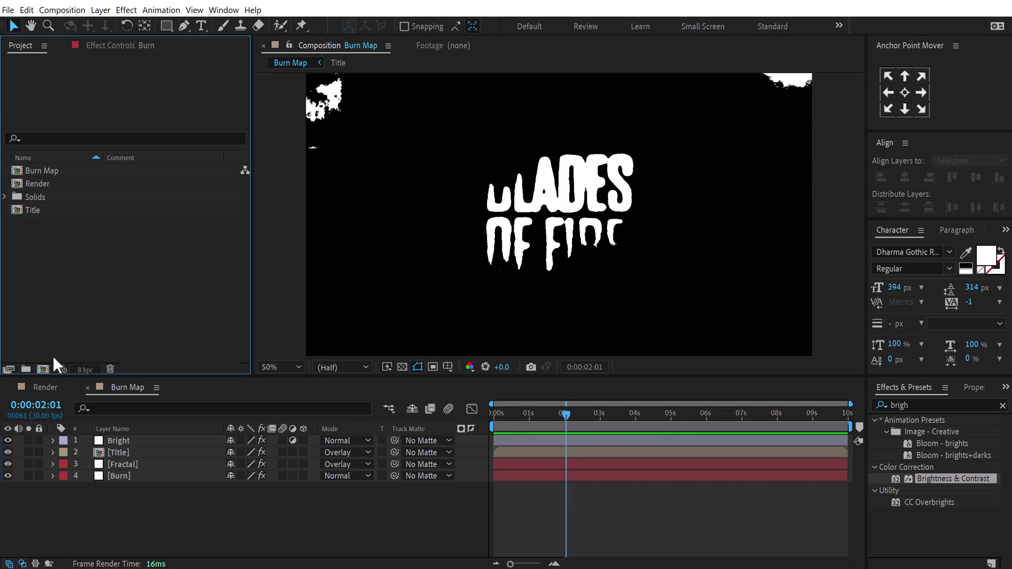
pyautogui.click(43, 370)
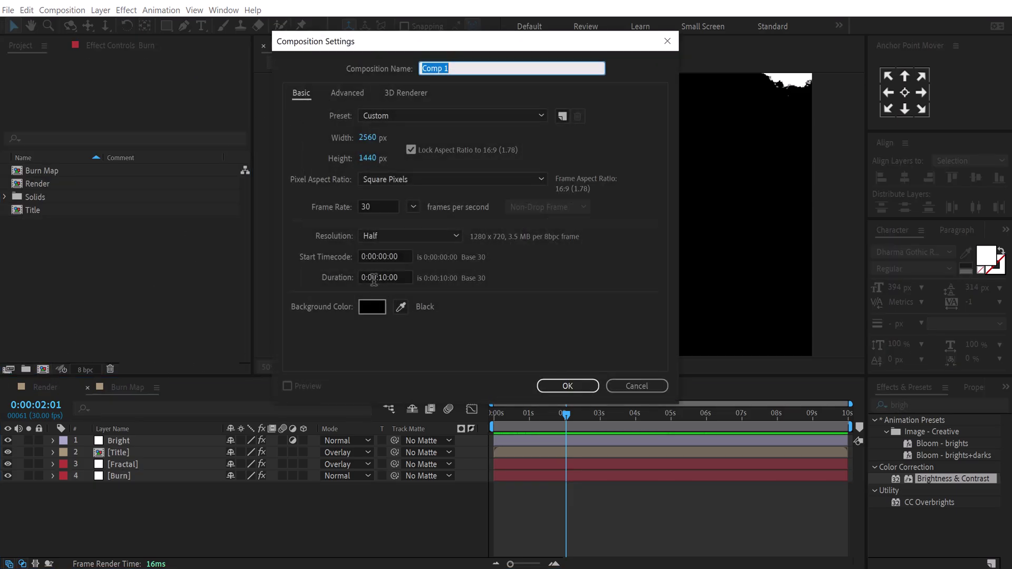
pyautogui.write('Burn Scene')
pyautogui.press('Return')
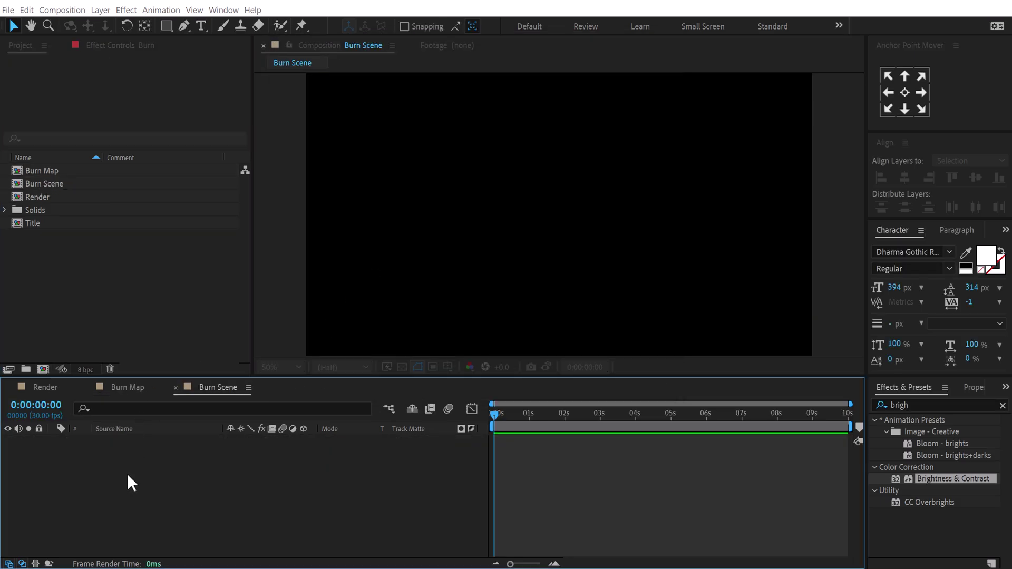
# Add a black (000000) solid named BG to the Burn Scene composition.
pyautogui.hotkey('ctrl', 'y')
pyautogui.click(468, 414)
pyautogui.write('000000')
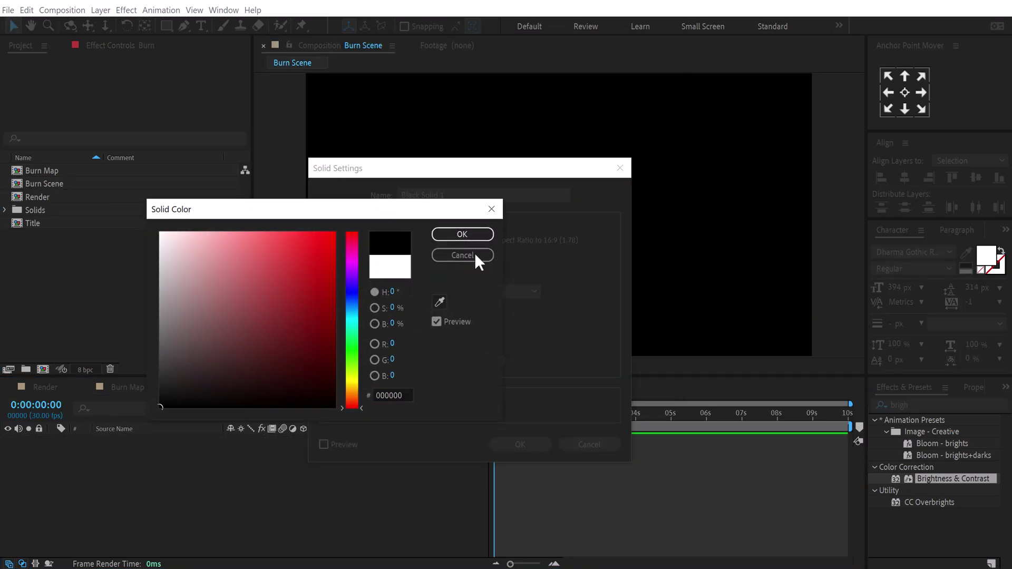
pyautogui.click(475, 232)
pyautogui.moveTo(451, 200); pyautogui.dragTo(301, 195)
pyautogui.write('BG')
pyautogui.click(520, 444)
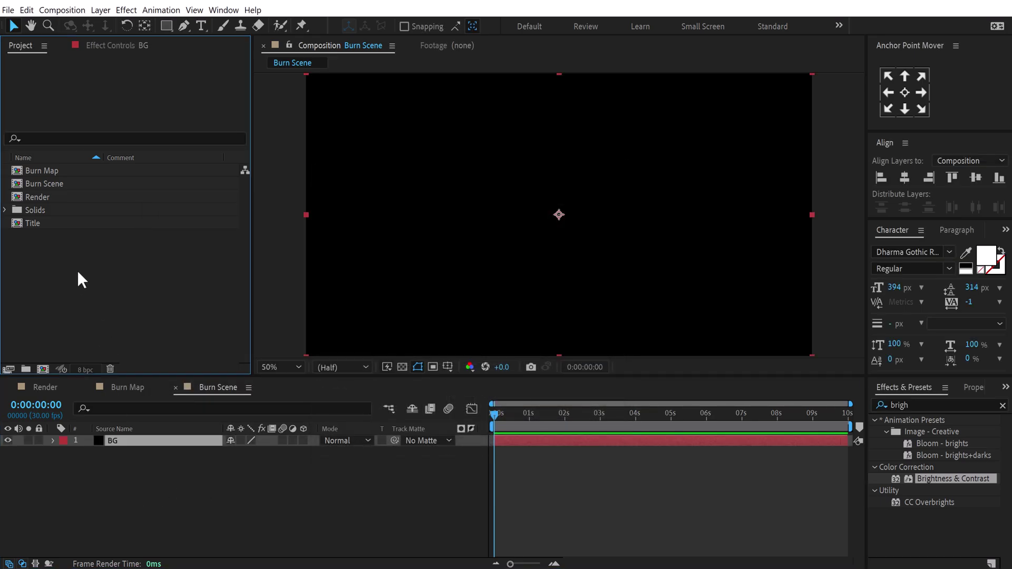
# Place the Title and Burn Map compositions above BG, with Burn Map uppermost, and move the current time to 0:00:01:08.
pyautogui.moveTo(50, 223); pyautogui.dragTo(128, 434)
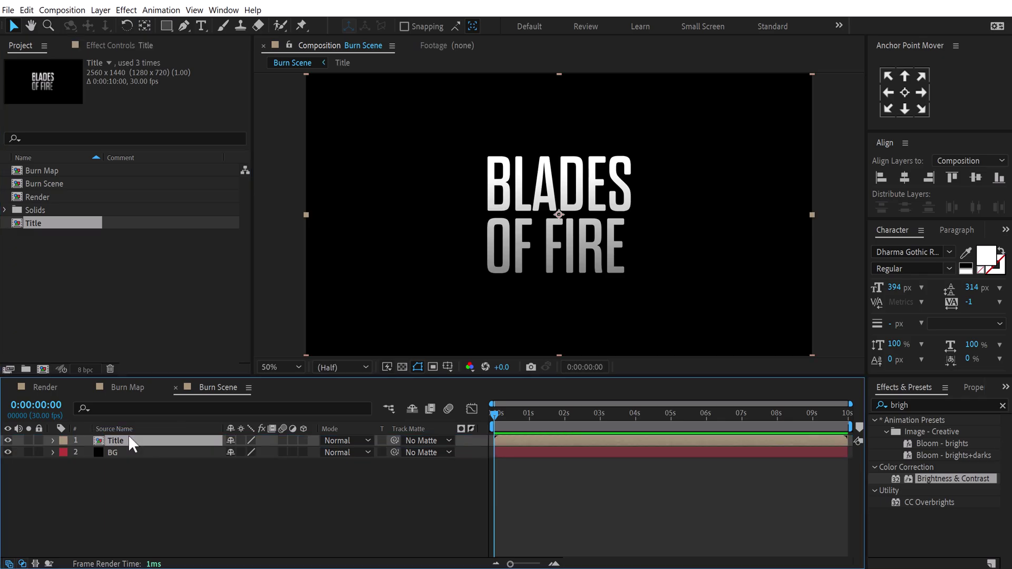
pyautogui.moveTo(49, 171)
pyautogui.mouseDown()
pyautogui.moveTo(59, 172)
pyautogui.moveTo(118, 437)
pyautogui.moveTo(164, 436)
pyautogui.mouseUp()
pyautogui.moveTo(526, 413); pyautogui.dragTo(539, 422)
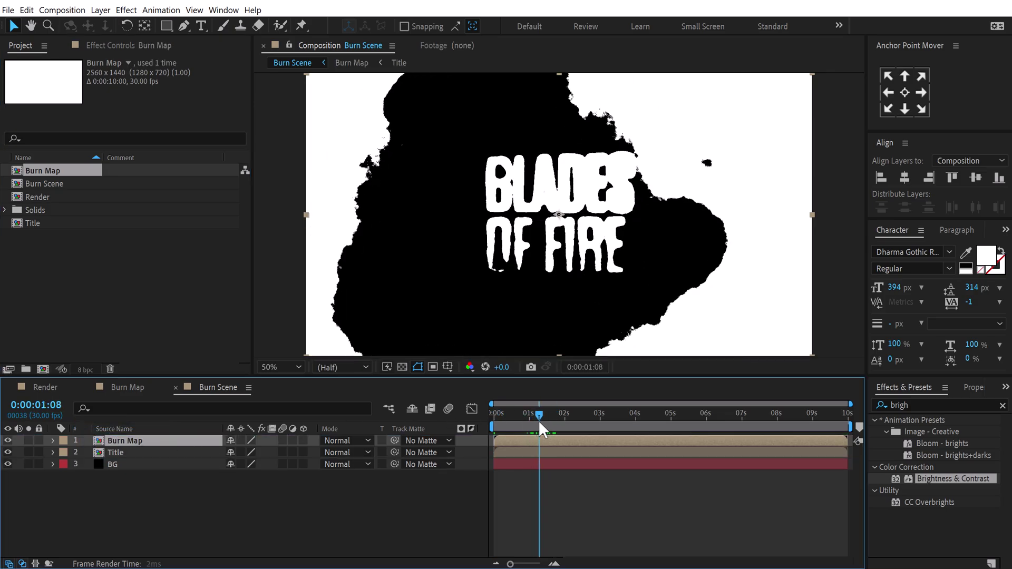
# Apply Set Matte to the Title layer, taking the matte from Burn Map and using Luminance.
pyautogui.click(130, 453)
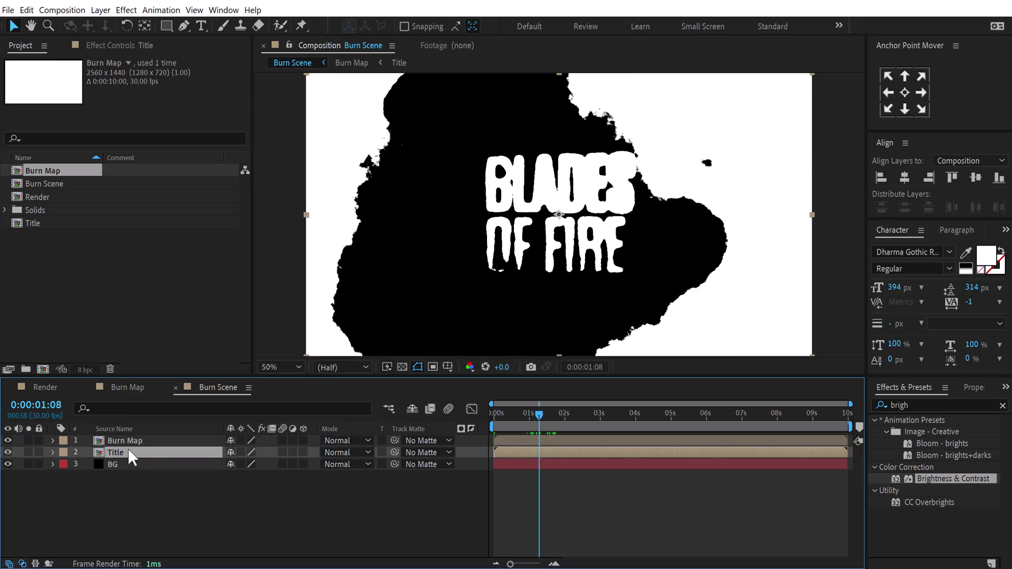
pyautogui.click(918, 405)
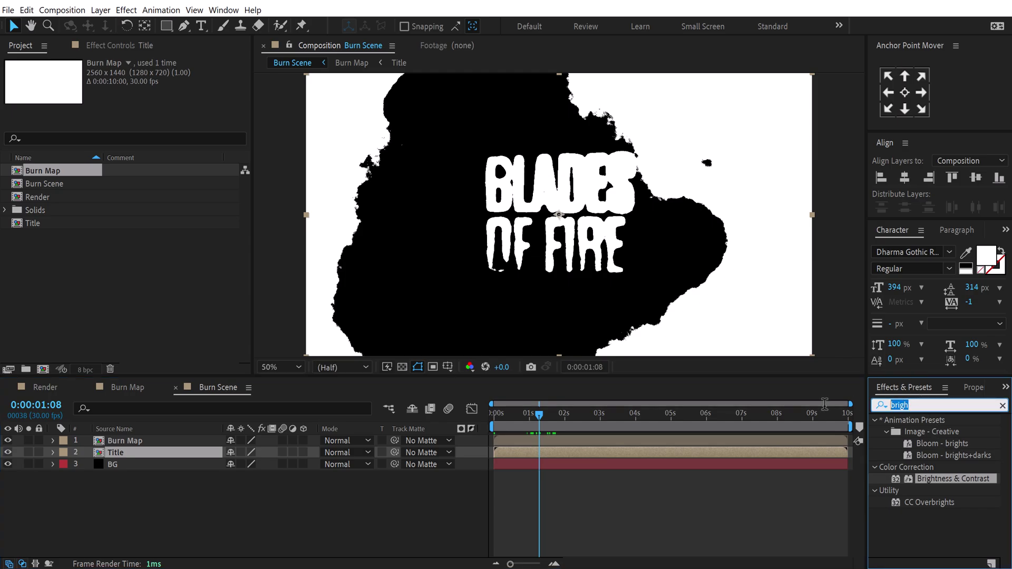
pyautogui.write('set m')
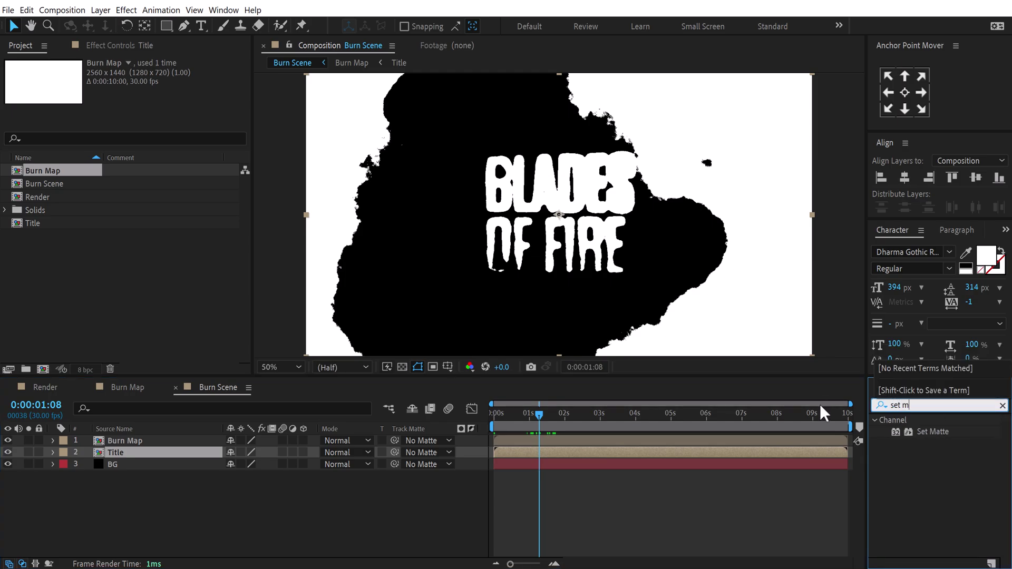
pyautogui.click(924, 430)
pyautogui.doubleClick(922, 429)
pyautogui.click(158, 86)
pyautogui.click(185, 116)
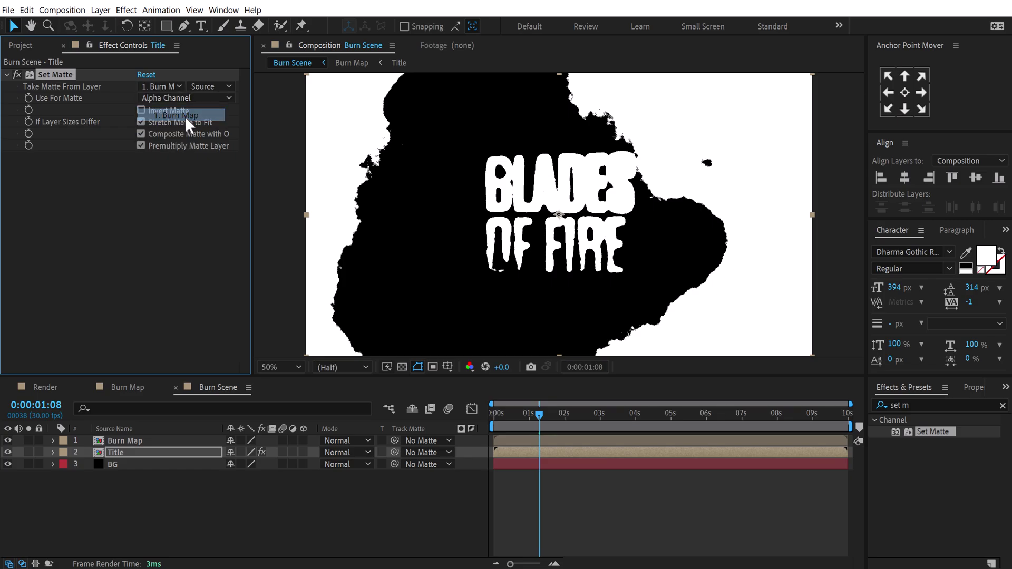
pyautogui.click(163, 98)
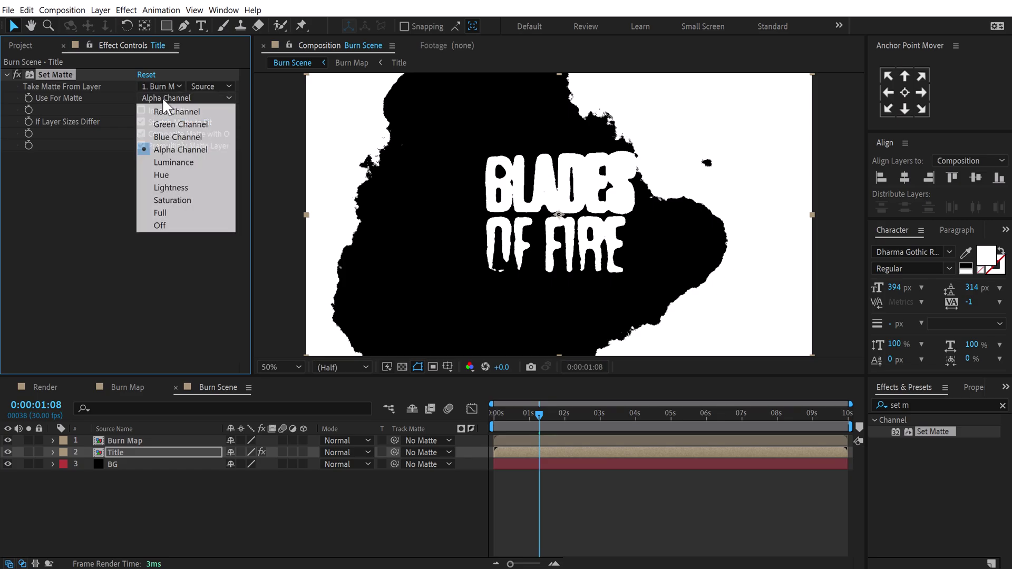
pyautogui.click(171, 162)
# Apply Brightness & Contrast to the Title layer with Brightness at 45.
pyautogui.click(924, 406)
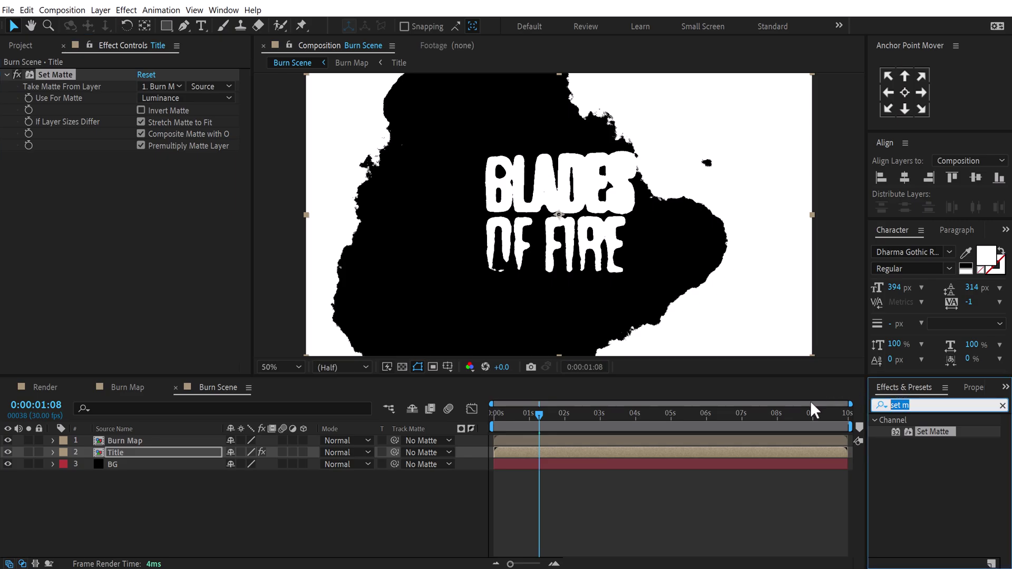
pyautogui.write('brigh')
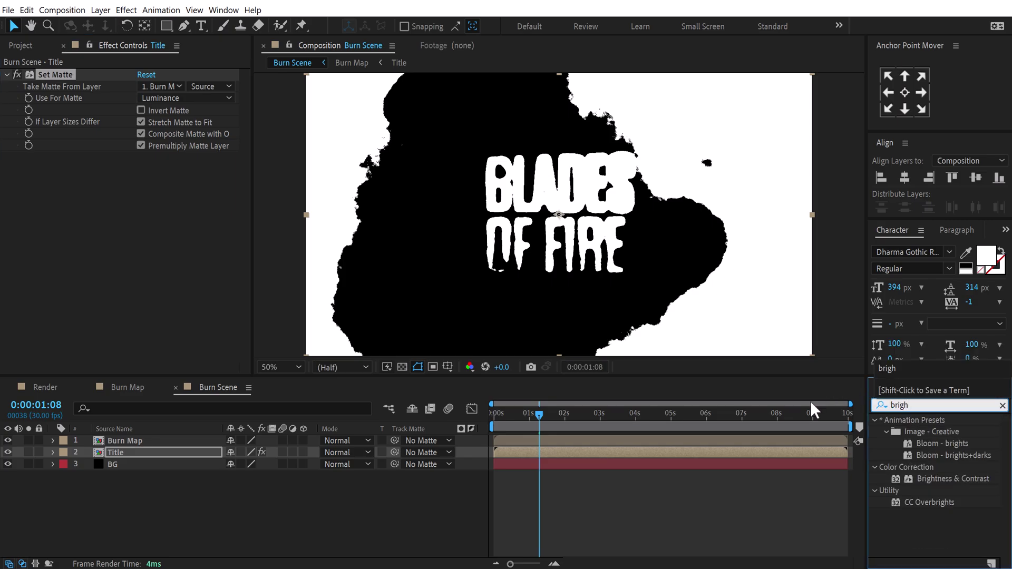
pyautogui.doubleClick(938, 477)
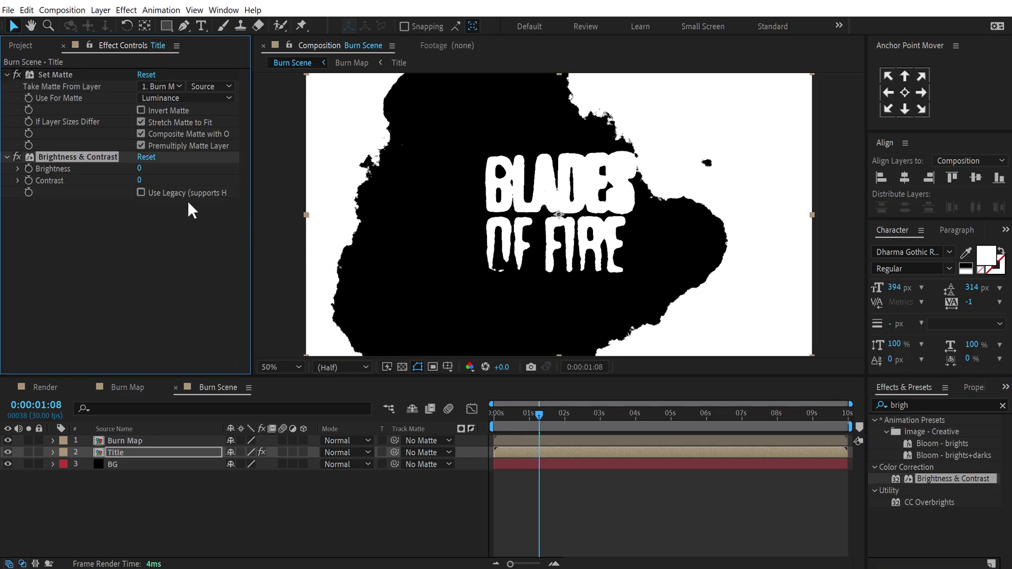
pyautogui.write('45')
pyautogui.press('Return')
# Apply the Tint effect to the Title layer below Brightness & Contrast.
pyautogui.click(923, 405)
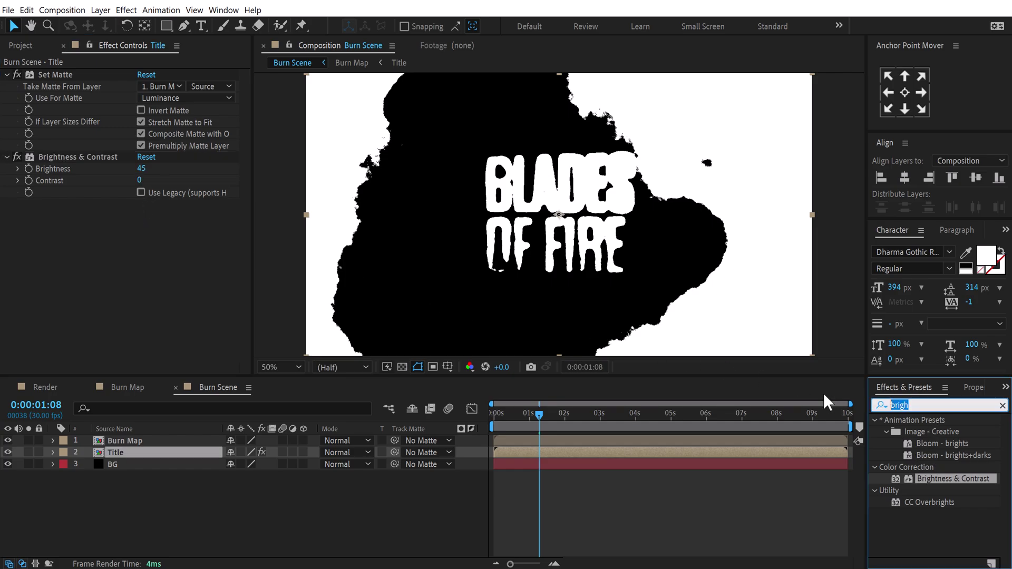
pyautogui.write('tint')
pyautogui.doubleClick(924, 468)
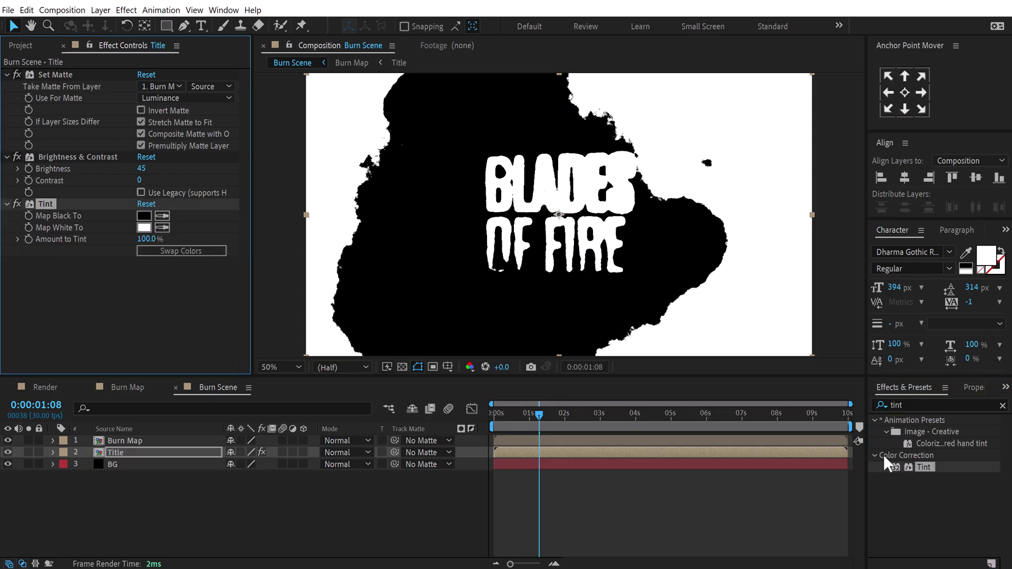
pyautogui.click(161, 227)
pyautogui.click(145, 216)
# Duplicate the Burn Map layer and apply Fast Box Blur with a Blur Radius of 28 to the upper copy.
pyautogui.click(112, 452)
pyautogui.hotkey('ctrl', 'Up')
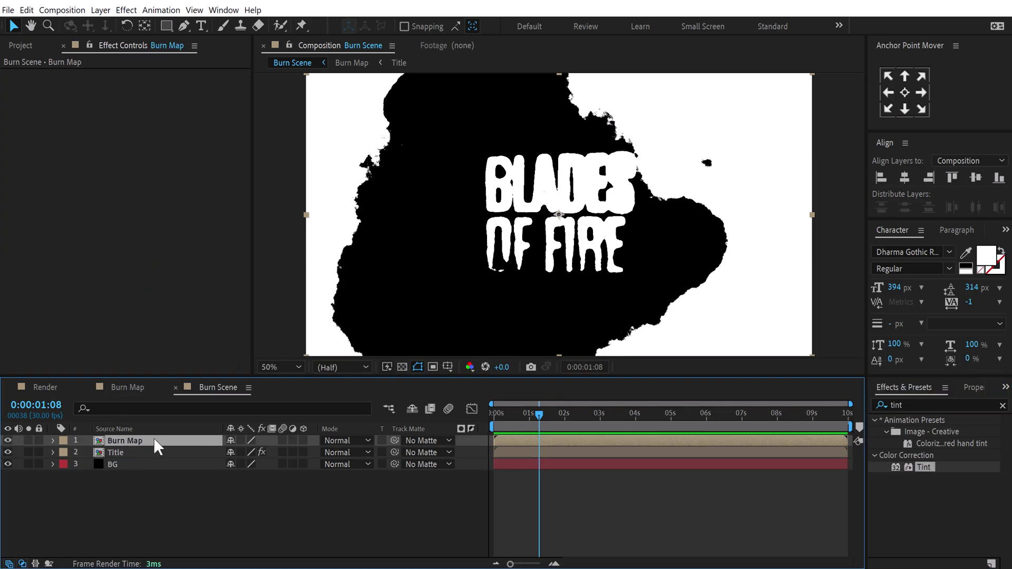
pyautogui.hotkey('ctrl', 'd')
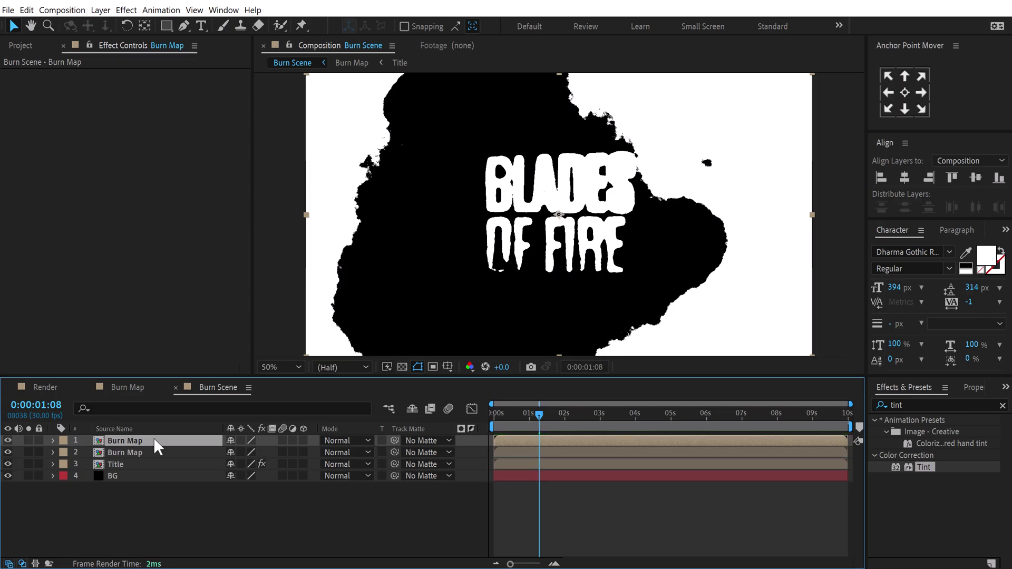
pyautogui.click(874, 404)
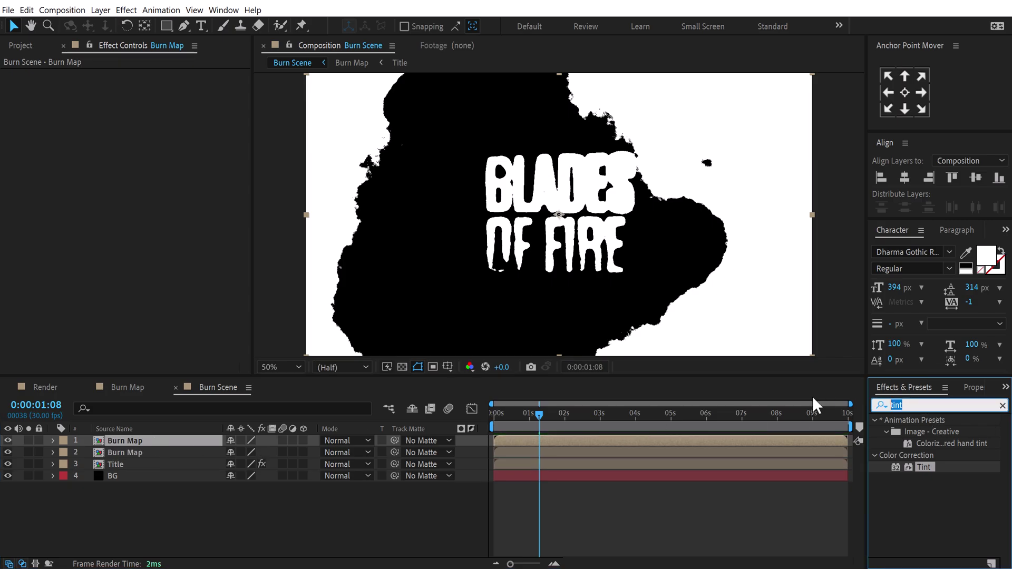
pyautogui.write('fast')
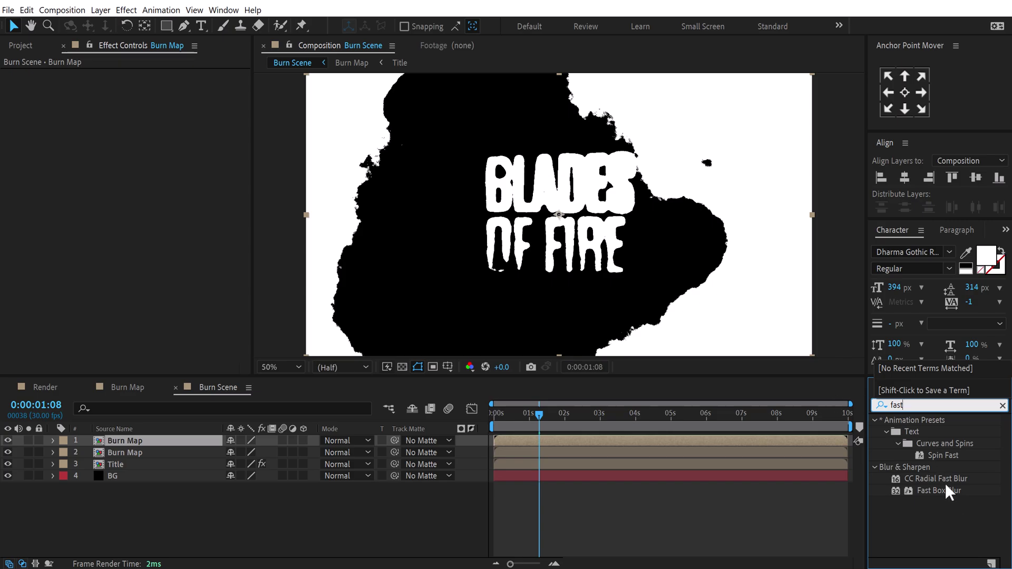
pyautogui.doubleClick(940, 488)
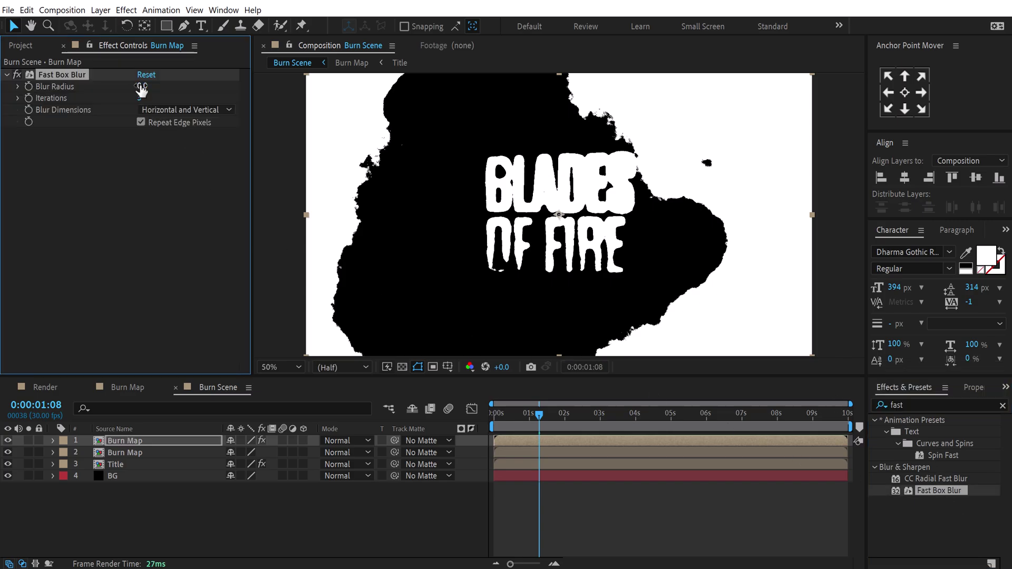
pyautogui.write('28')
pyautogui.press('Return')
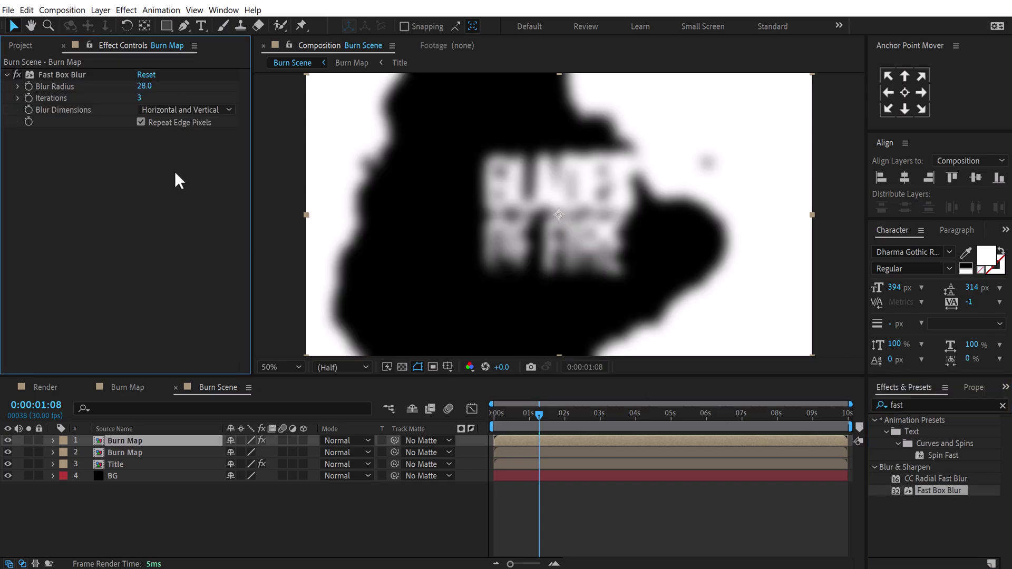
# Apply Levels to the upper Burn Map layer and lower its Gamma to about 0.53.
pyautogui.click(909, 404)
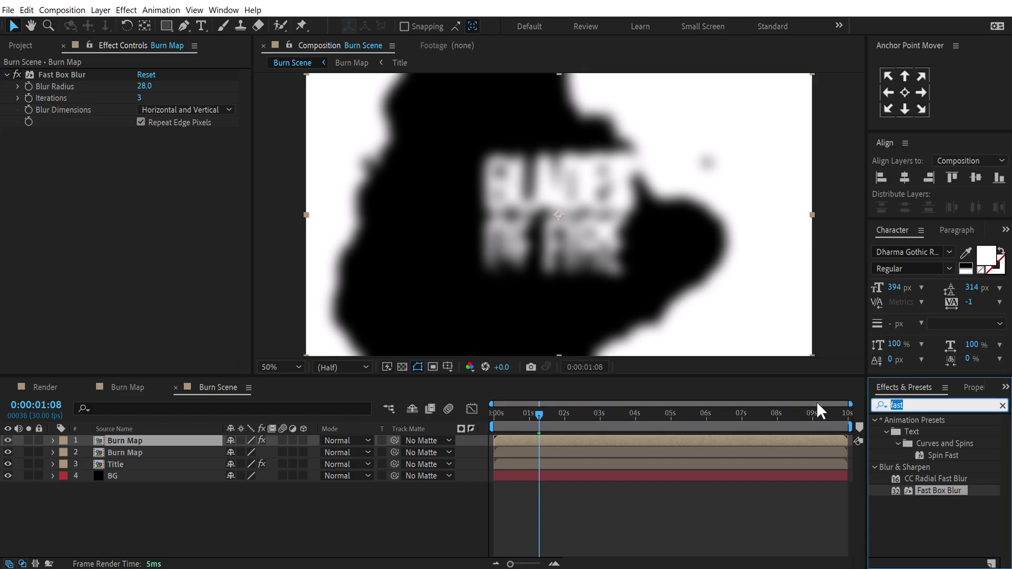
pyautogui.write('level')
pyautogui.doubleClick(930, 490)
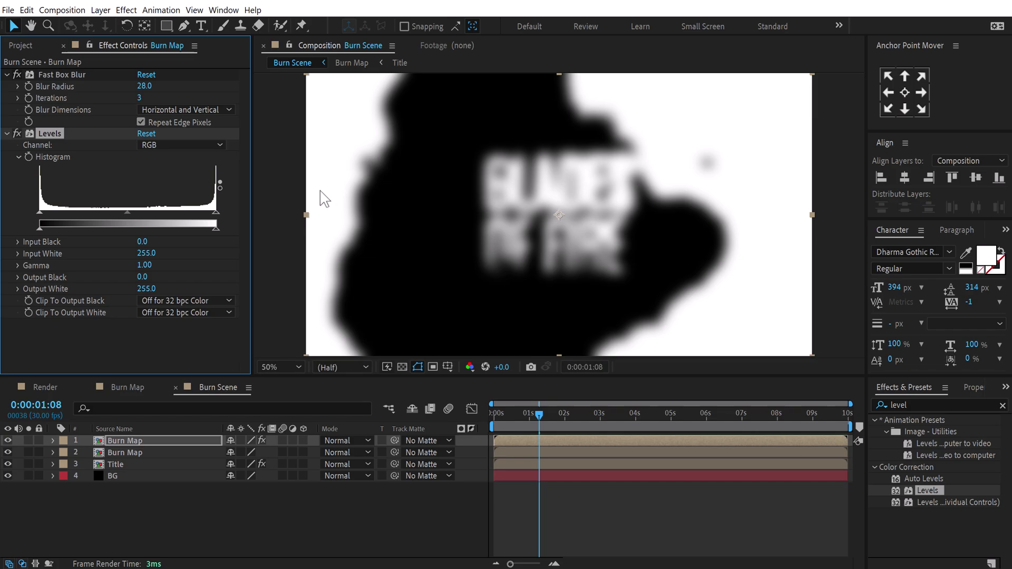
pyautogui.moveTo(127, 212); pyautogui.dragTo(162, 211)
# Apply Hue/Saturation to the upper Burn Map layer with Colorize enabled, Colorize Hue 30°, Saturation 15 and Lightness 15.
pyautogui.hotkey('ctrl', '5')
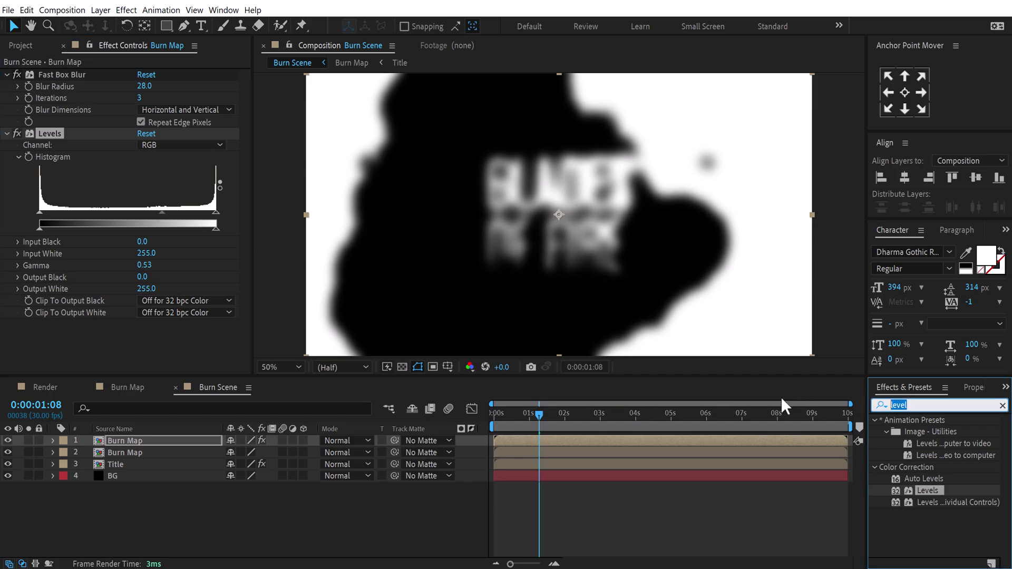
pyautogui.write('hue')
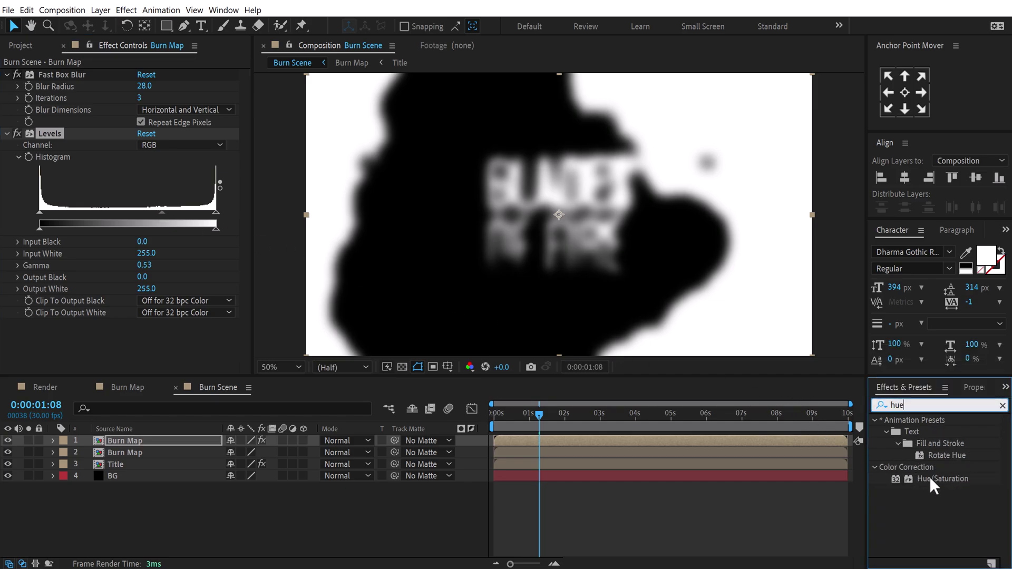
pyautogui.doubleClick(937, 479)
pyautogui.click(141, 334)
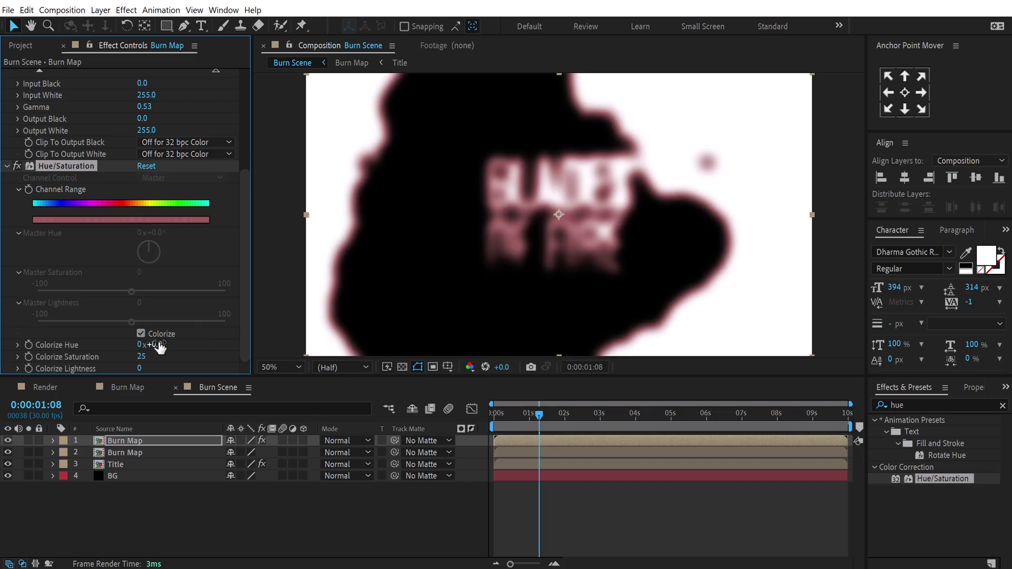
pyautogui.write('30')
pyautogui.press('Return')
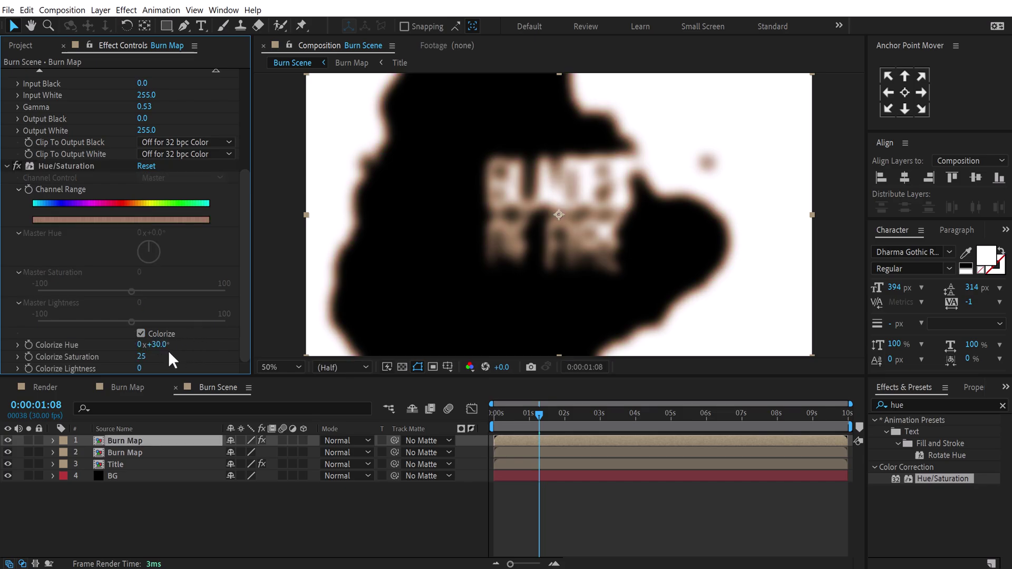
pyautogui.click(143, 357)
pyautogui.write('15')
pyautogui.click(140, 369)
pyautogui.write('15')
pyautogui.press('Return')
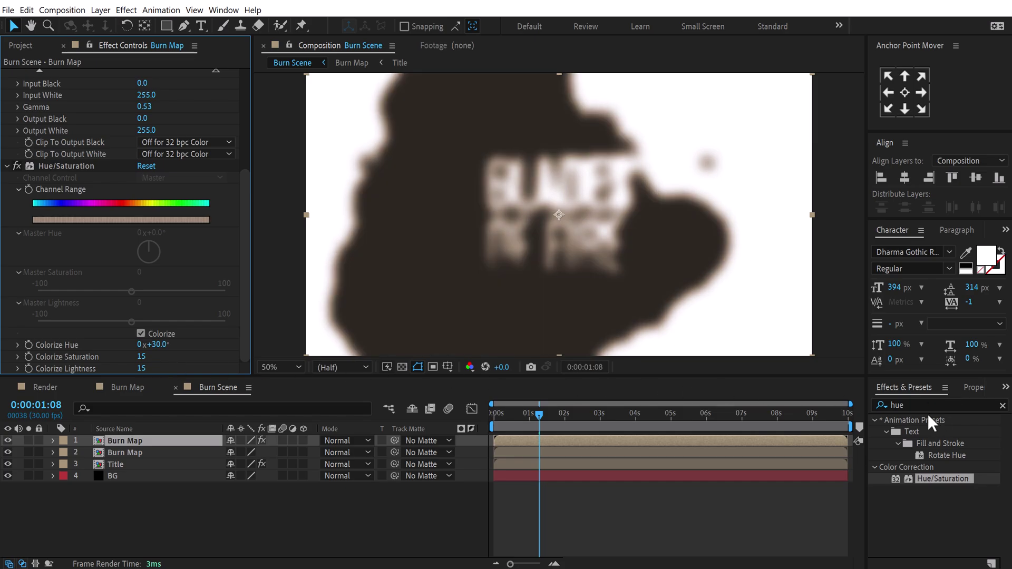
# Apply Set Matte to the upper Burn Map layer, taking the matte from the Burn Map layer below and using Luminance.
pyautogui.click(920, 404)
pyautogui.write('s')
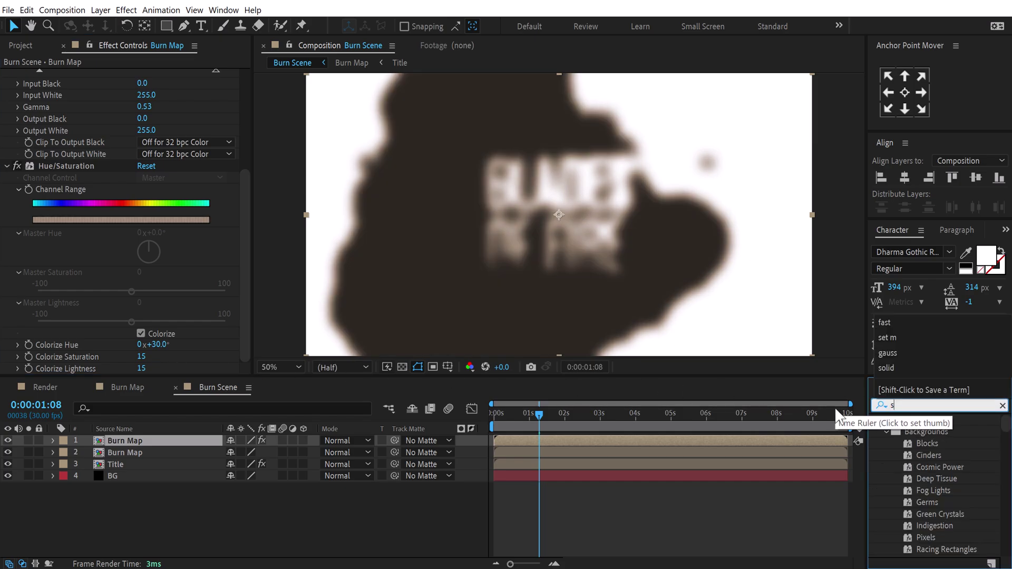
pyautogui.write('et m')
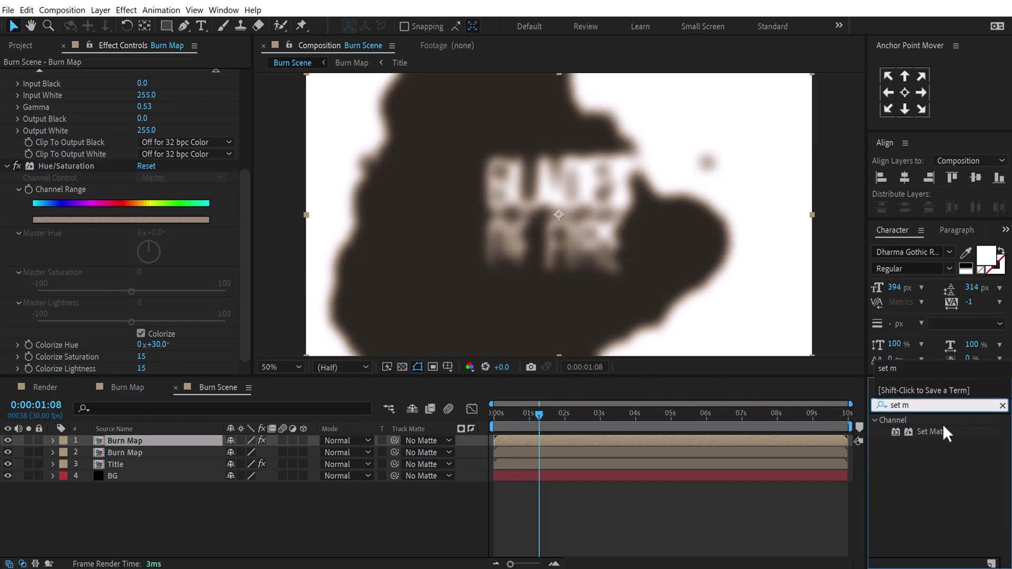
pyautogui.doubleClick(937, 432)
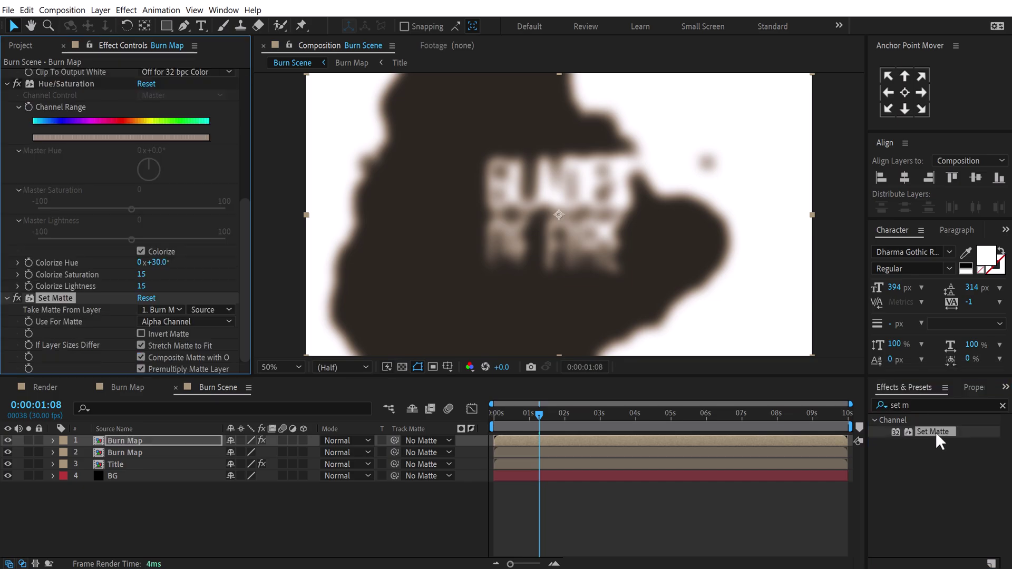
pyautogui.click(171, 309)
pyautogui.click(181, 352)
pyautogui.click(169, 324)
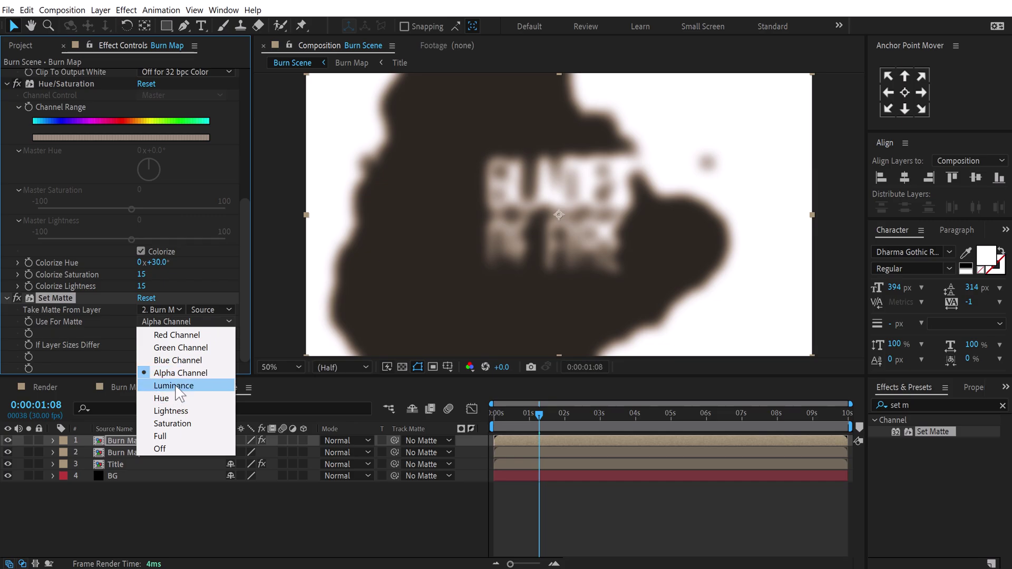
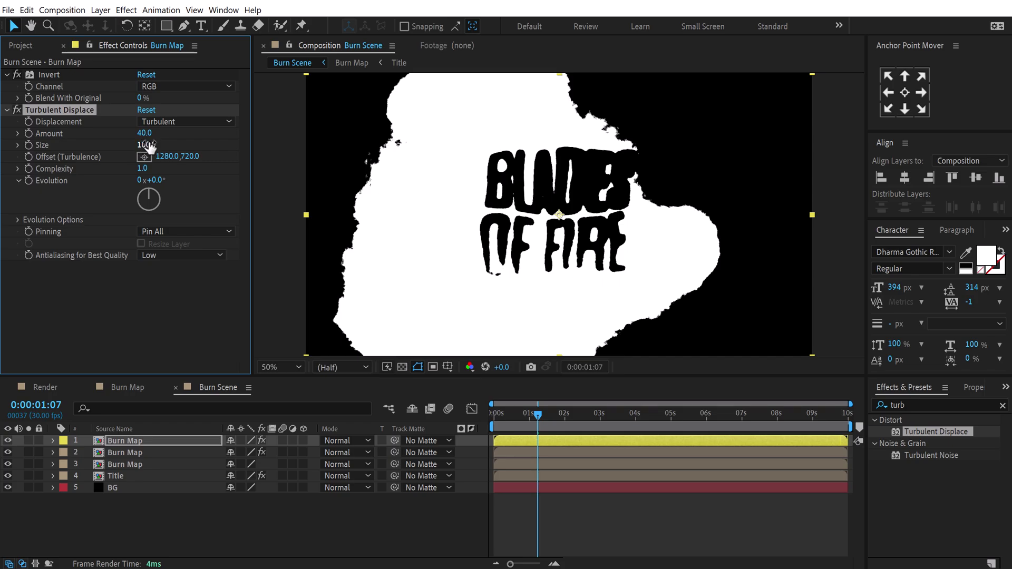
# Set the Turbulent Displace Size on the yellow-labeled Burn Map layer to 25.
pyautogui.click(149, 145)
pyautogui.write('25')
pyautogui.press('Return')
# Apply CC Composite to the yellow-labeled Burn Map layer with its Transfer Mode set to Multiply.
pyautogui.hotkey('ctrl', '5')
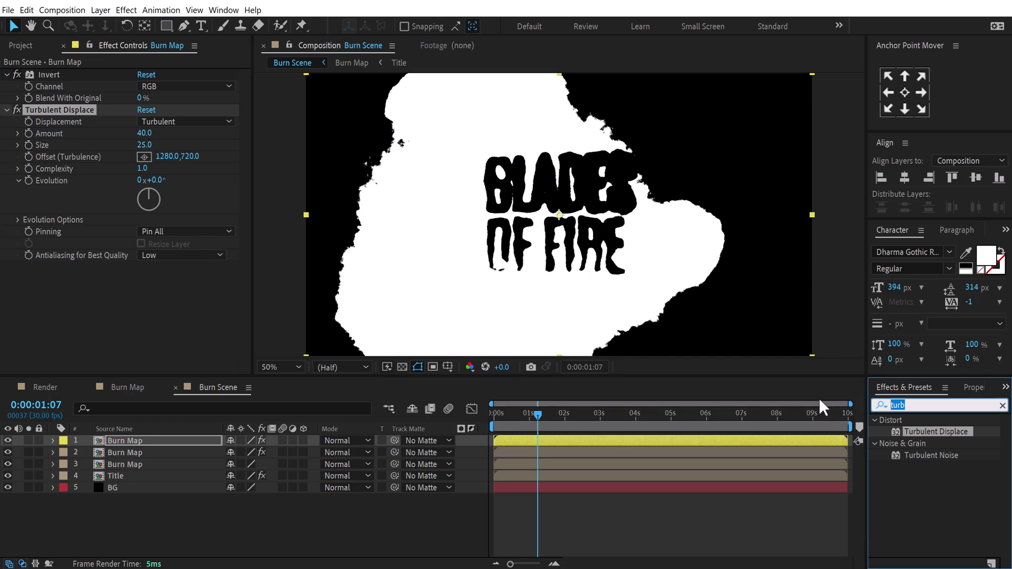
pyautogui.write('cc com')
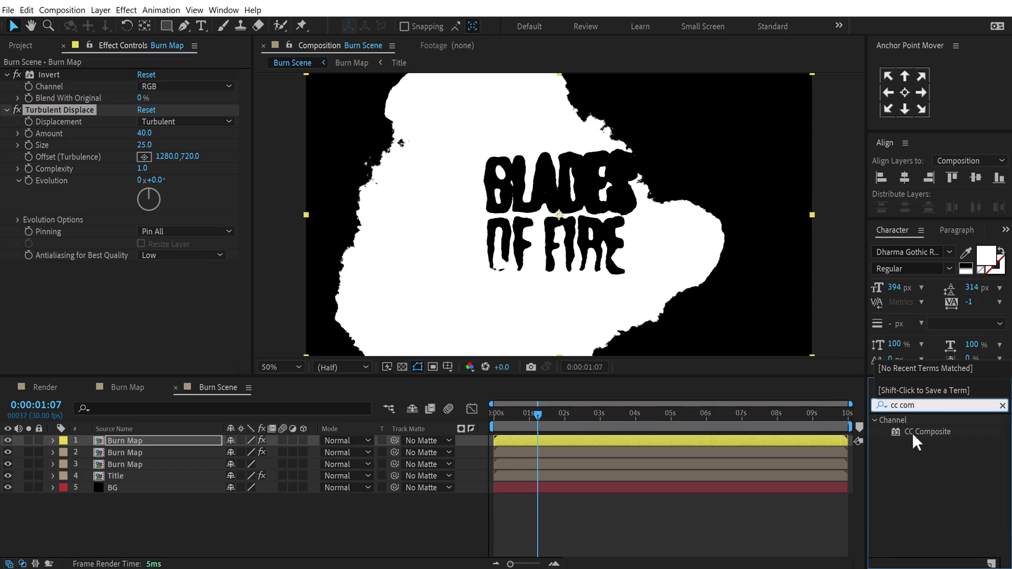
pyautogui.doubleClick(913, 431)
pyautogui.click(221, 302)
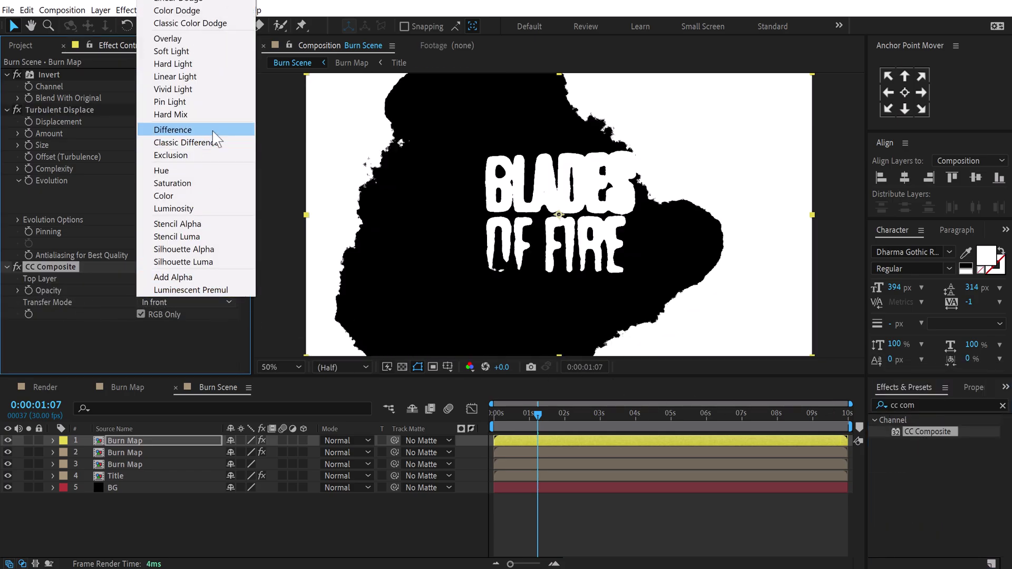
pyautogui.press('m')
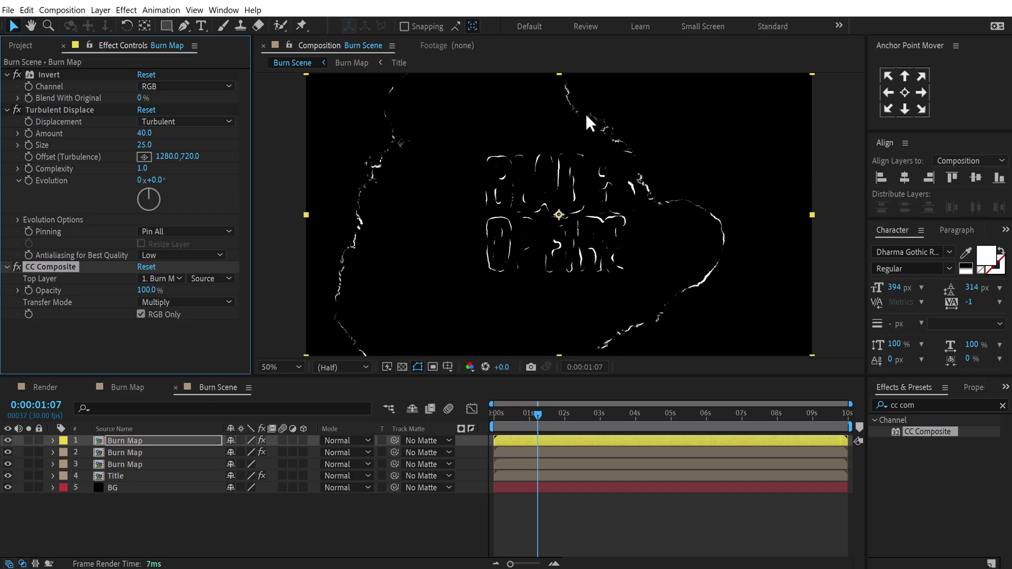
# Apply Fractal Noise to the yellow-labeled Burn Map layer with Contrast 200 and Brightness -25.
pyautogui.click(917, 405)
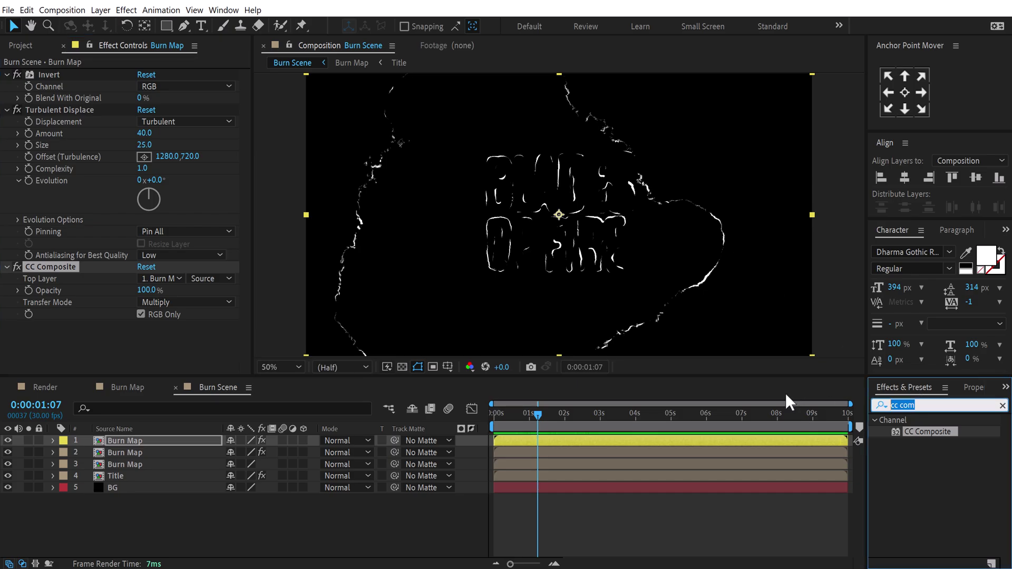
pyautogui.write('fract')
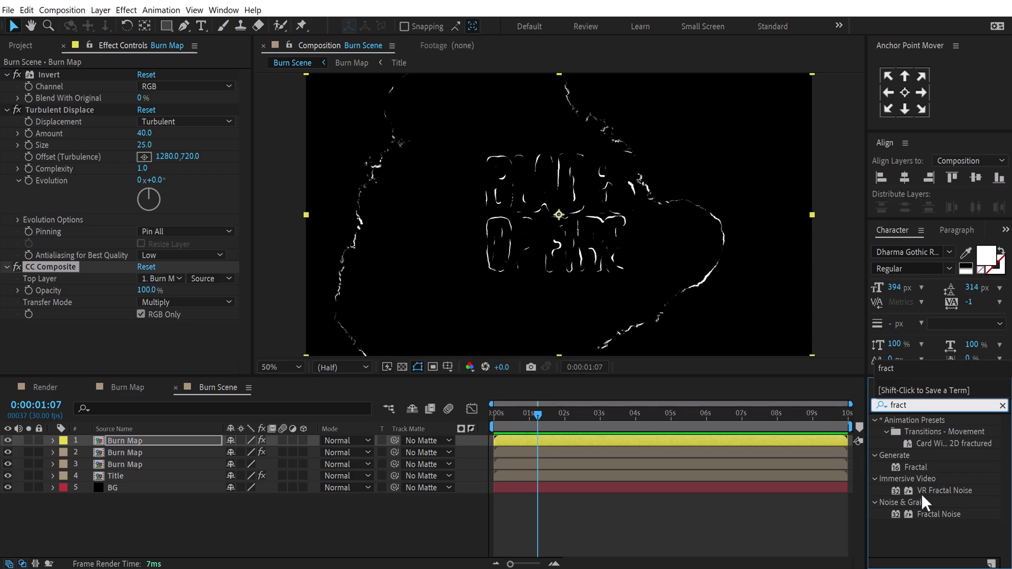
pyautogui.click(929, 516)
pyautogui.doubleClick(932, 511)
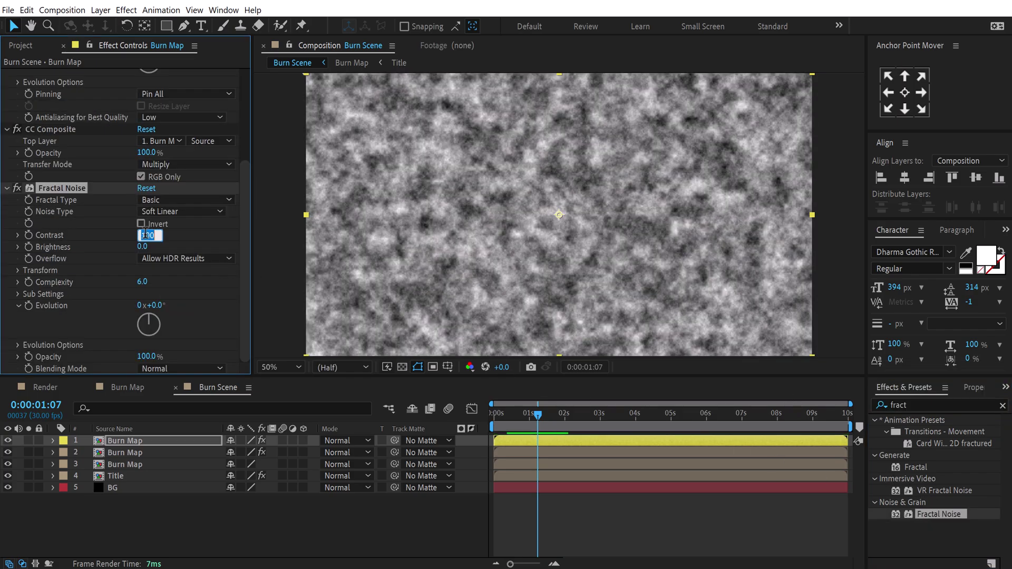
pyautogui.click(142, 246)
pyautogui.write('-25')
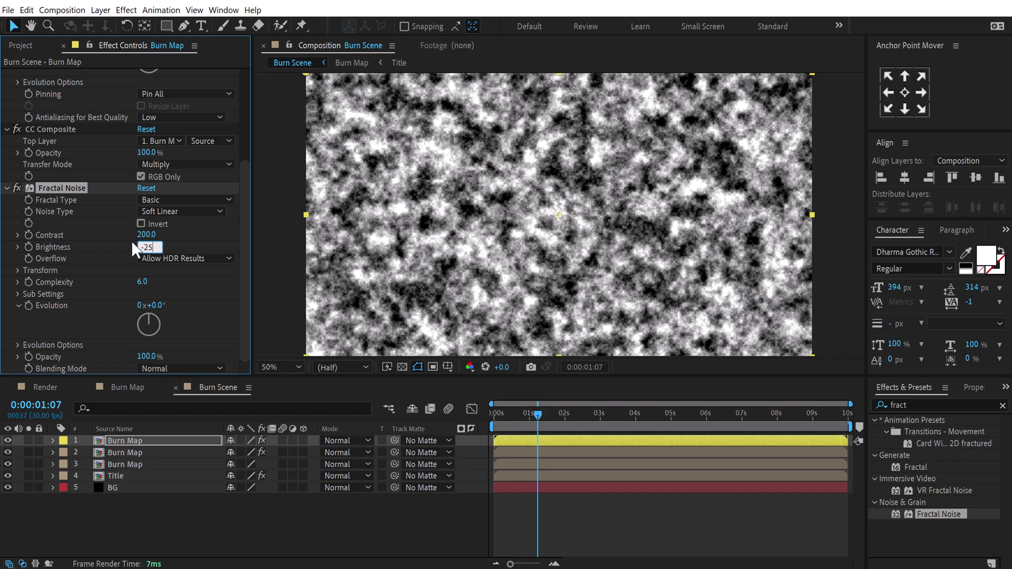
pyautogui.press('Return')
# Apply Tritone to the yellow-labeled Burn Map layer and set its Highlights to a warm yellow, about ECCE60.
pyautogui.click(928, 405)
pyautogui.write('trito')
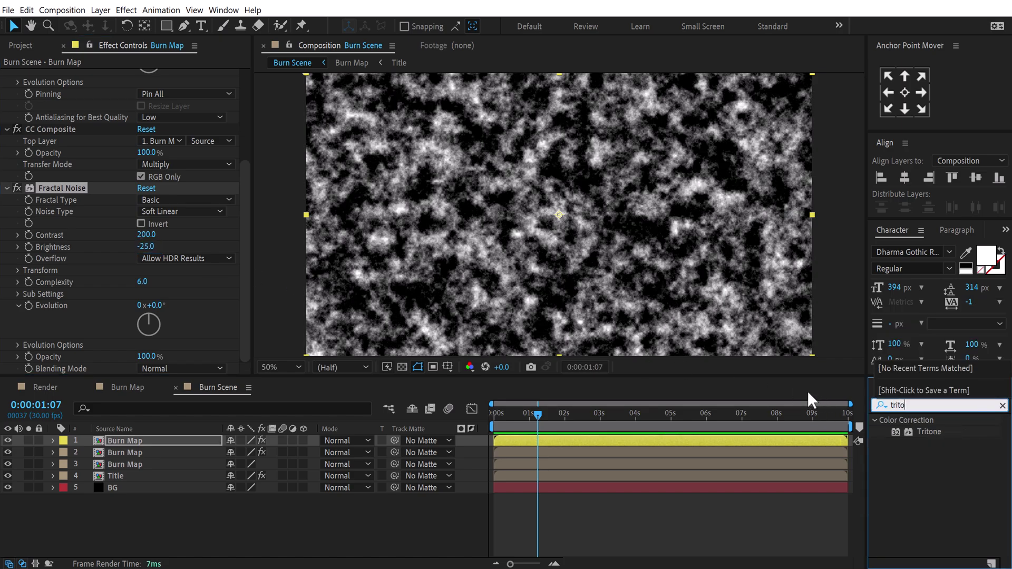
pyautogui.doubleClick(929, 431)
pyautogui.click(144, 333)
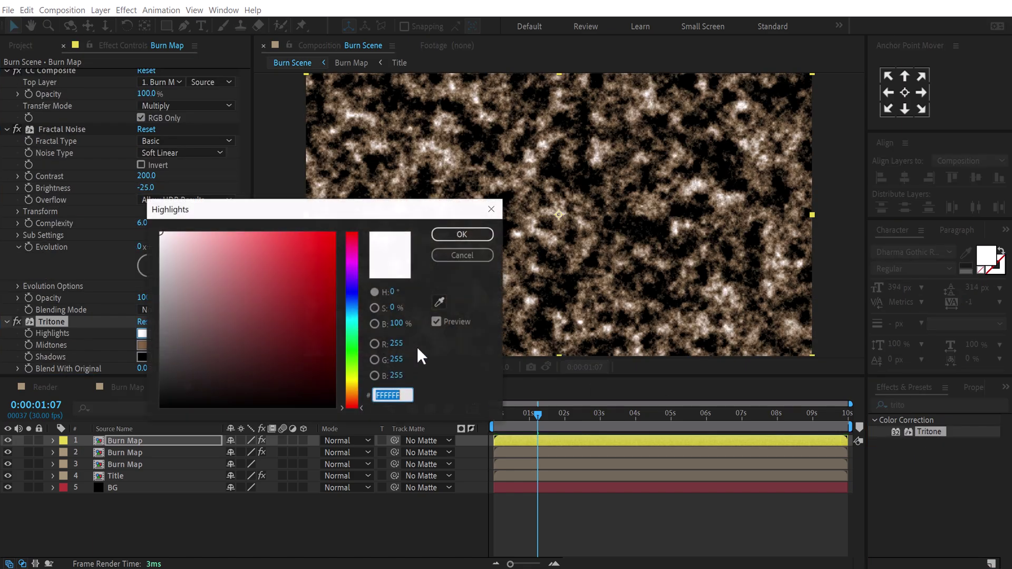
pyautogui.click(357, 381)
pyautogui.moveTo(295, 271); pyautogui.dragTo(280, 246)
pyautogui.moveTo(350, 387); pyautogui.dragTo(352, 385)
pyautogui.click(462, 234)
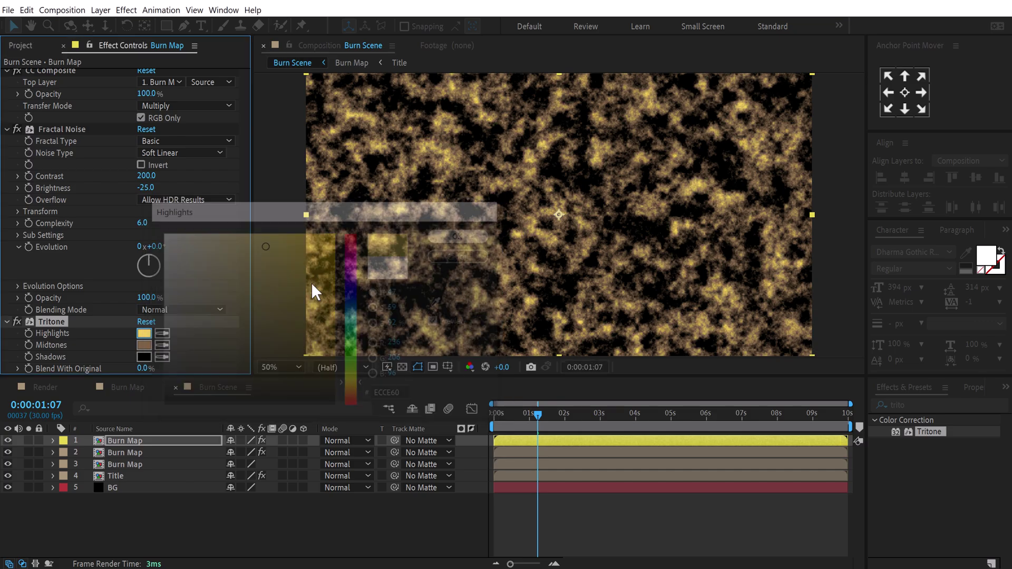
# Set the Tritone Midtones to a bright burnt orange.
pyautogui.click(146, 342)
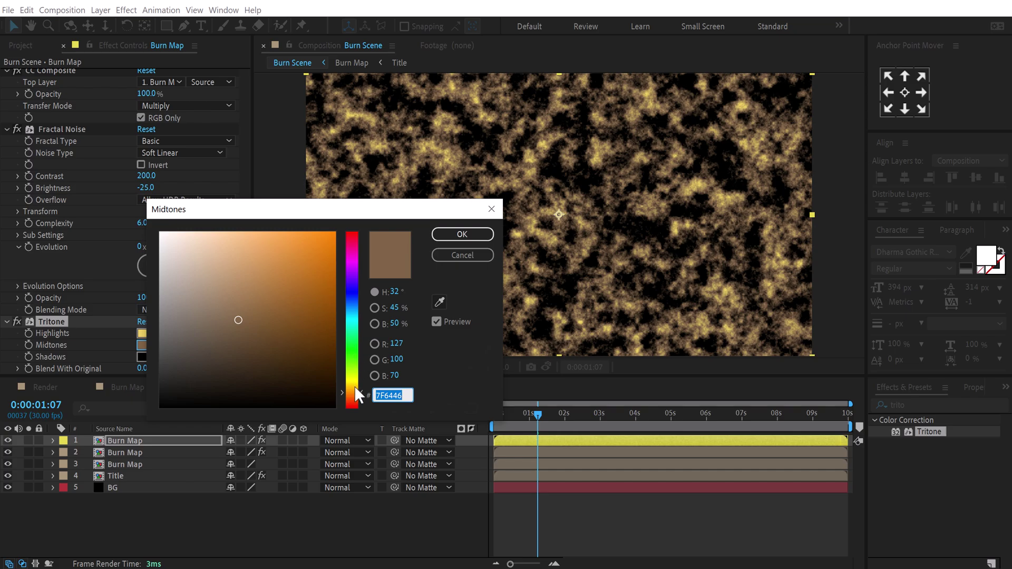
pyautogui.moveTo(354, 384); pyautogui.dragTo(354, 397)
pyautogui.click(282, 268)
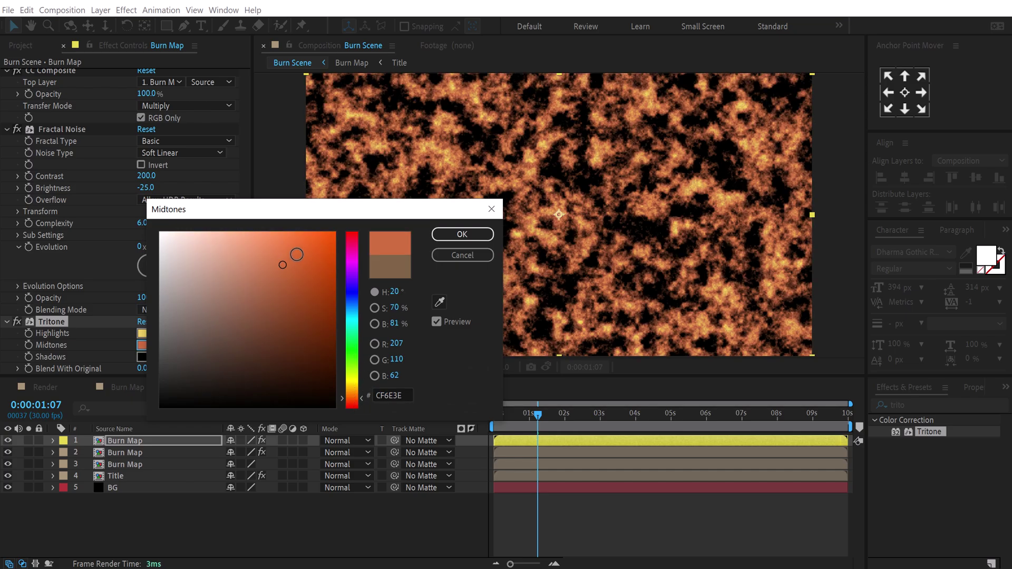
pyautogui.click(463, 234)
# Apply the Stylize Glow effect to the yellow-labeled Burn Map layer with a Glow Radius of 50.
pyautogui.click(910, 406)
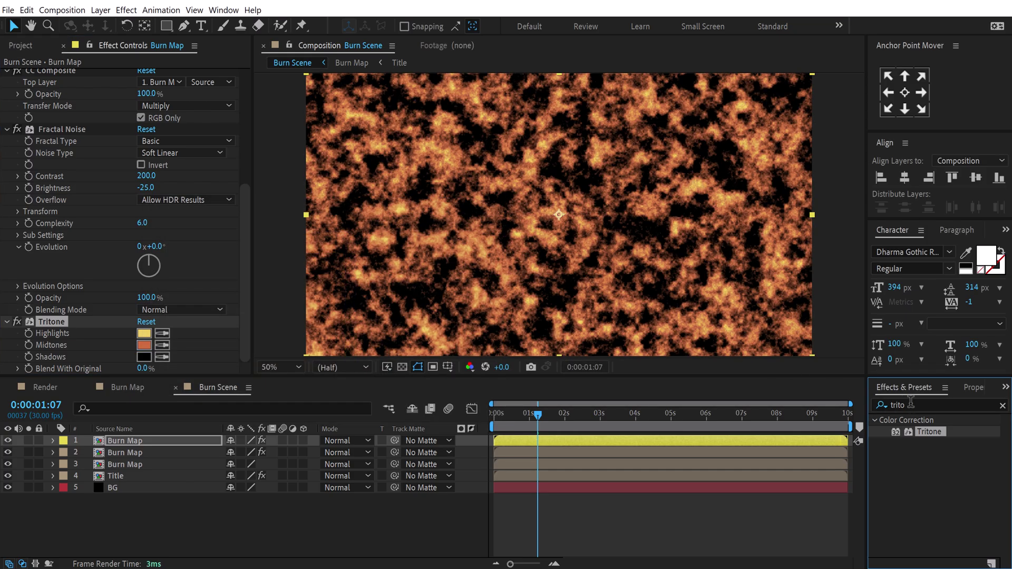
pyautogui.write('glow')
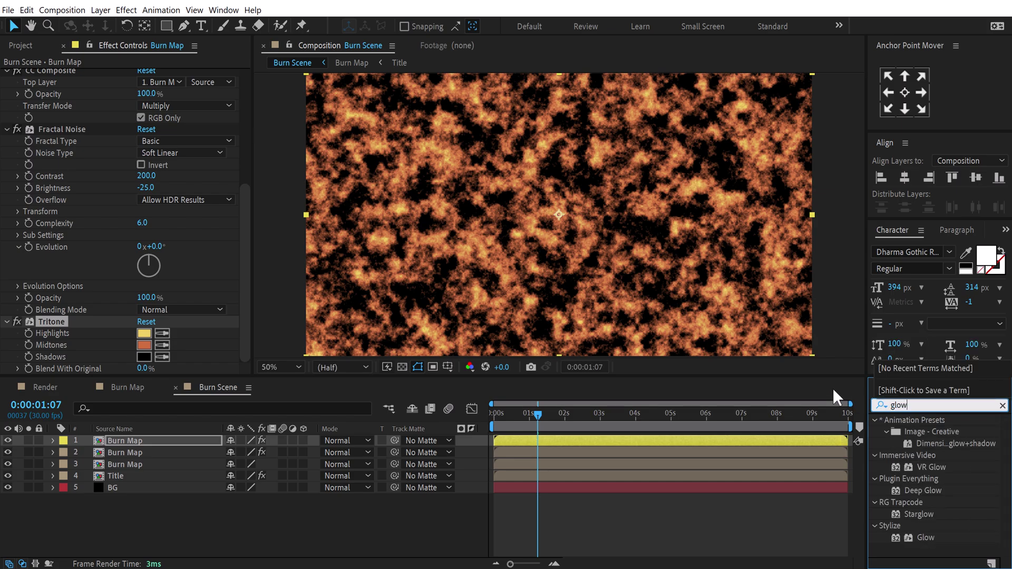
pyautogui.doubleClick(924, 537)
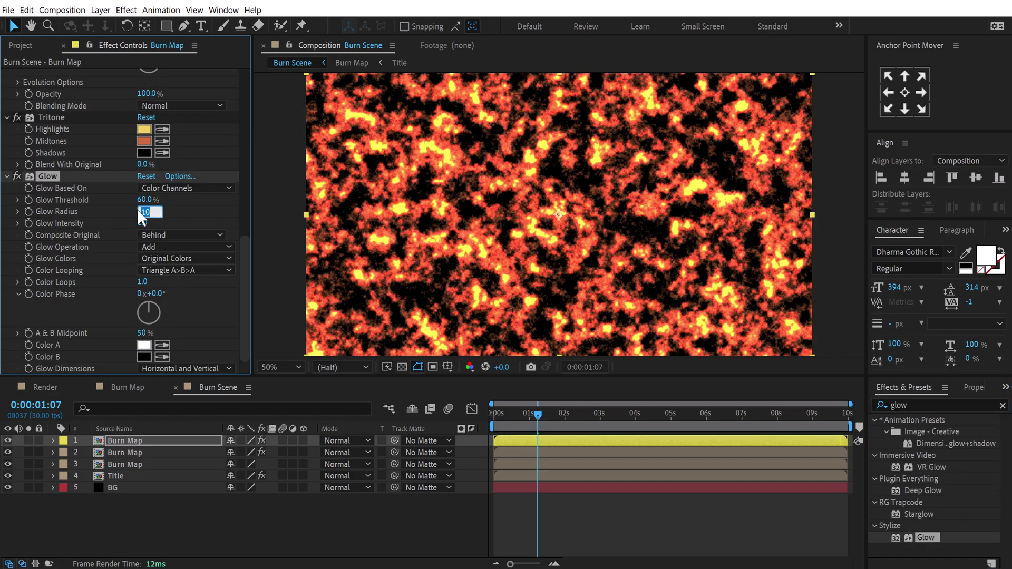
pyautogui.press('Return')
# Apply Set Matte to the top Burn Map layer using the Luminance of layer 3, and set the layer's blending mode to Add.
pyautogui.click(920, 405)
pyautogui.write('set m')
pyautogui.doubleClick(931, 431)
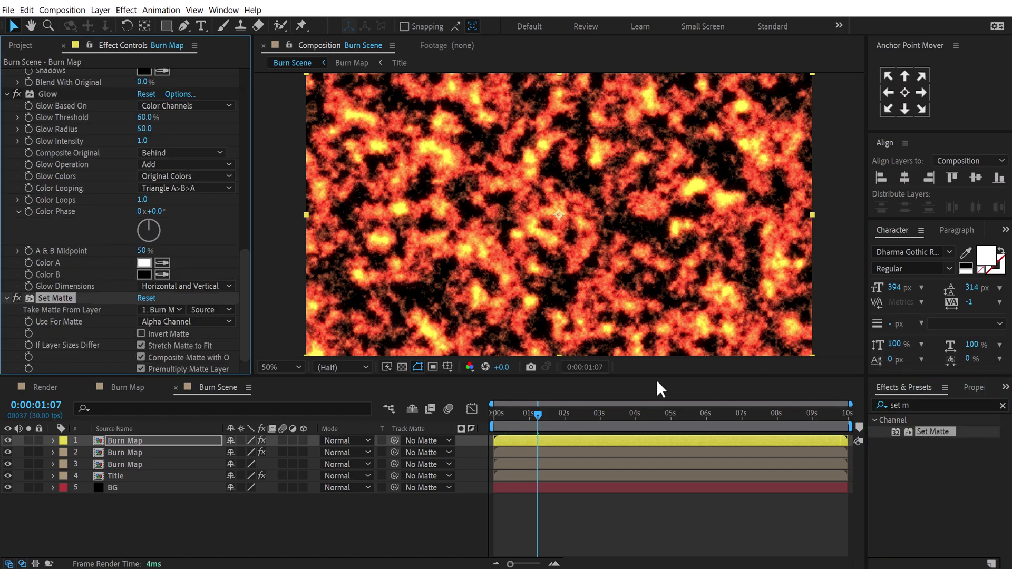
pyautogui.click(163, 311)
pyautogui.click(163, 368)
pyautogui.click(165, 322)
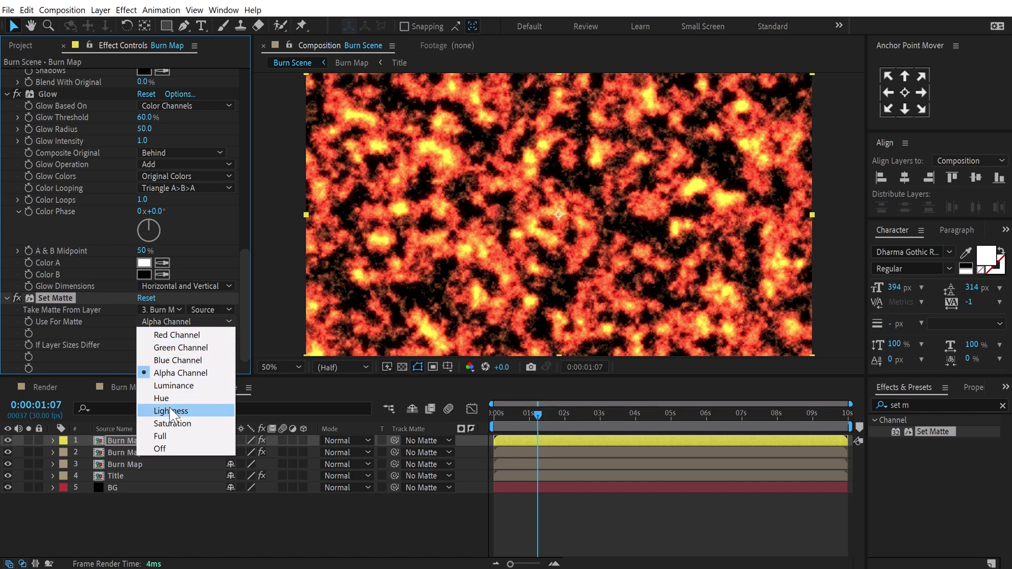
pyautogui.click(172, 386)
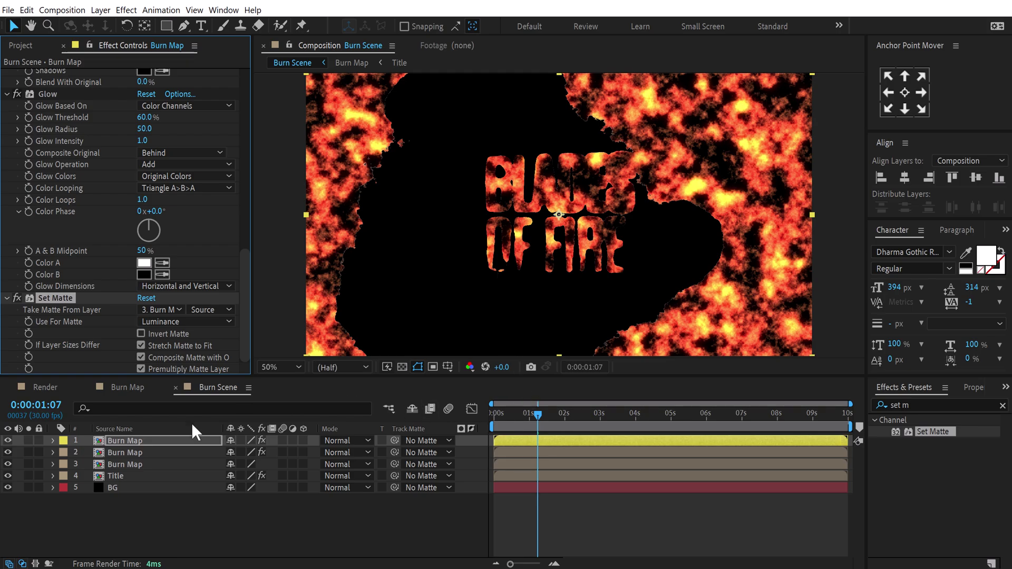
pyautogui.click(345, 441)
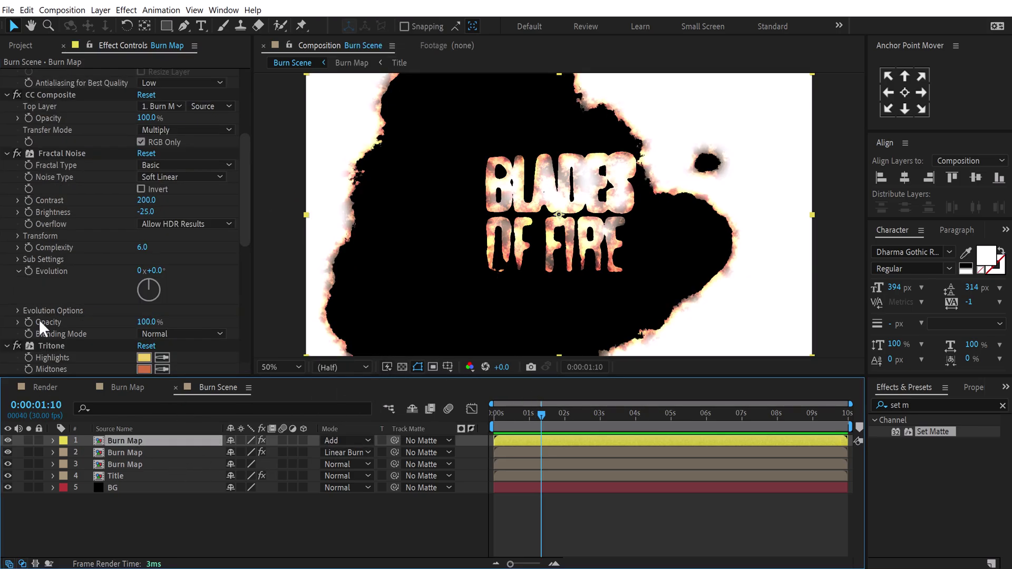
# Set the Blending Mode of the top layer's Fractal Noise effect to Multiply.
pyautogui.moveTo(244, 170); pyautogui.dragTo(244, 190)
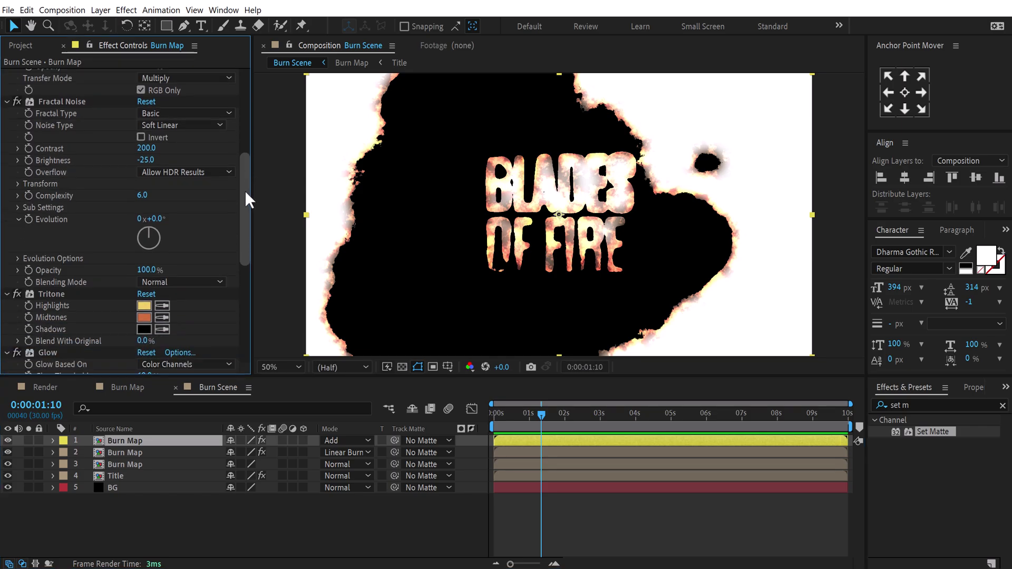
pyautogui.click(66, 96)
pyautogui.click(151, 277)
pyautogui.click(166, 328)
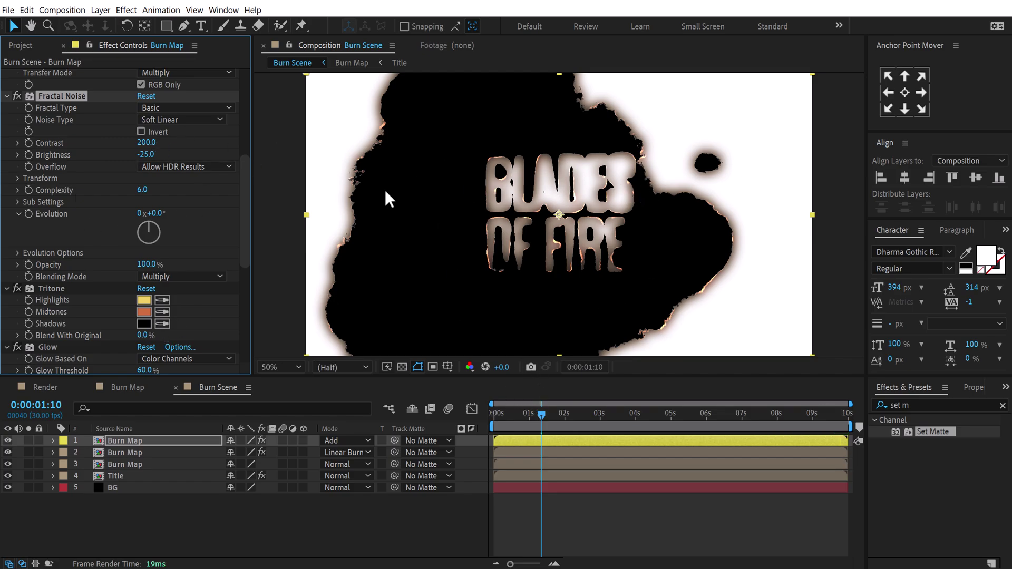
# Preview the burn at about 1:17, then raise the top Burn Map layer's Glow Intensity to 3.
pyautogui.click(534, 414)
pyautogui.moveTo(534, 414)
pyautogui.mouseDown()
pyautogui.moveTo(514, 412)
pyautogui.moveTo(565, 419)
pyautogui.moveTo(530, 421)
pyautogui.moveTo(549, 420)
pyautogui.mouseUp()
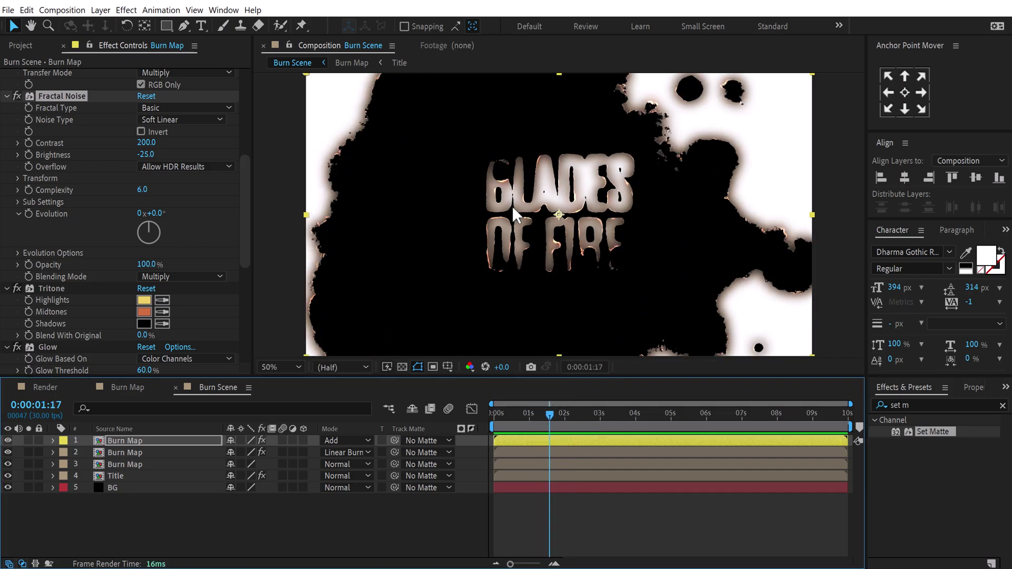
pyautogui.press('/')
pyautogui.press(',')
pyautogui.click(134, 442)
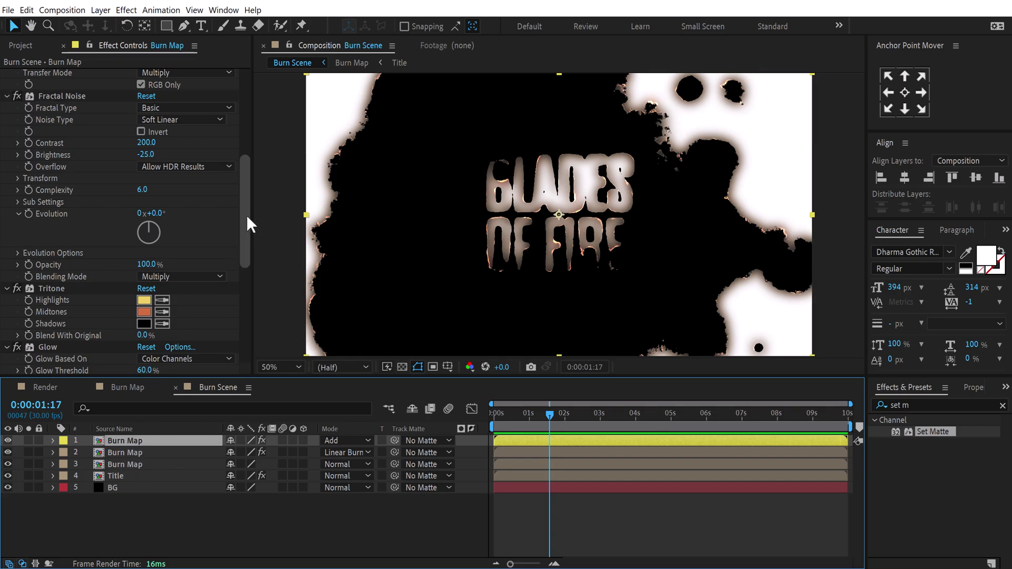
pyautogui.moveTo(246, 214); pyautogui.dragTo(227, 312)
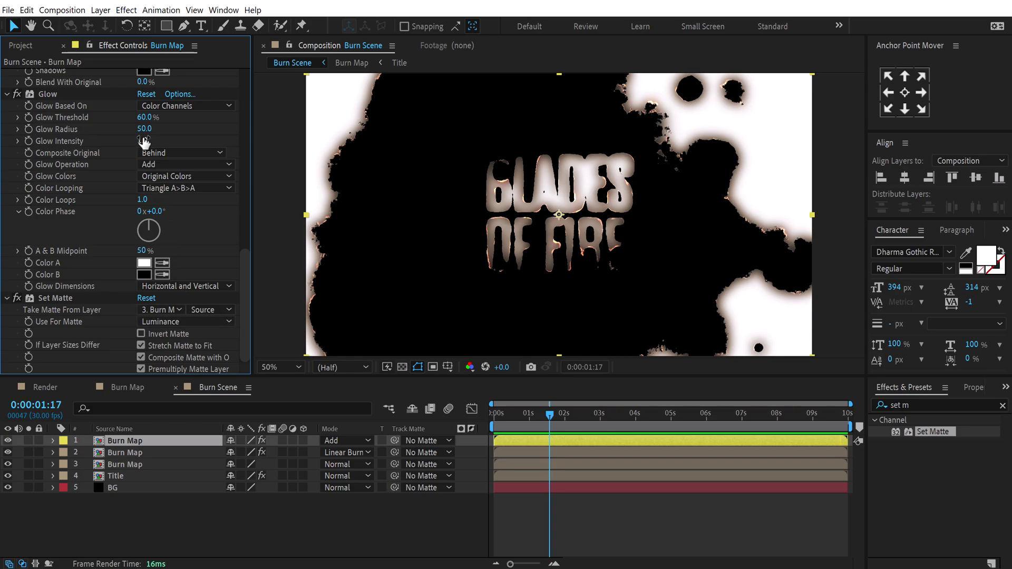
pyautogui.moveTo(143, 142); pyautogui.dragTo(148, 141)
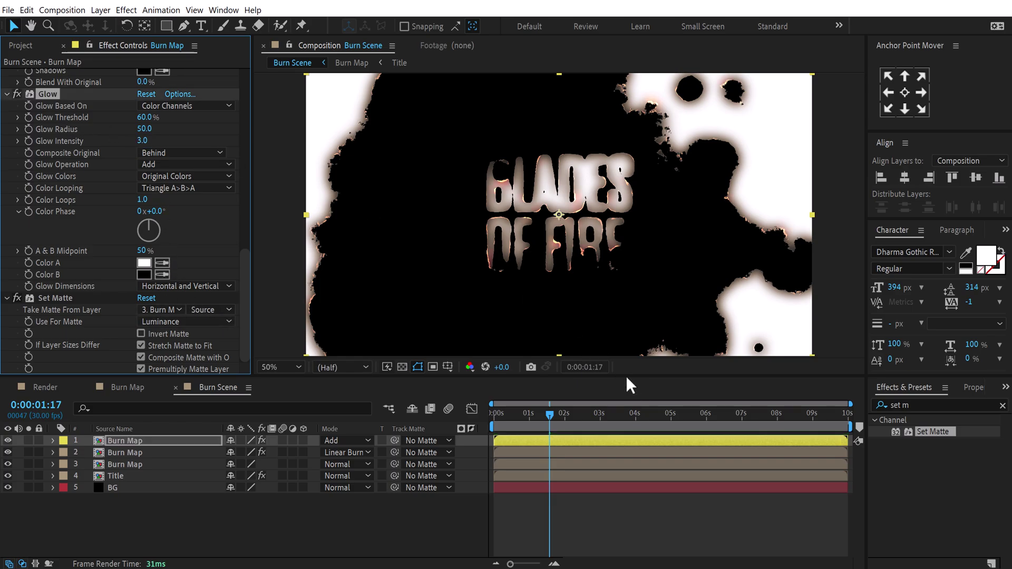
# Preview the burn at about 2:03, then duplicate the yellow-labeled Burn Map layer and label the copy Blue.
pyautogui.moveTo(535, 417)
pyautogui.mouseDown()
pyautogui.moveTo(594, 406)
pyautogui.moveTo(568, 403)
pyautogui.mouseUp()
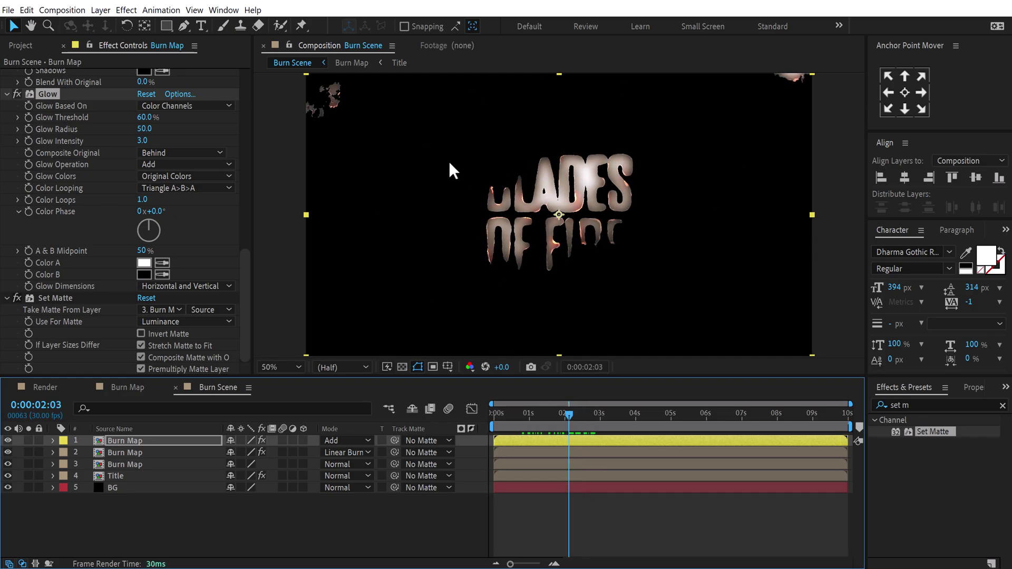
pyautogui.click(118, 441)
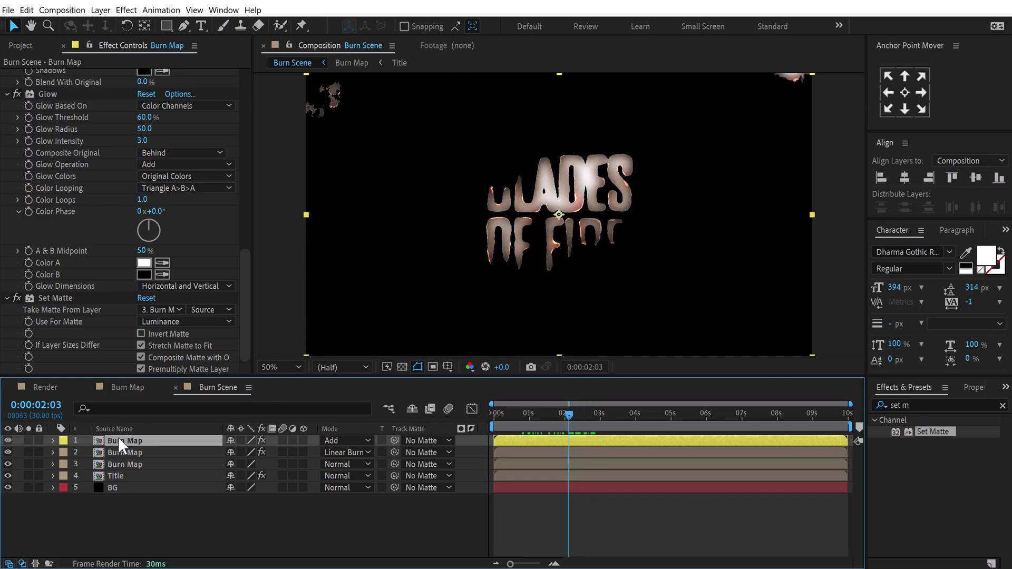
pyautogui.hotkey('ctrl', 'd')
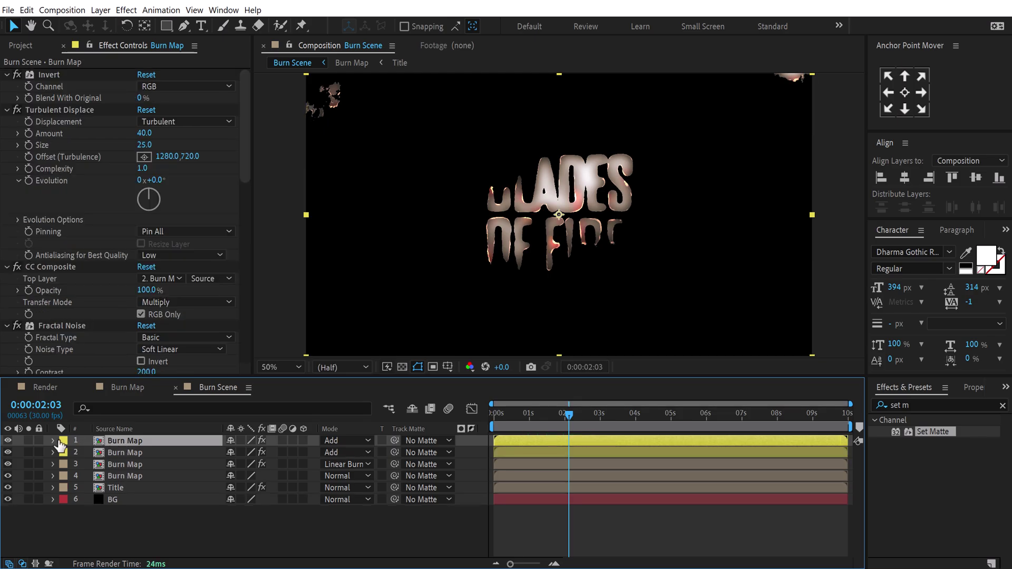
pyautogui.click(63, 442)
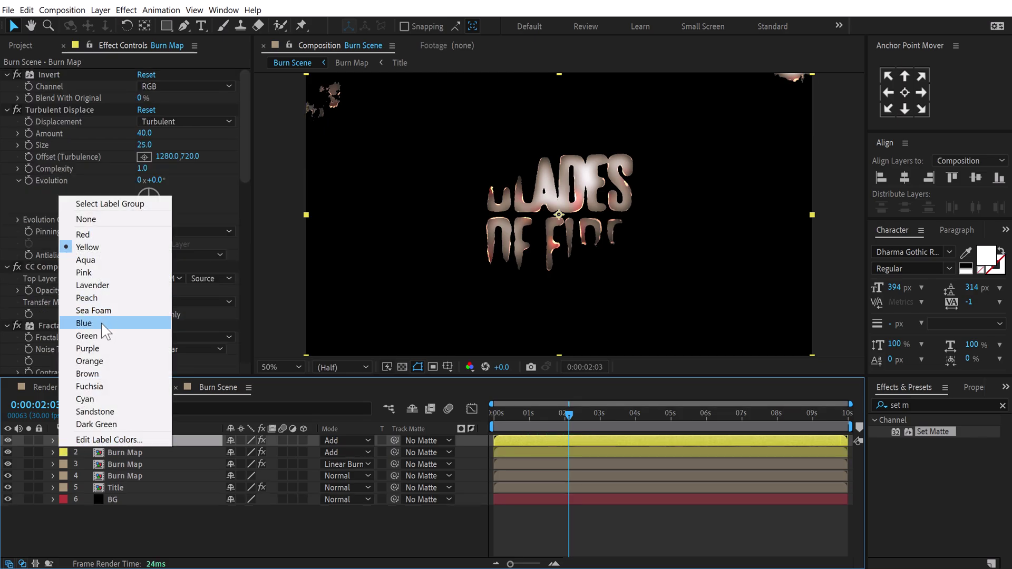
pyautogui.click(113, 323)
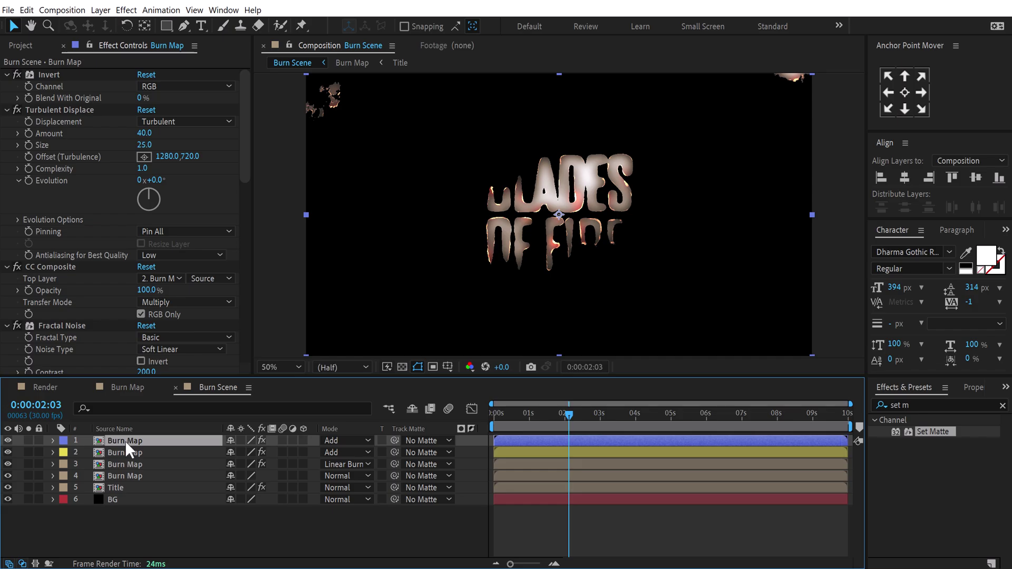
# Set the blue-labeled Burn Map layer's blending mode to Screen and delete all of its effects.
pyautogui.click(245, 127)
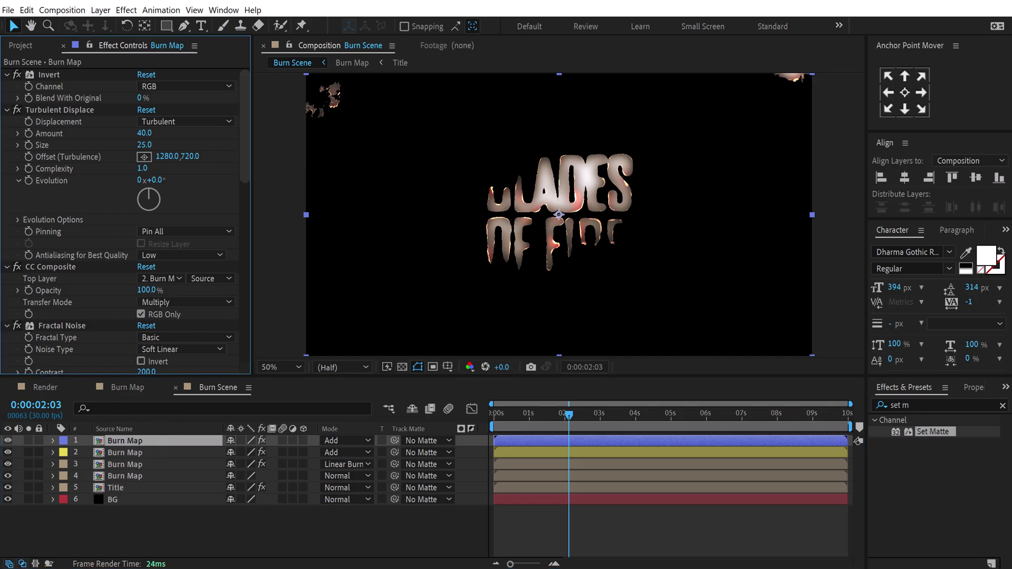
pyautogui.click(340, 441)
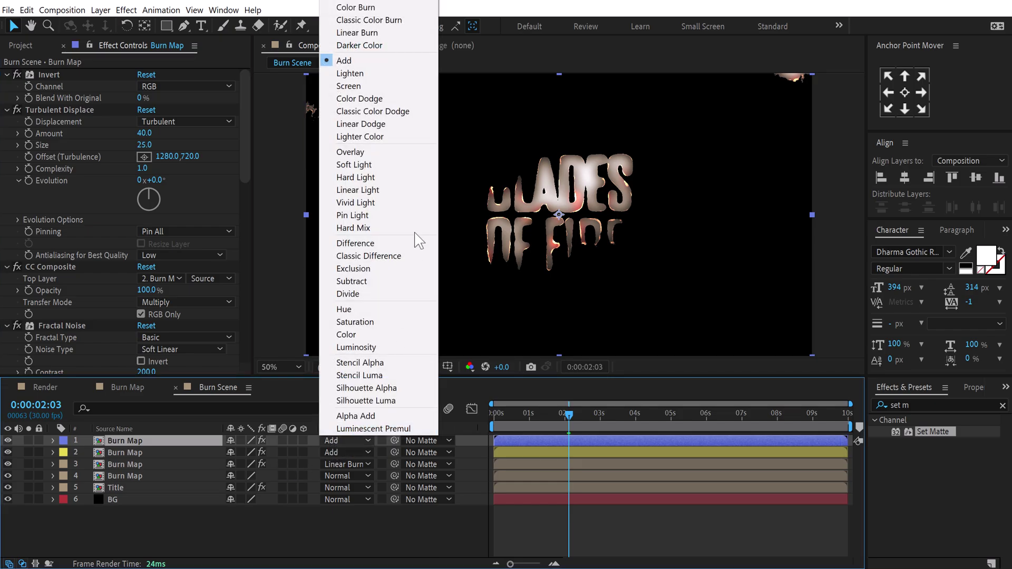
pyautogui.click(376, 87)
pyautogui.click(75, 109)
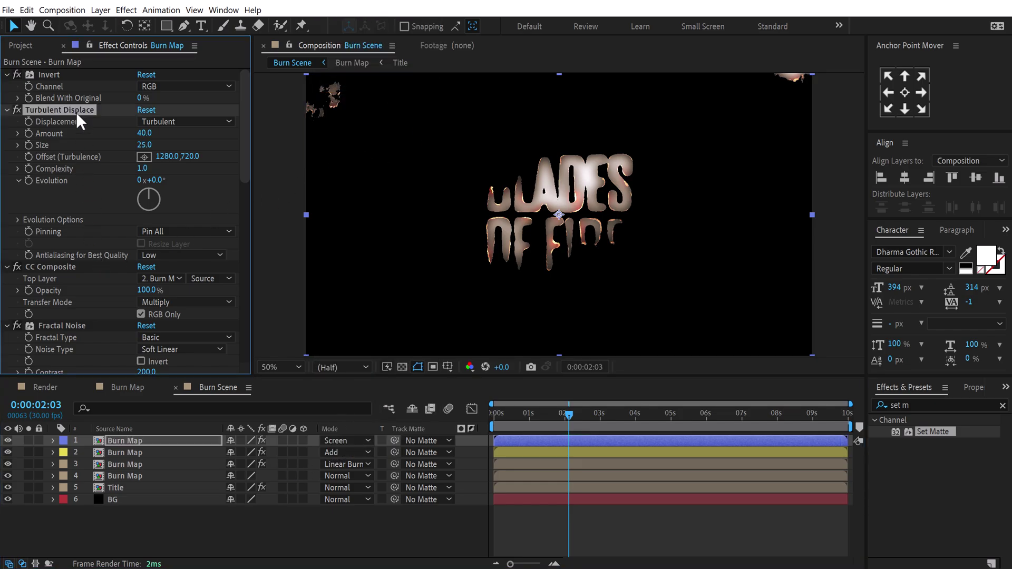
pyautogui.hotkey('ctrl', 'a')
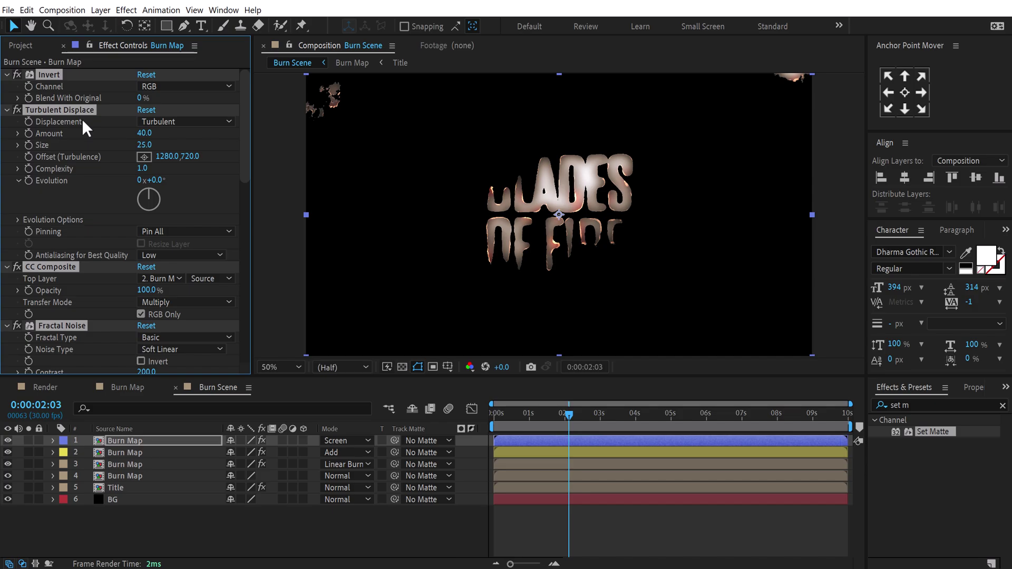
pyautogui.press('Delete')
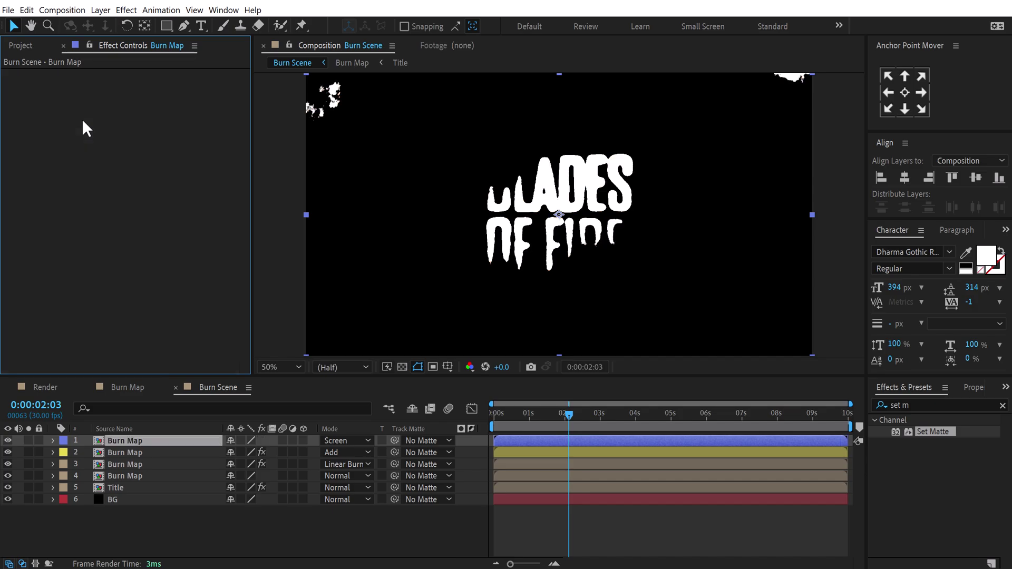
# Apply CC Wide Time to the blue-labeled layer with Forward Steps 0 and Backward Steps 20, then preview the frame at 1:06.
pyautogui.click(929, 404)
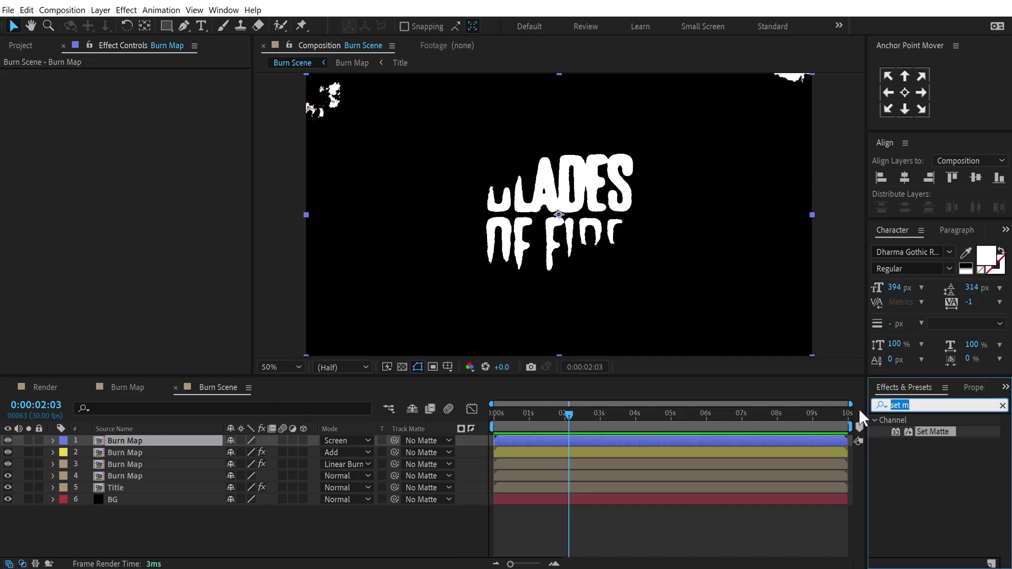
pyautogui.write('cc wi')
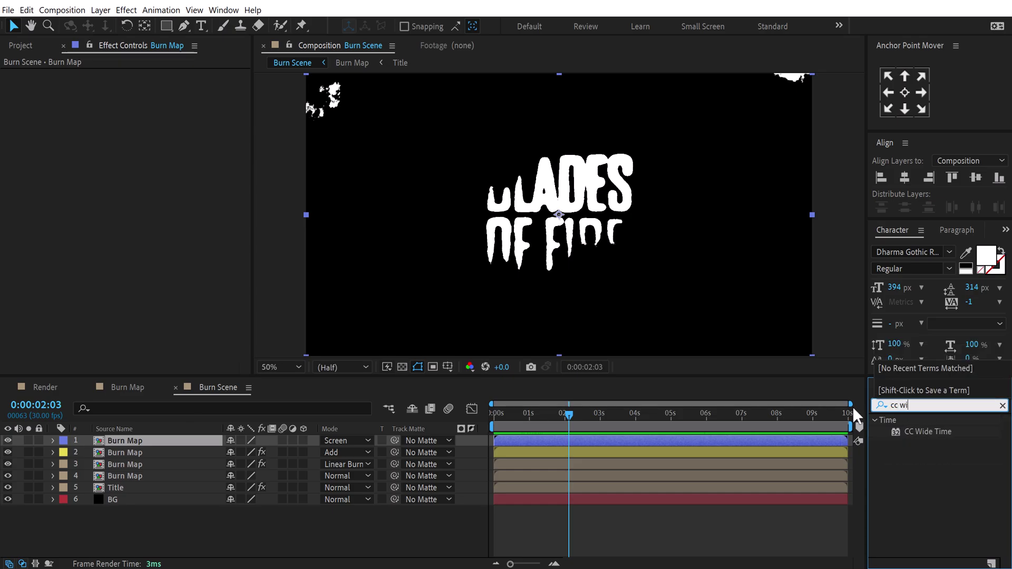
pyautogui.moveTo(920, 432); pyautogui.dragTo(205, 231)
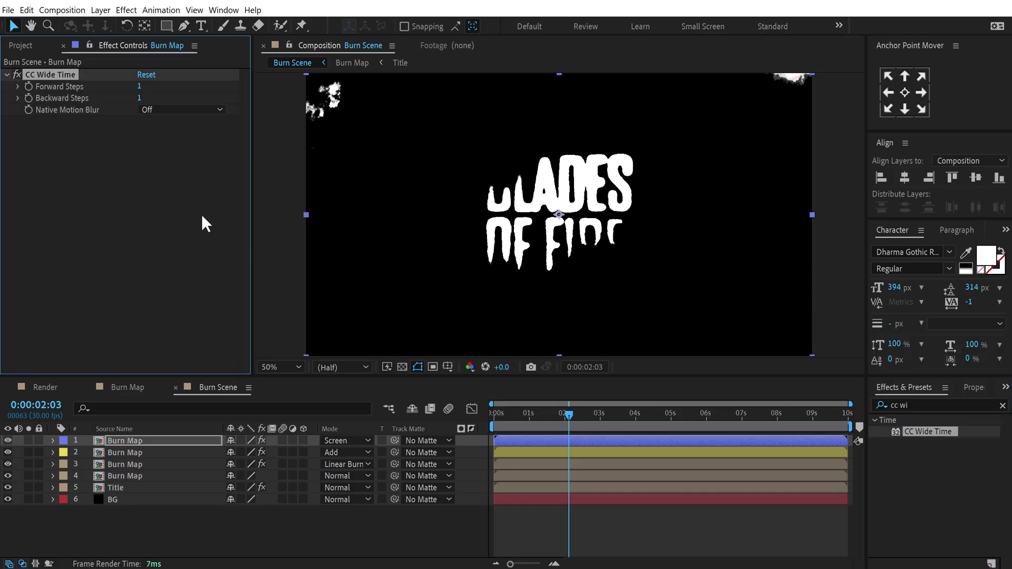
pyautogui.moveTo(138, 86); pyautogui.dragTo(138, 100)
pyautogui.click(140, 99)
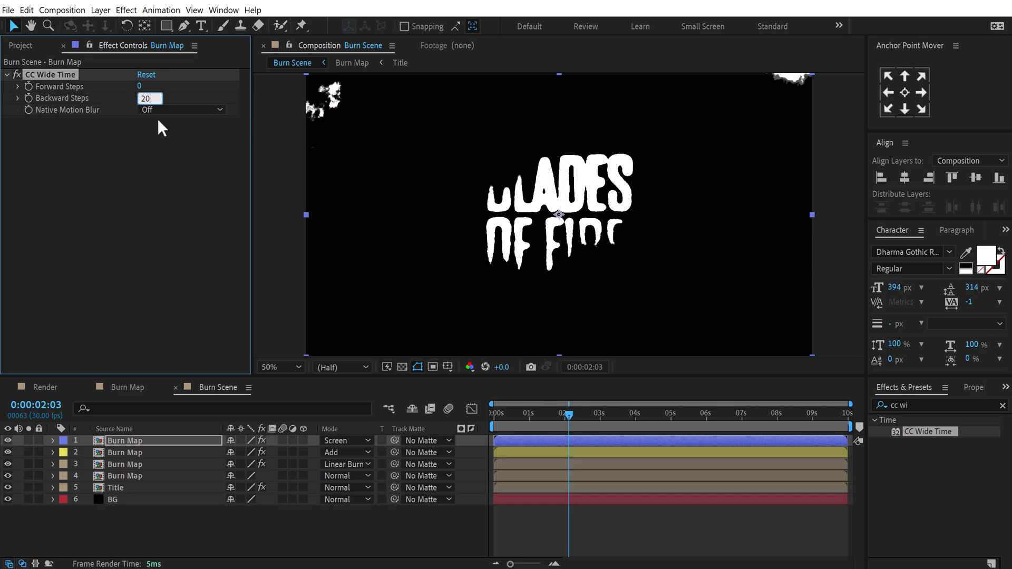
pyautogui.press('Return')
pyautogui.moveTo(538, 411)
pyautogui.mouseDown()
pyautogui.moveTo(526, 408)
pyautogui.moveTo(536, 410)
pyautogui.mouseUp()
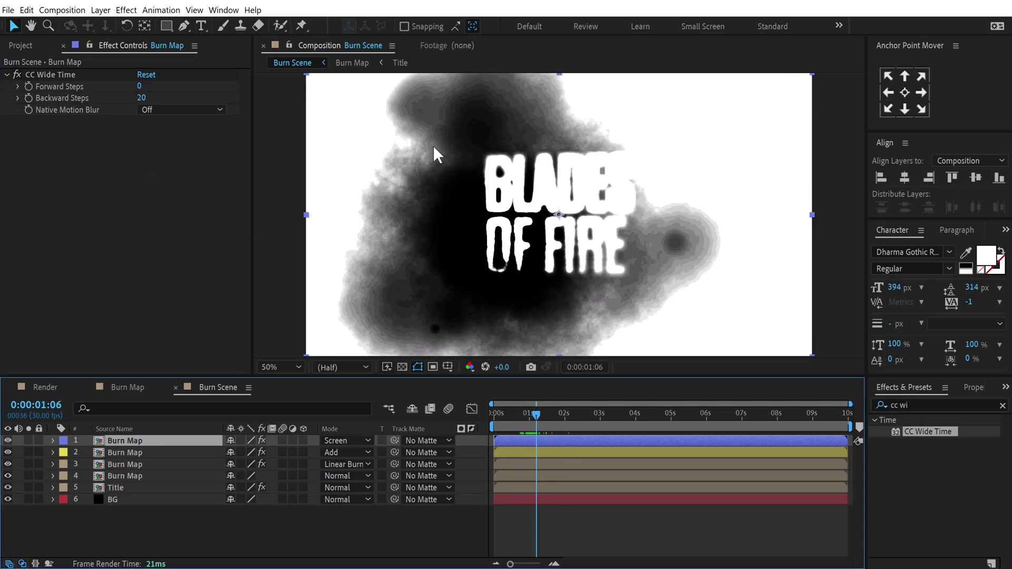
# Apply Set Matte to the blue-labeled Burn Map layer, taking the matte from the Title layer.
pyautogui.click(930, 405)
pyautogui.write('set m')
pyautogui.doubleClick(932, 432)
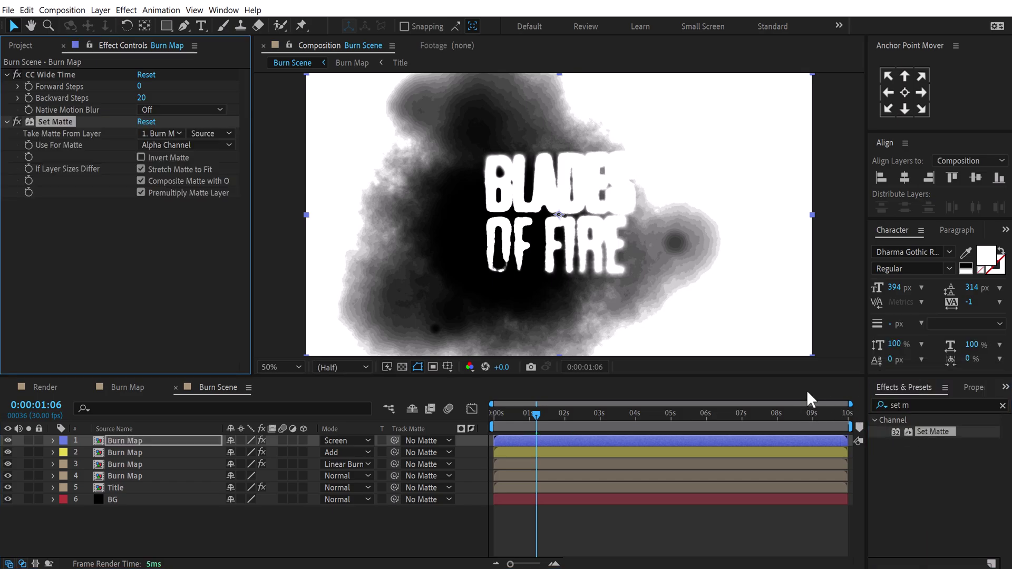
pyautogui.click(170, 131)
pyautogui.click(176, 212)
# Duplicate the Set Matte effect and make the copy use the inverted Luminance of the Burn Map on layer 4.
pyautogui.click(62, 121)
pyautogui.hotkey('ctrl', 'd')
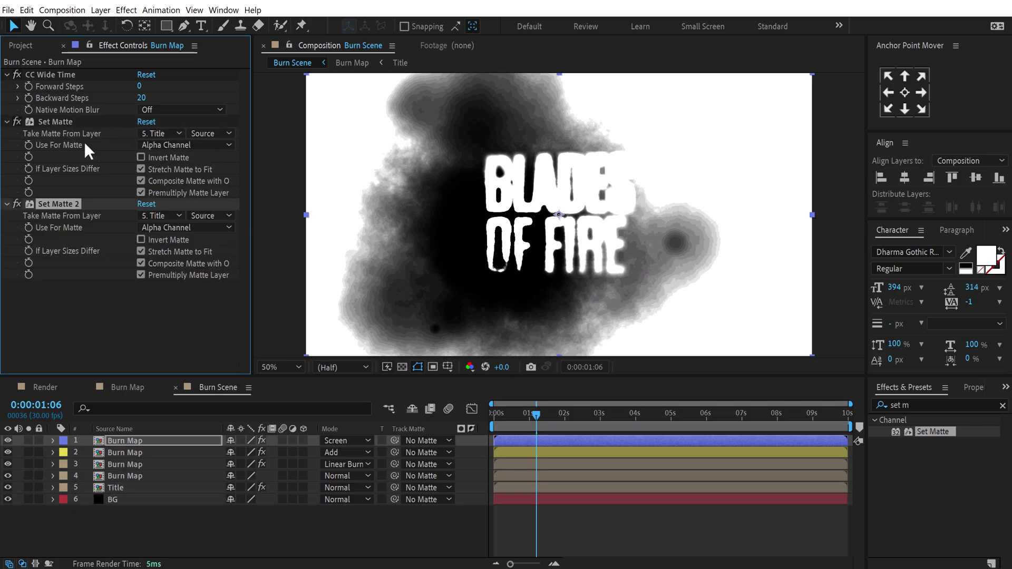
pyautogui.click(165, 215)
pyautogui.click(177, 278)
pyautogui.click(182, 227)
pyautogui.click(175, 289)
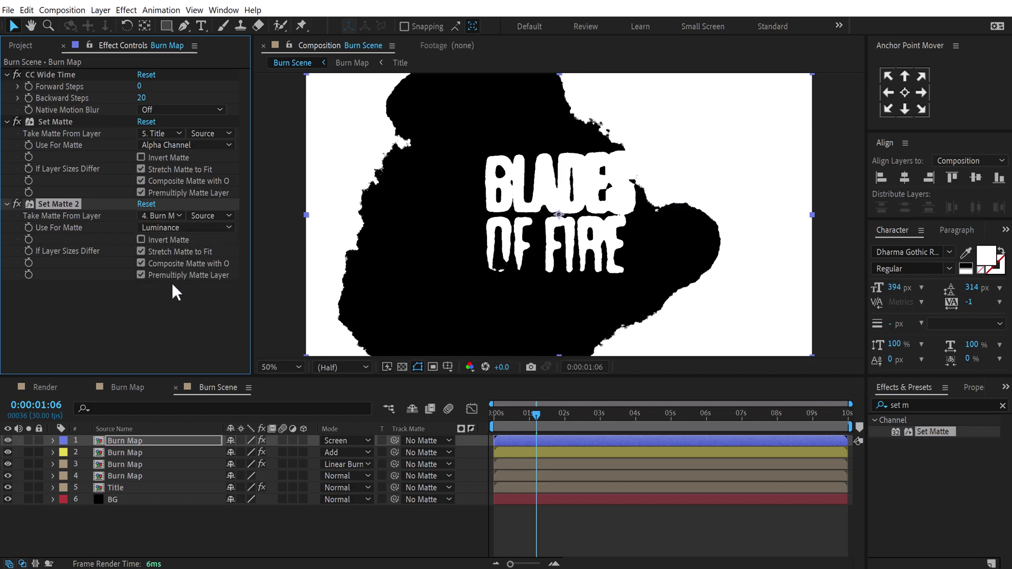
pyautogui.click(141, 239)
# Apply Fast Box Blur to the blue-labeled Burn Map layer with a Blur Radius of 10.
pyautogui.scroll(2, 414, 170)
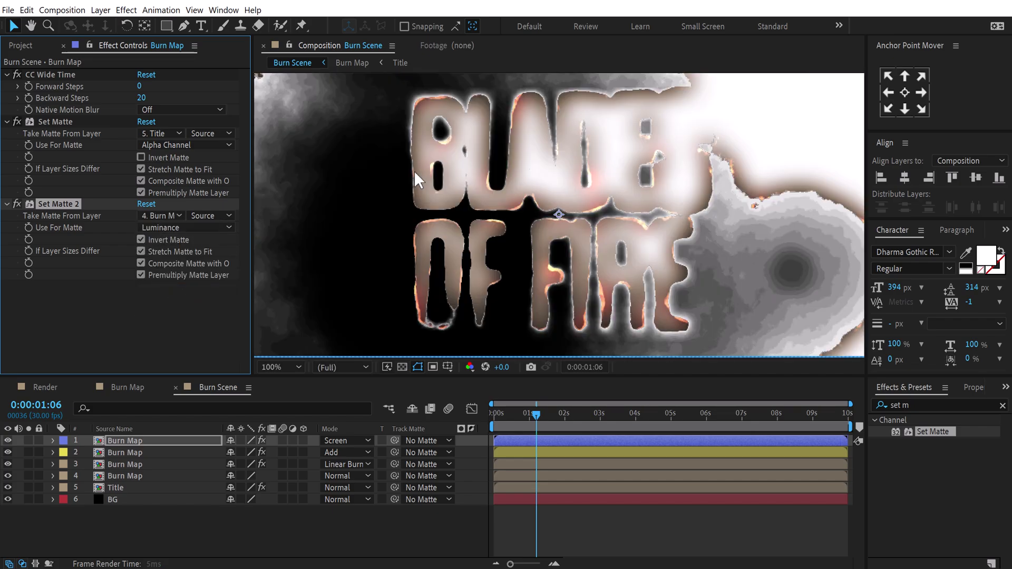
pyautogui.moveTo(438, 185); pyautogui.dragTo(504, 242)
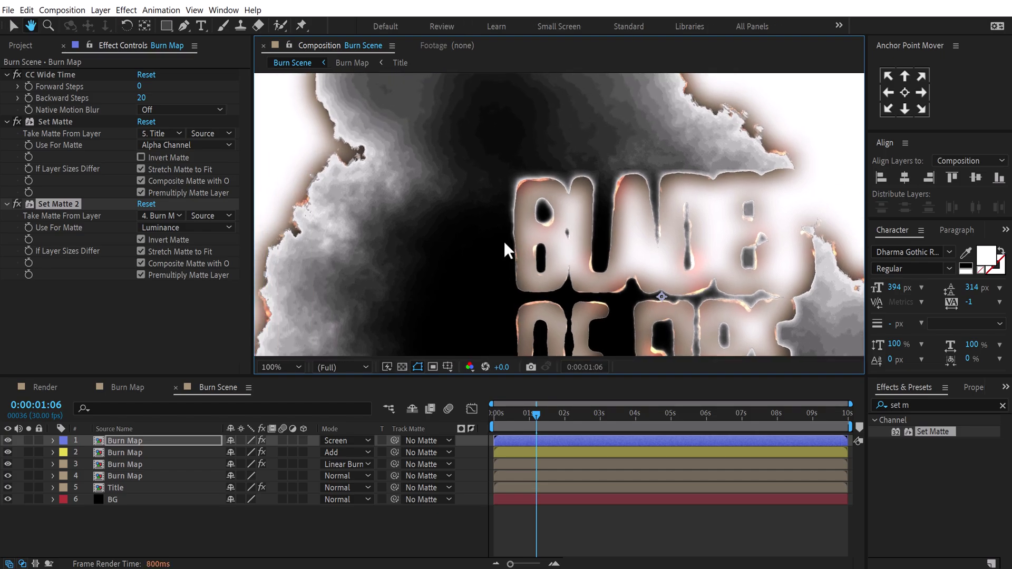
pyautogui.click(927, 405)
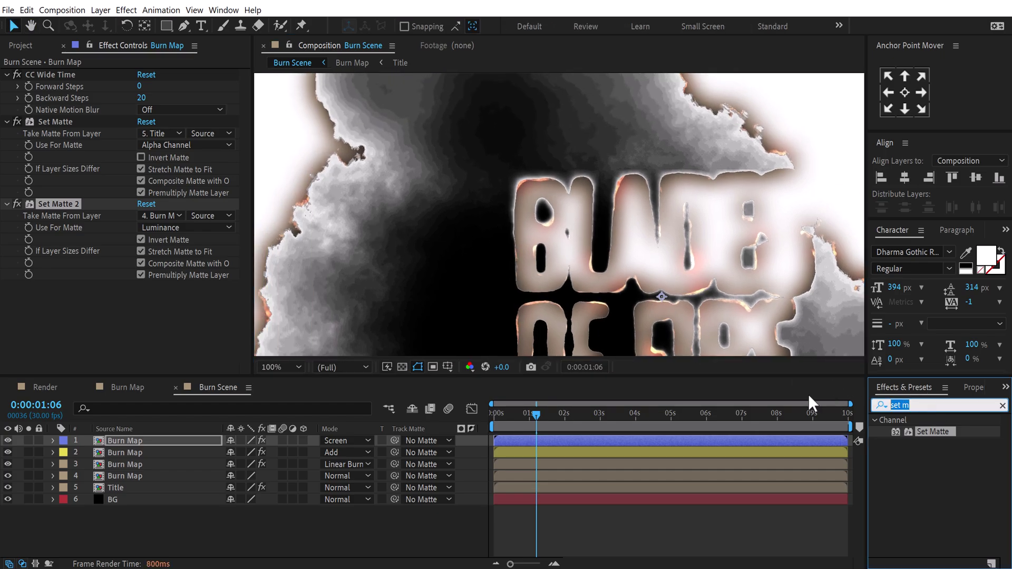
pyautogui.write('fast')
pyautogui.doubleClick(944, 491)
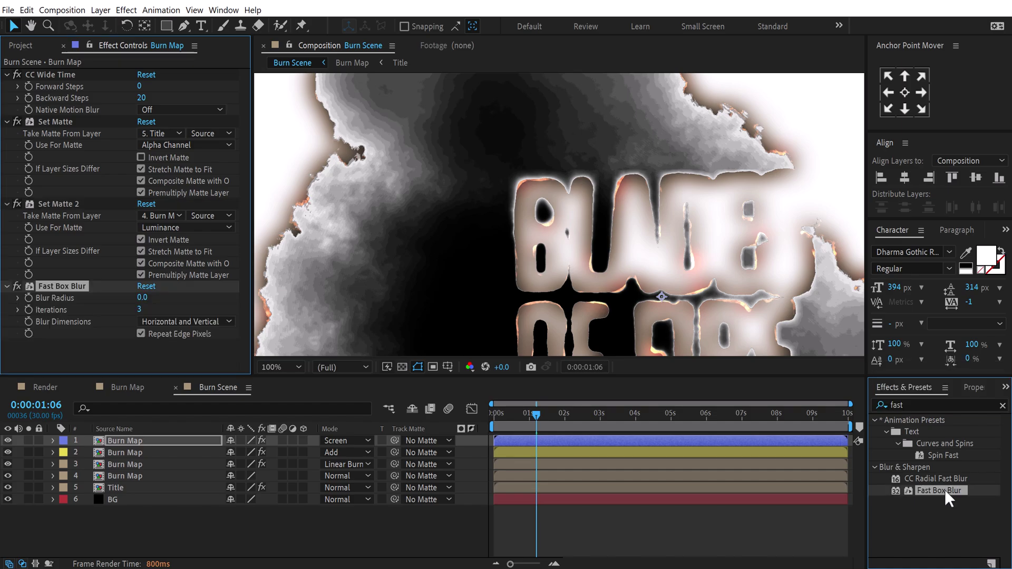
pyautogui.click(142, 298)
pyautogui.write('10')
pyautogui.press('Return')
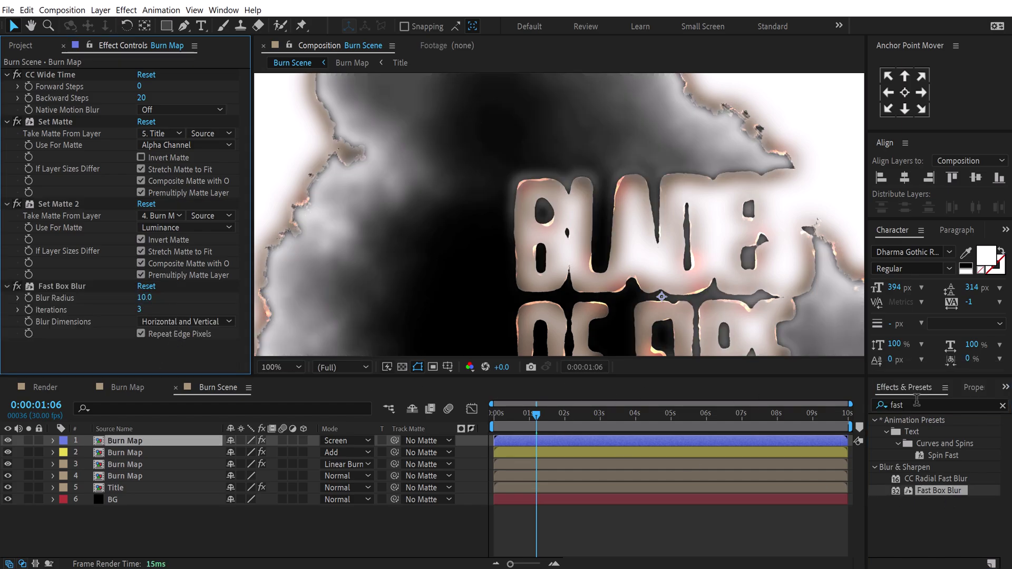
# Apply Solid Composite to the blue-labeled Burn Map layer and set its color to black (000000).
pyautogui.click(917, 401)
pyautogui.write('soli')
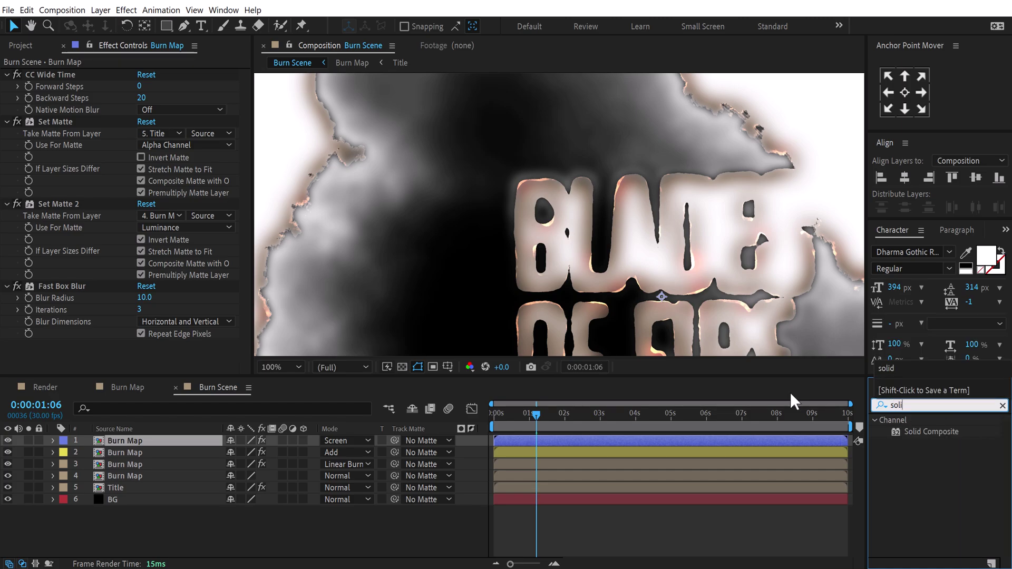
pyautogui.doubleClick(910, 431)
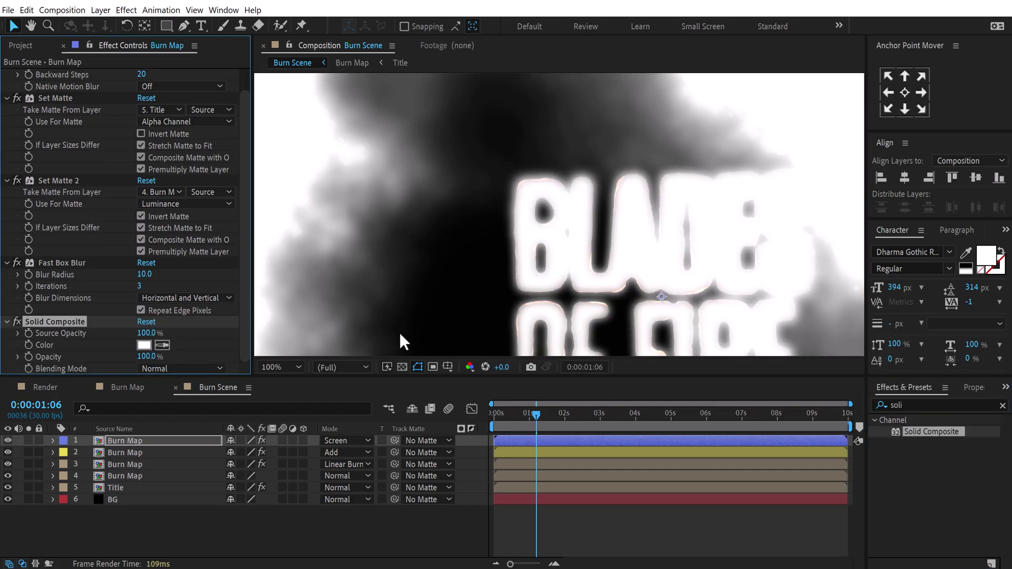
pyautogui.click(144, 345)
pyautogui.click(161, 406)
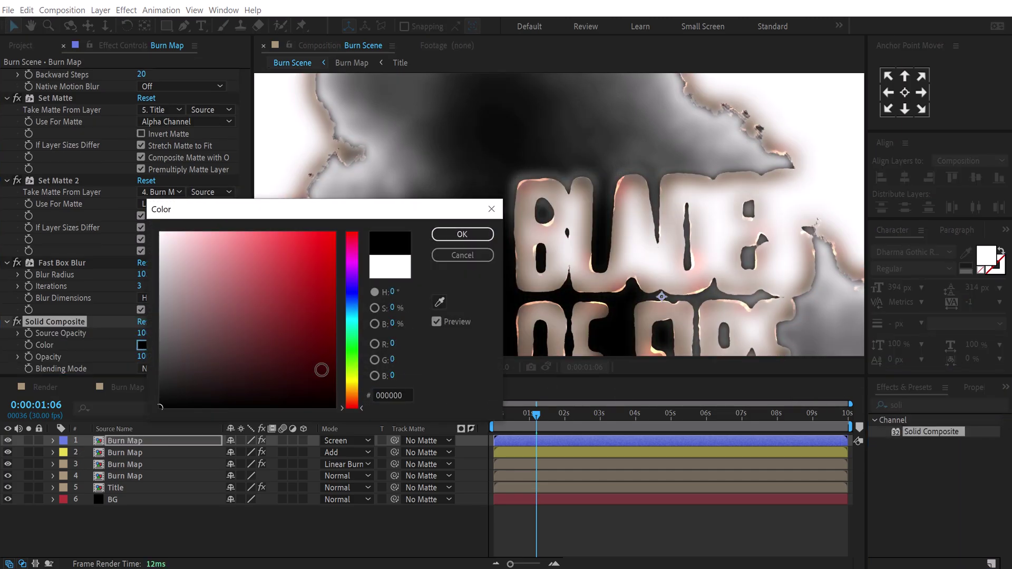
pyautogui.click(462, 234)
# Apply Fractal Noise to the blue-labeled layer with its Blending Mode set to Multiply, then preview the burn at about 1:08.
pyautogui.doubleClick(908, 405)
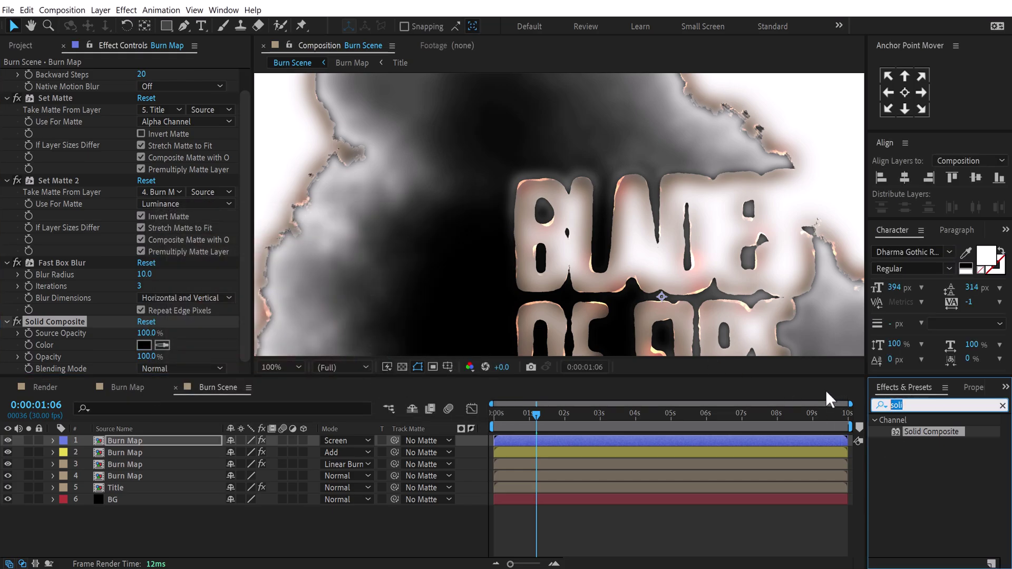
pyautogui.write('fracta')
pyautogui.doubleClick(932, 478)
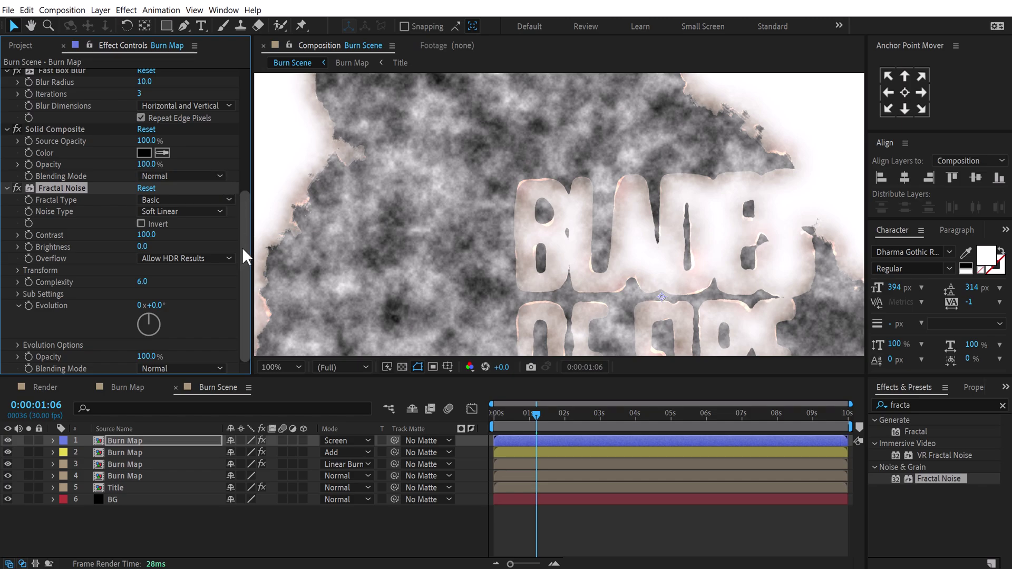
pyautogui.click(167, 369)
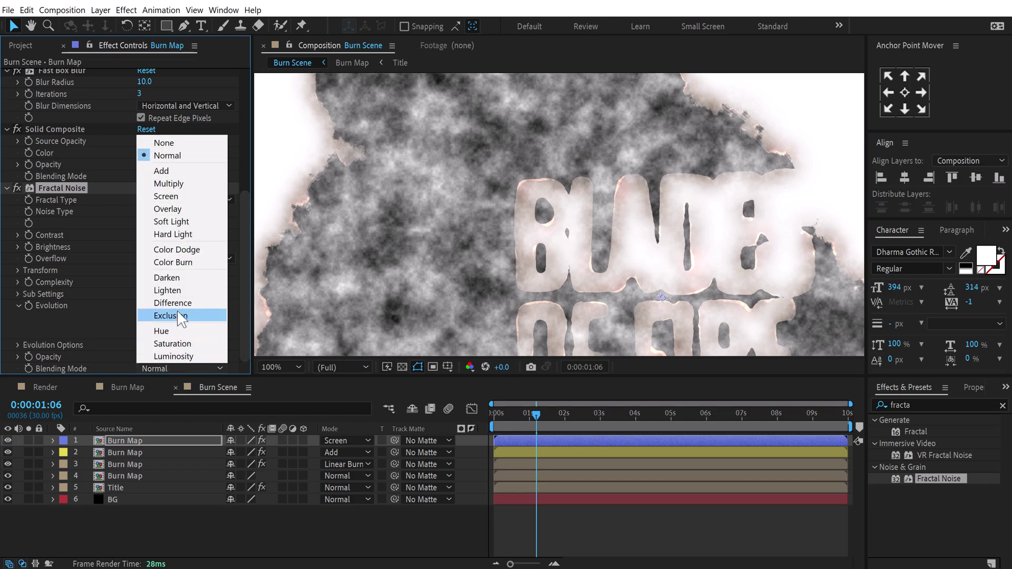
pyautogui.click(174, 184)
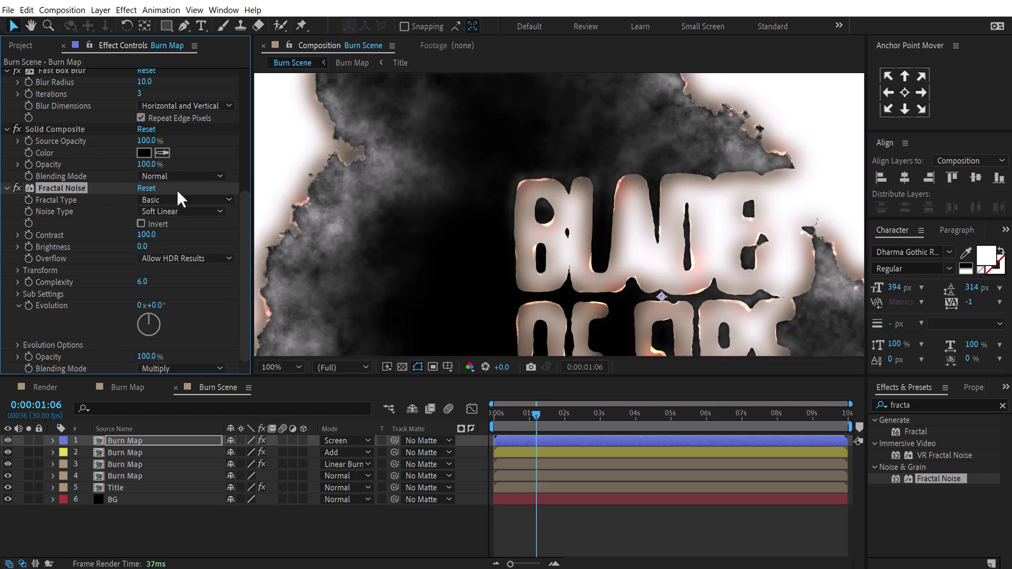
pyautogui.scroll(-2, 458, 198)
pyautogui.moveTo(540, 415)
pyautogui.mouseDown()
pyautogui.moveTo(601, 415)
pyautogui.moveTo(531, 412)
pyautogui.moveTo(557, 413)
pyautogui.moveTo(539, 413)
pyautogui.mouseUp()
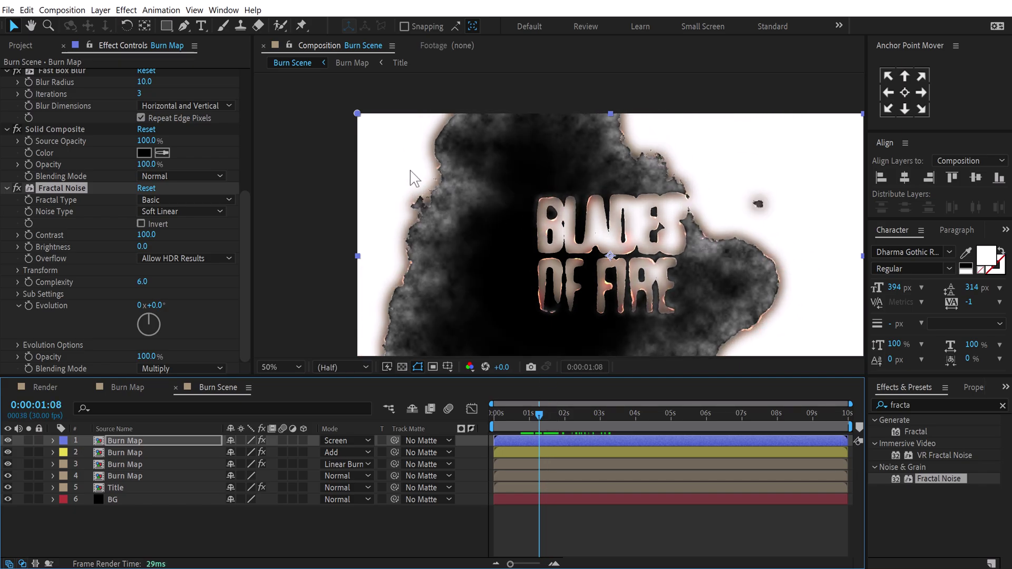
# Apply Turbulent Displace to the blue-labeled Burn Map layer and set its Size to 30.
pyautogui.click(246, 237)
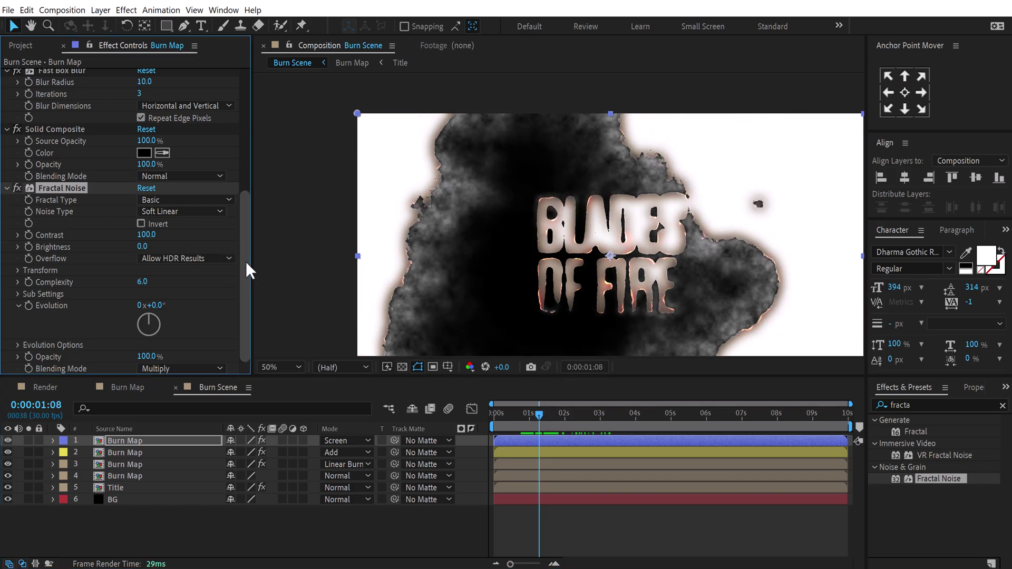
pyautogui.click(158, 441)
pyautogui.click(920, 405)
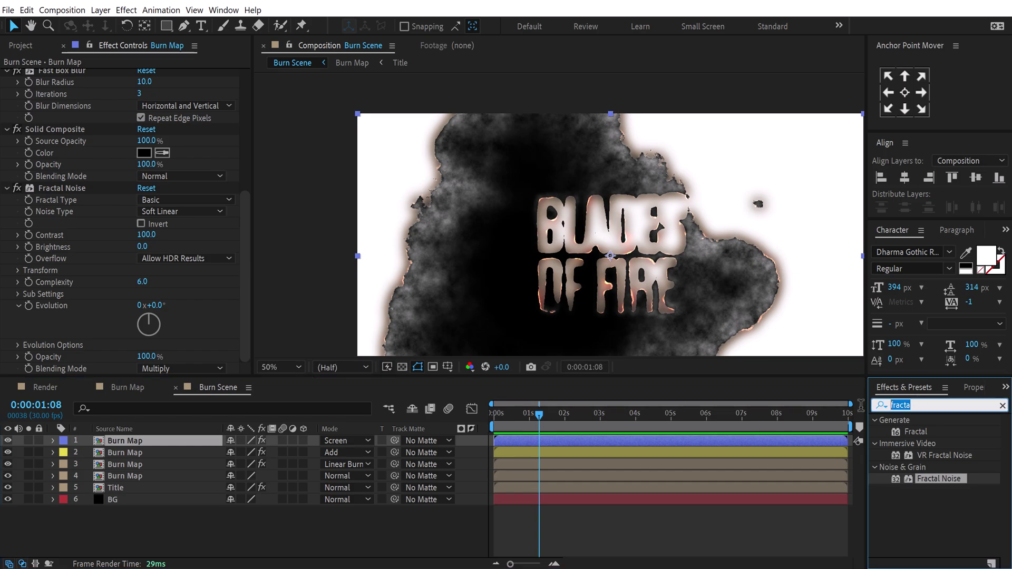
pyautogui.write('turbu')
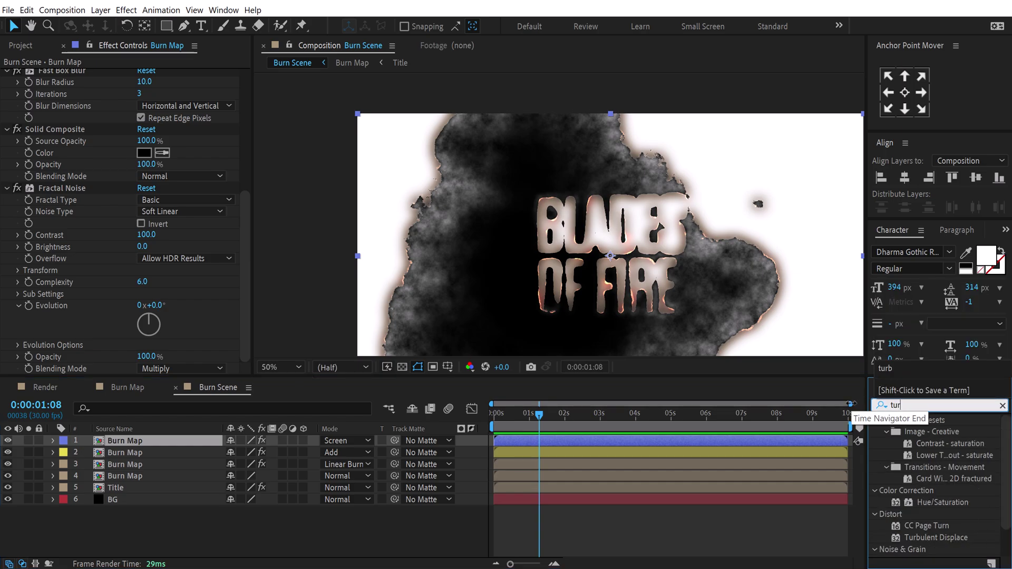
pyautogui.click(881, 406)
pyautogui.doubleClick(919, 432)
pyautogui.click(146, 258)
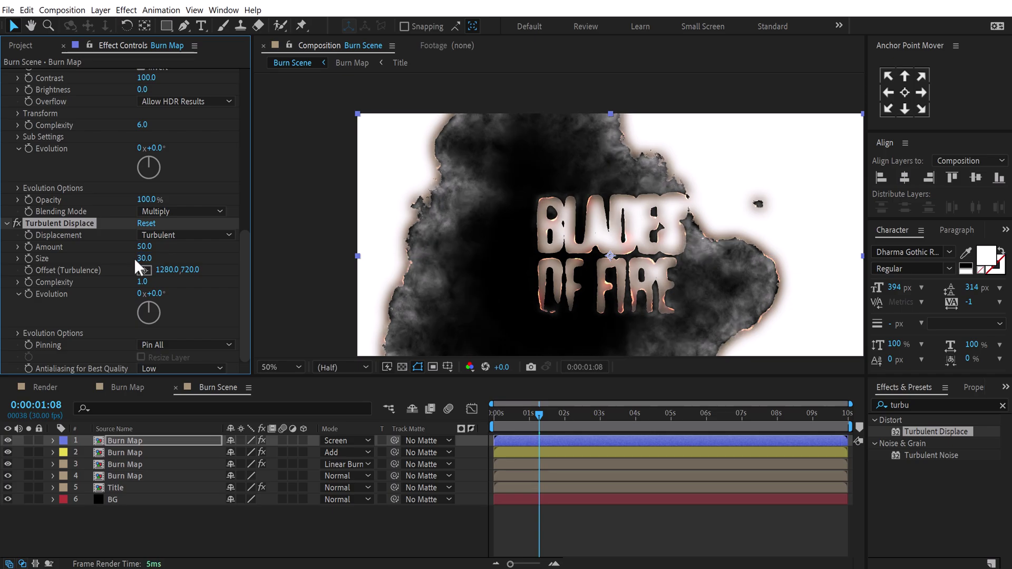
# Set the blue-labeled Burn Map layer's Turbulent Displace Displacement to Twist and lower the layer's Opacity to 50%.
pyautogui.press('Return')
pyautogui.click(161, 236)
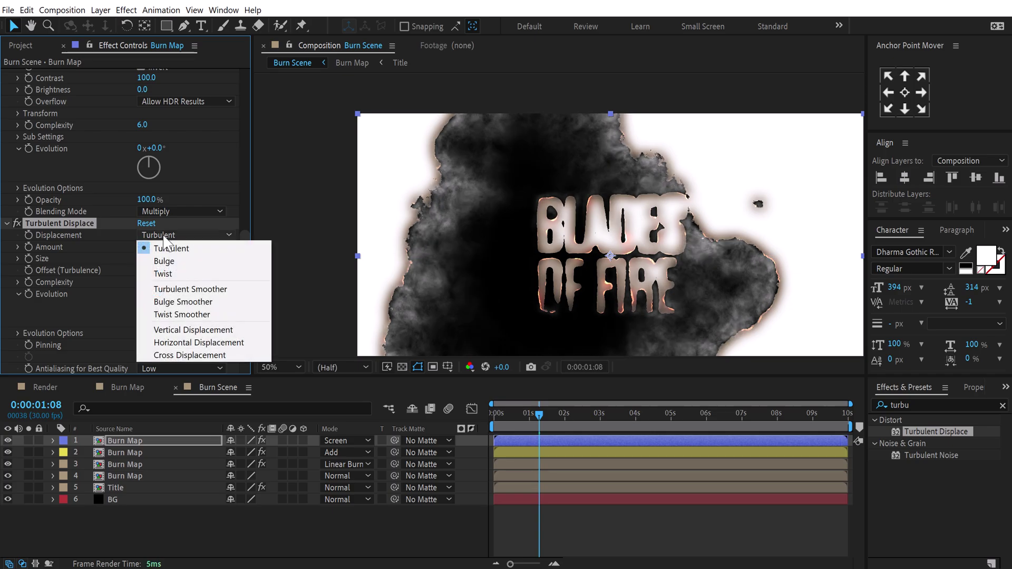
pyautogui.click(175, 272)
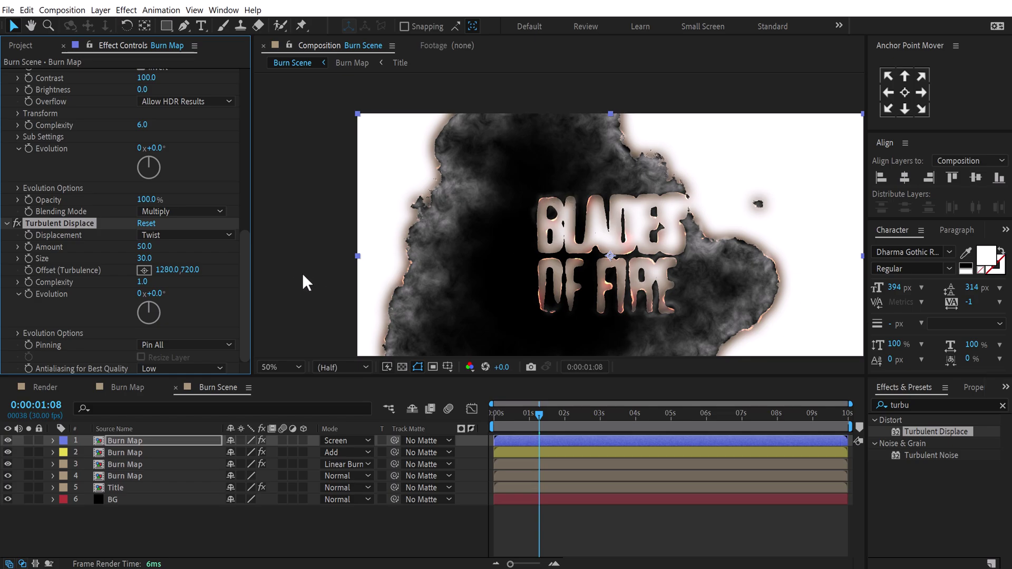
pyautogui.click(140, 442)
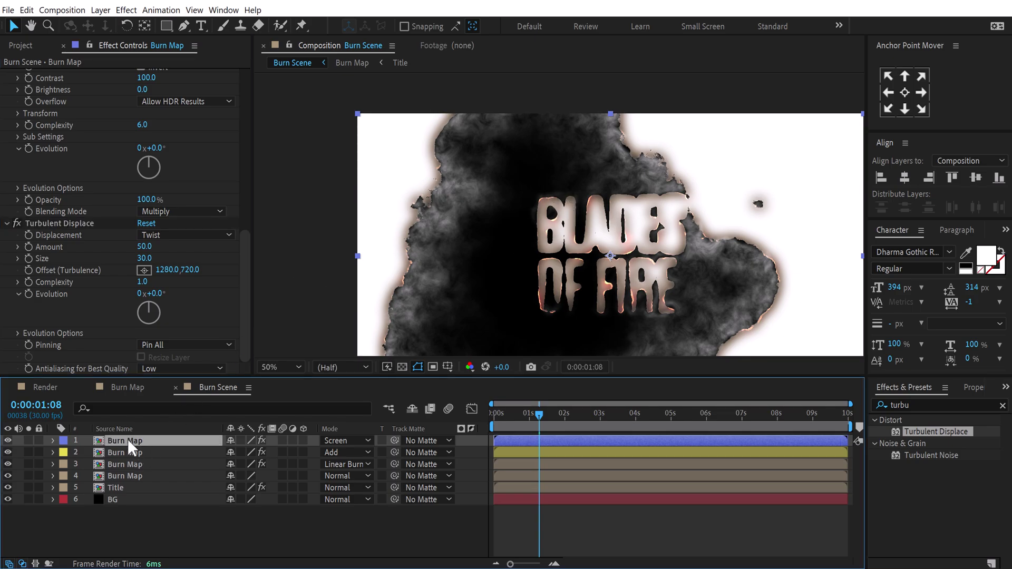
pyautogui.press('t')
pyautogui.click(236, 452)
pyautogui.write('50')
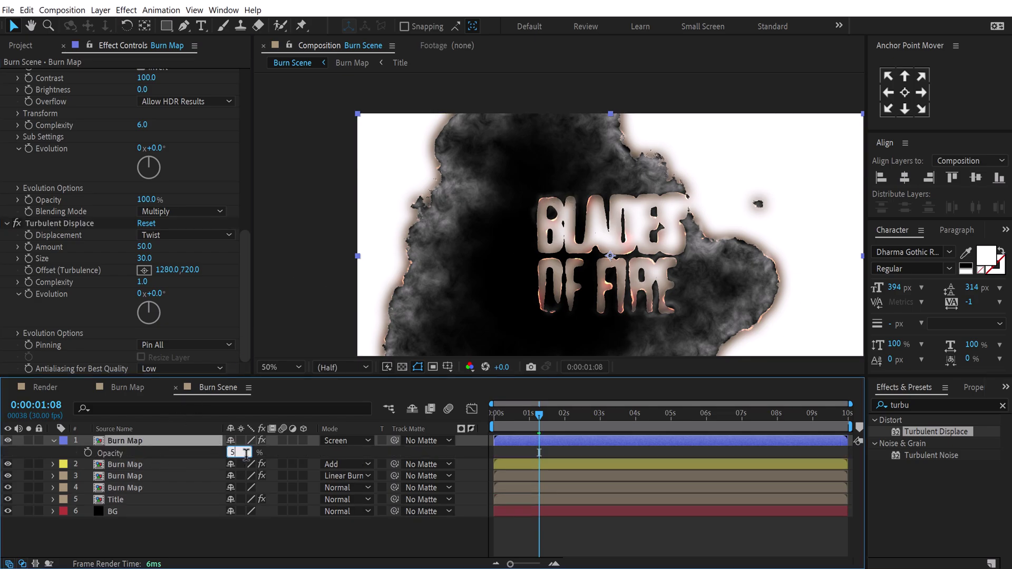
pyautogui.press('Return')
# Scrub the timeline to examine the smoke around the burning title between about 1 and 3 seconds.
pyautogui.moveTo(638, 258); pyautogui.dragTo(606, 218)
pyautogui.press('pagedown')
pyautogui.press('pagedown')
pyautogui.moveTo(546, 416)
pyautogui.mouseDown()
pyautogui.moveTo(577, 416)
pyautogui.moveTo(527, 416)
pyautogui.mouseUp()
pyautogui.moveTo(555, 417); pyautogui.dragTo(594, 416)
pyautogui.press('.')
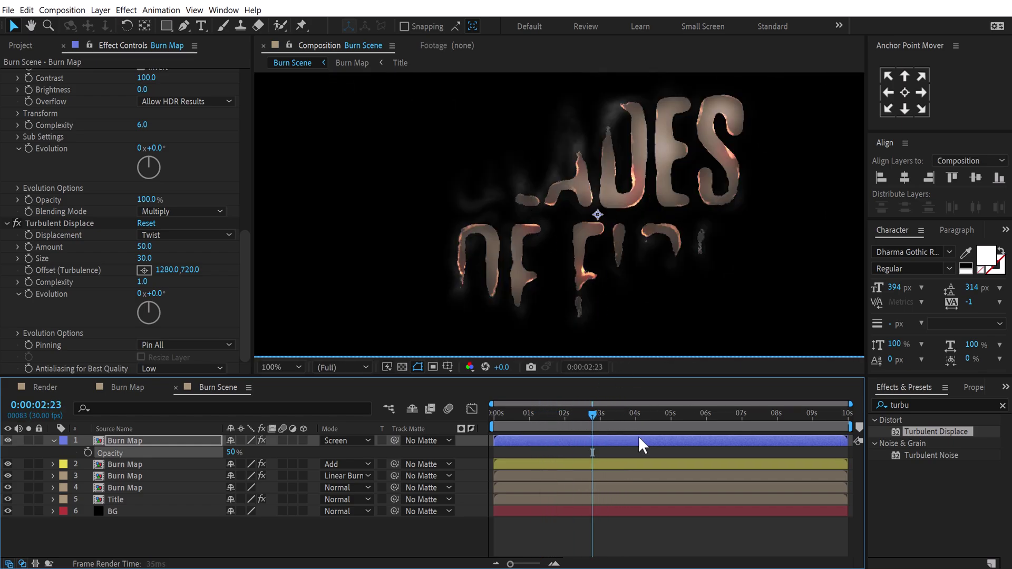
pyautogui.click(569, 413)
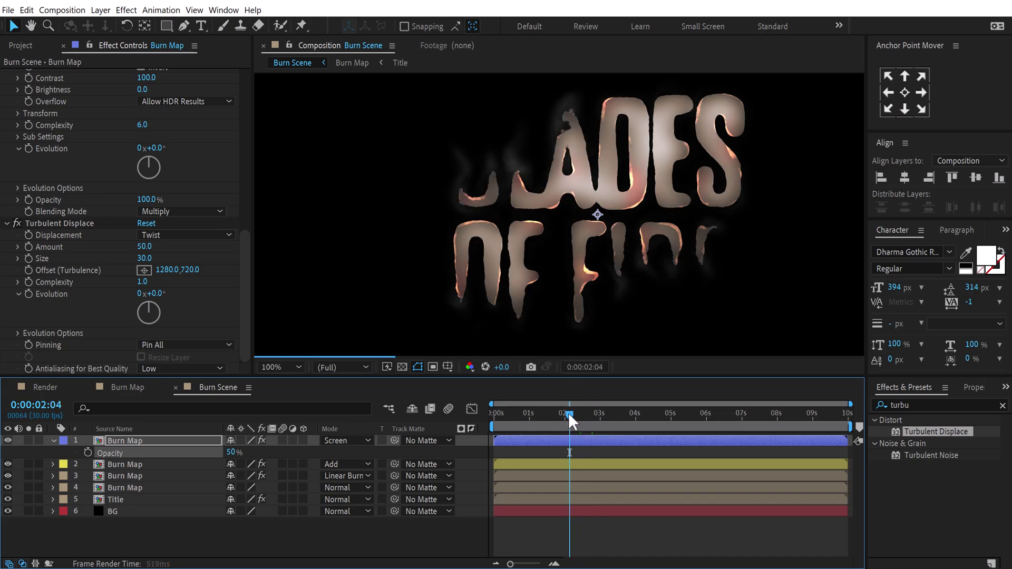
pyautogui.moveTo(568, 412); pyautogui.dragTo(602, 414)
pyautogui.press(',')
pyautogui.click(610, 414)
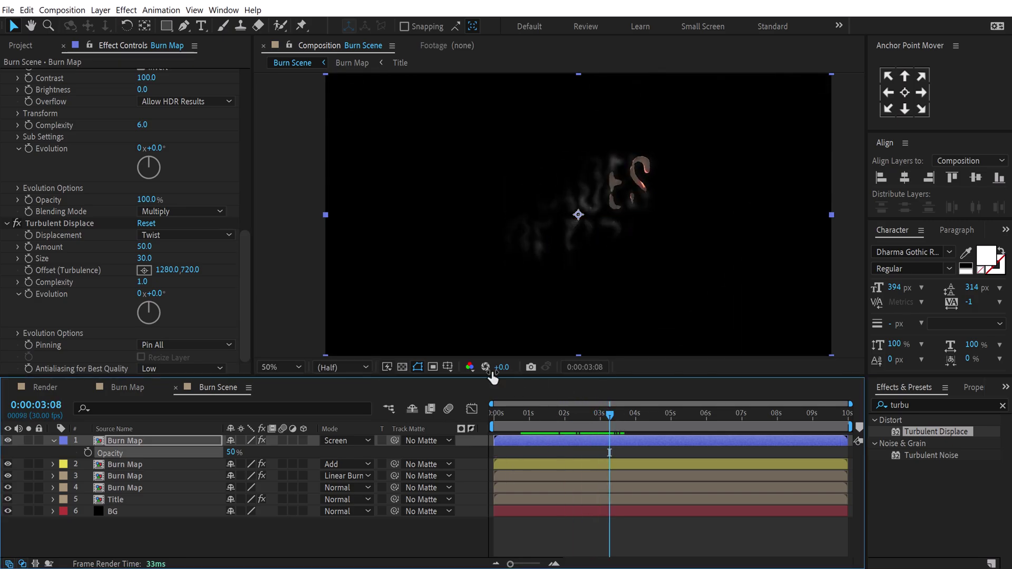
# Duplicate the blue-labeled Burn Map layer and remove both Set Matte effects from the copy, with the playhead at 0:00:02:06.
pyautogui.click(53, 442)
pyautogui.moveTo(608, 414); pyautogui.dragTo(572, 416)
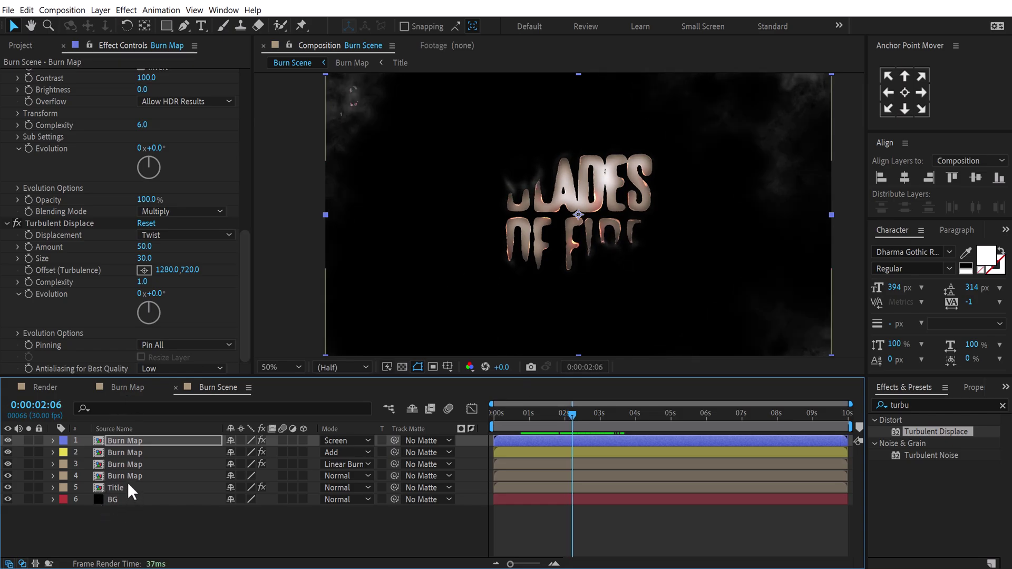
pyautogui.click(144, 442)
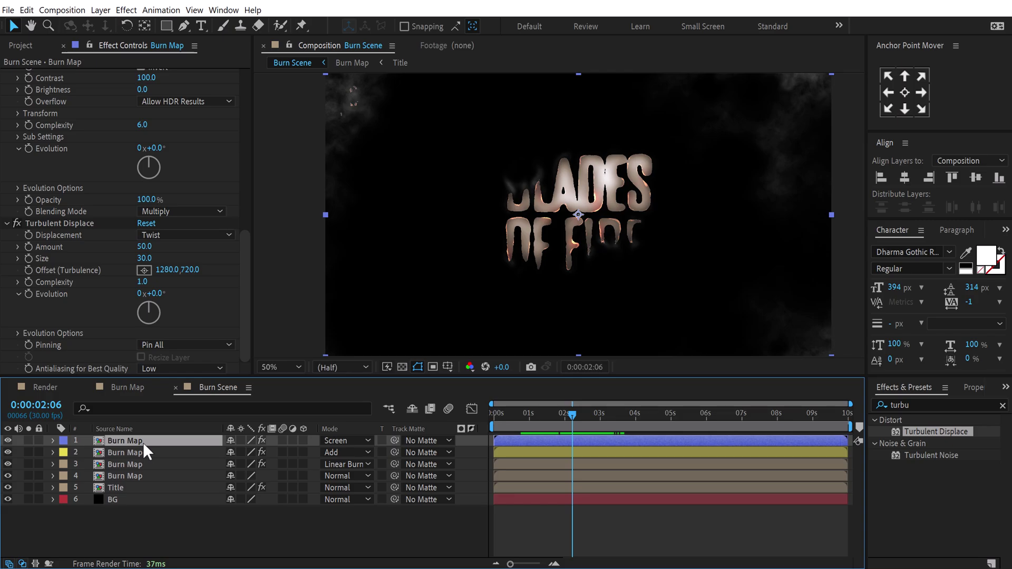
pyautogui.hotkey('ctrl', 'd')
pyautogui.click(58, 121)
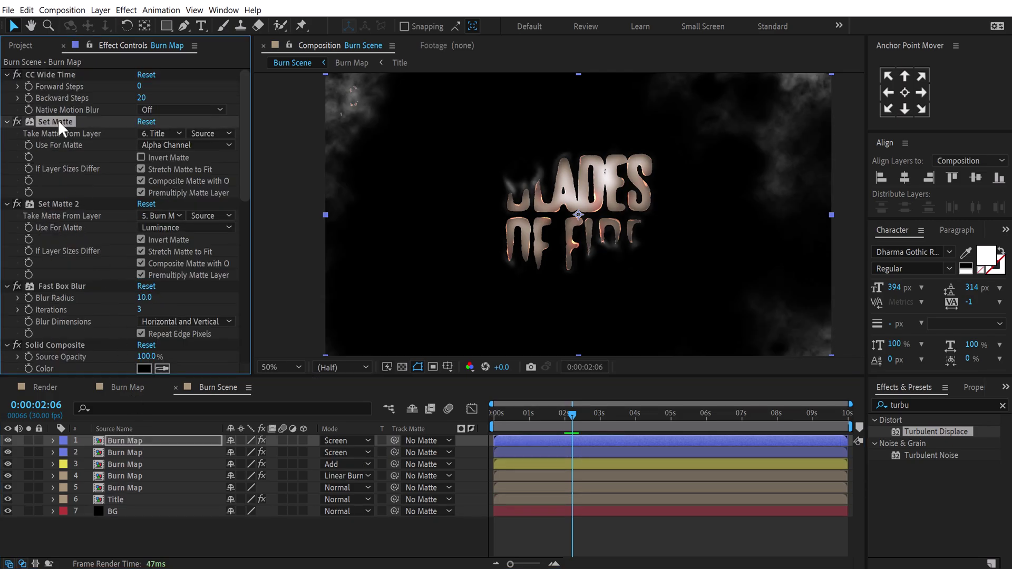
pyautogui.press('Delete')
pyautogui.click(47, 119)
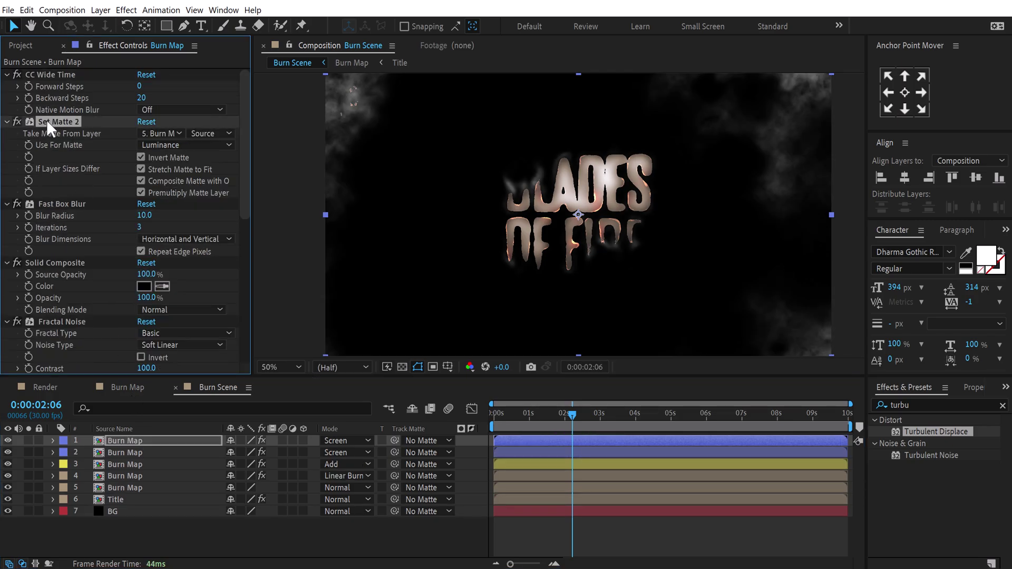
pyautogui.press('Delete')
# Move Solid Composite directly below CC Wide Time on the duplicated layer and set CC Wide Time's Backward Steps to 60.
pyautogui.moveTo(59, 178); pyautogui.dragTo(70, 126)
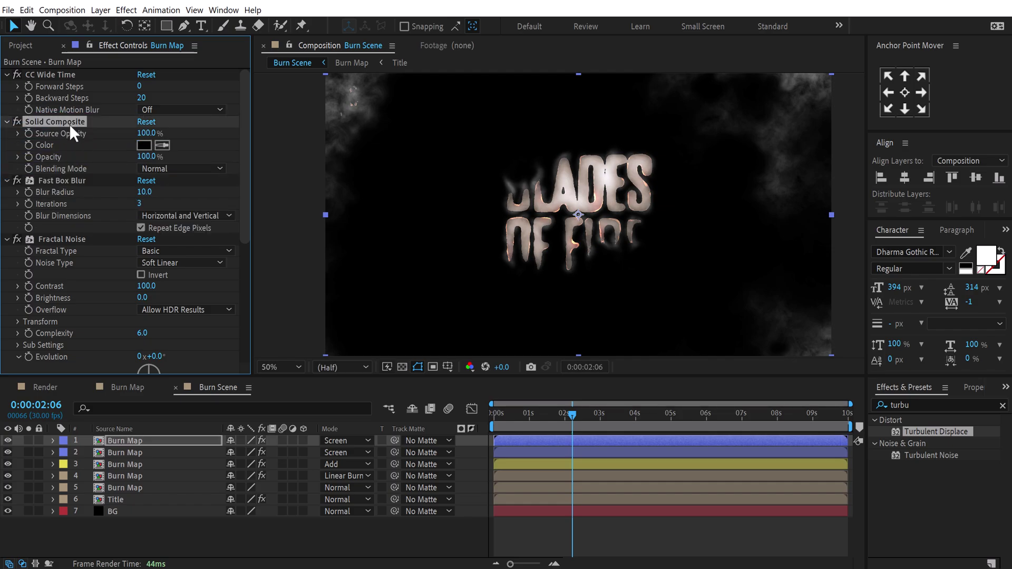
pyautogui.click(141, 98)
pyautogui.write('60')
pyautogui.press('Return')
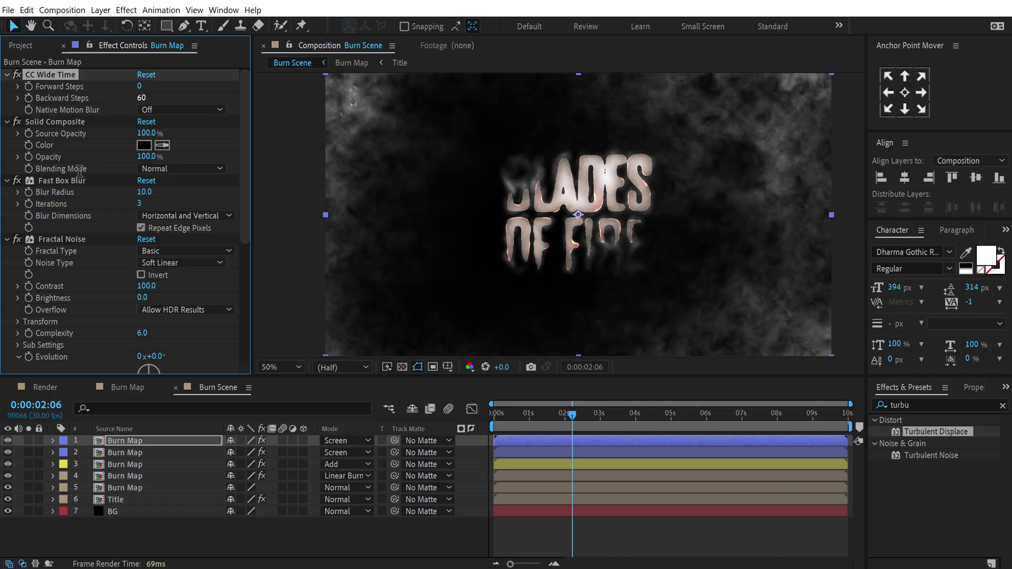
# Remove Fast Box Blur from the duplicated layer and set its Fractal Noise Contrast to 250 and Brightness to -80.
pyautogui.click(72, 180)
pyautogui.press('Delete')
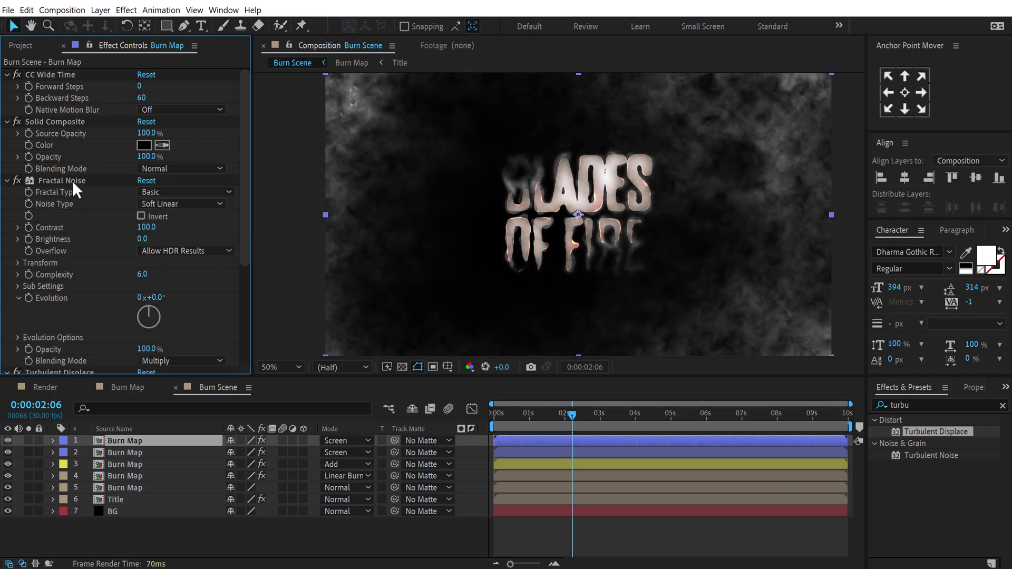
pyautogui.click(70, 180)
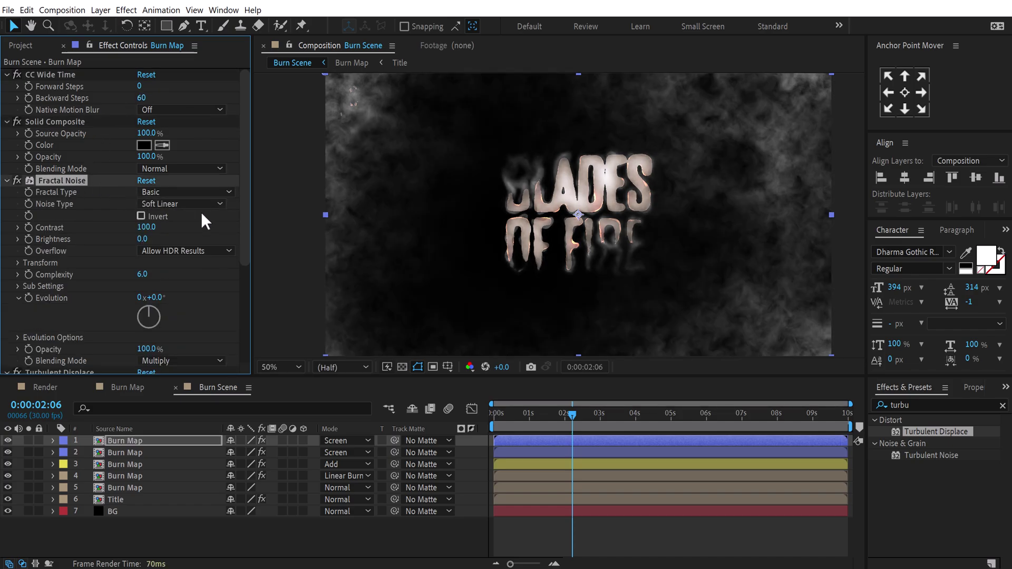
pyautogui.click(147, 227)
pyautogui.write('250')
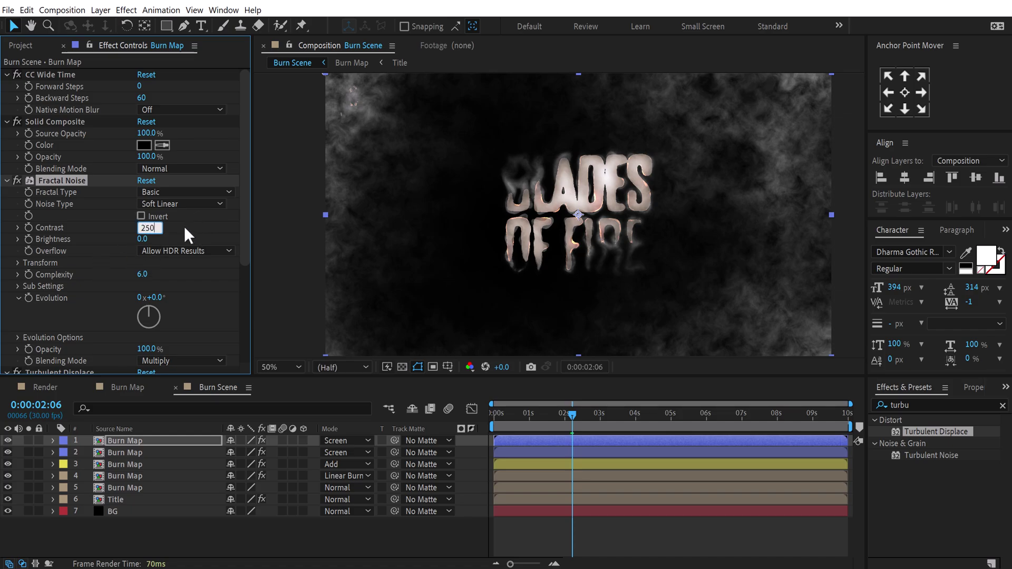
pyautogui.press('Return')
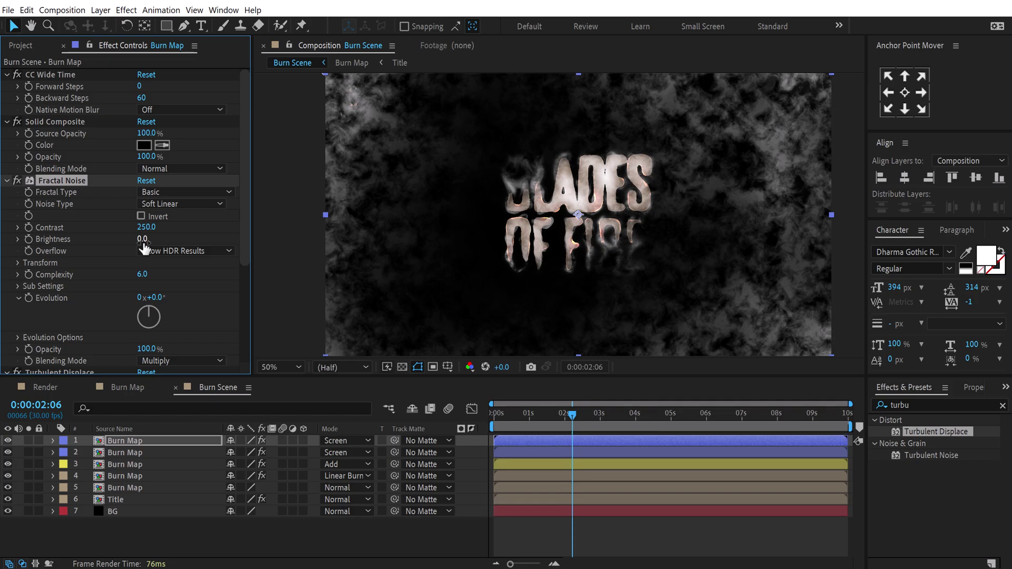
pyautogui.click(142, 240)
pyautogui.write('-80')
pyautogui.press('Return')
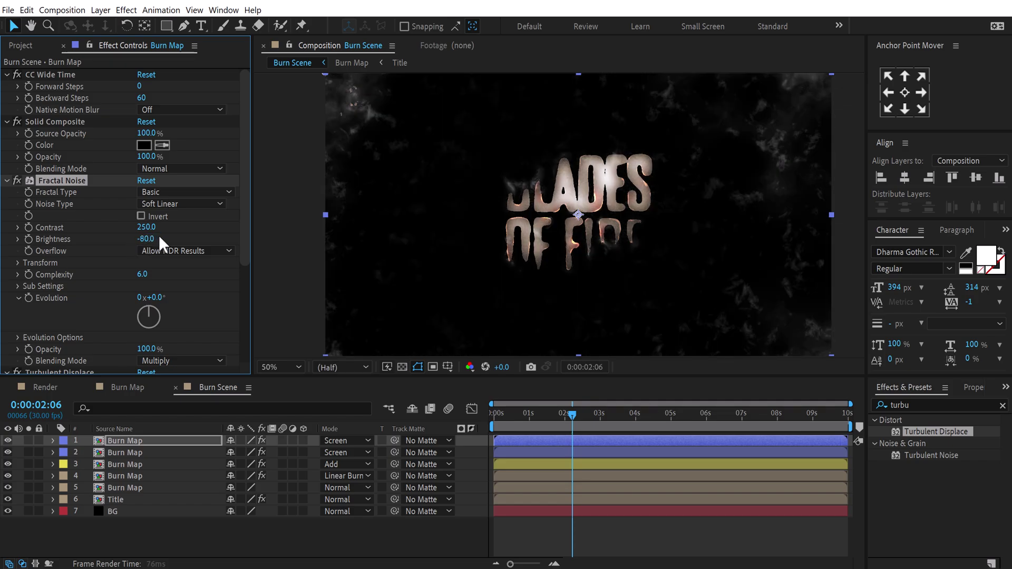
# Animate the duplicated layer's Fractal Noise Evolution with the expression time*50.
pyautogui.keyDown('alt'); pyautogui.click(29, 298); pyautogui.keyUp('alt')
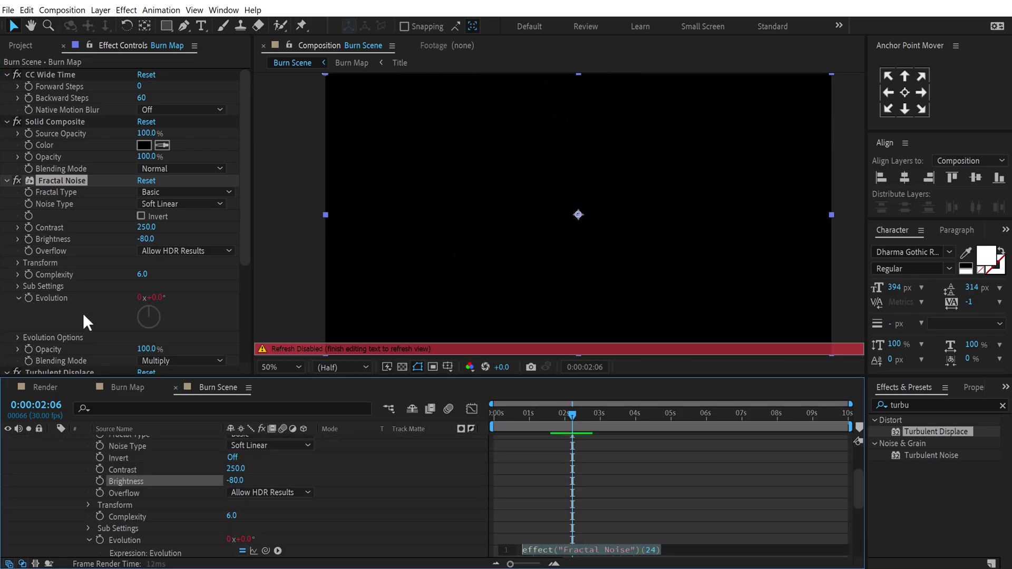
pyautogui.write('time')
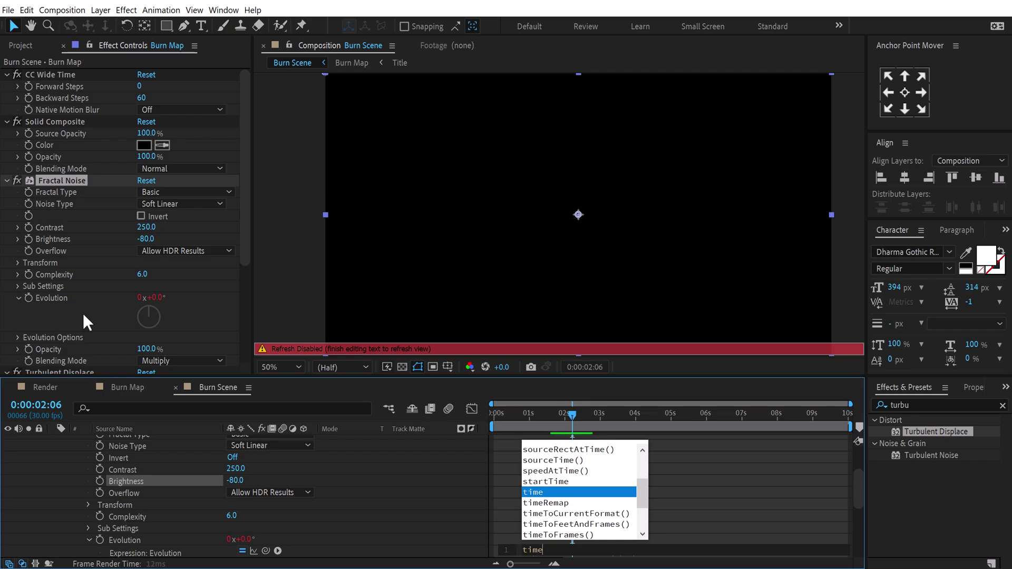
pyautogui.write('*50')
# Apply Set Matte after Turbulent Displace on the top Burn Map layer, taking the matte from 6. Title.
pyautogui.moveTo(241, 226); pyautogui.dragTo(245, 311)
pyautogui.click(884, 409)
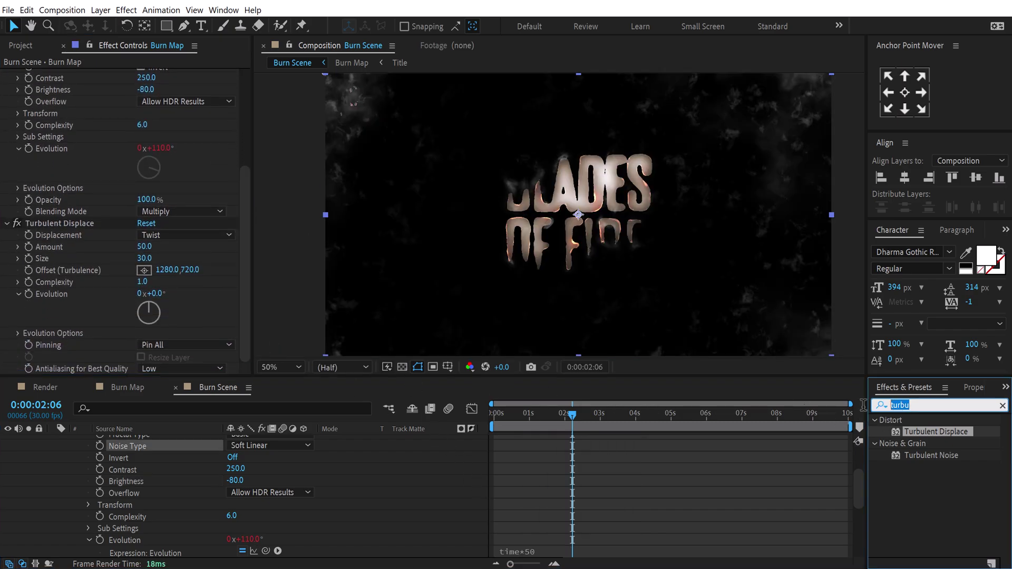
pyautogui.write('set')
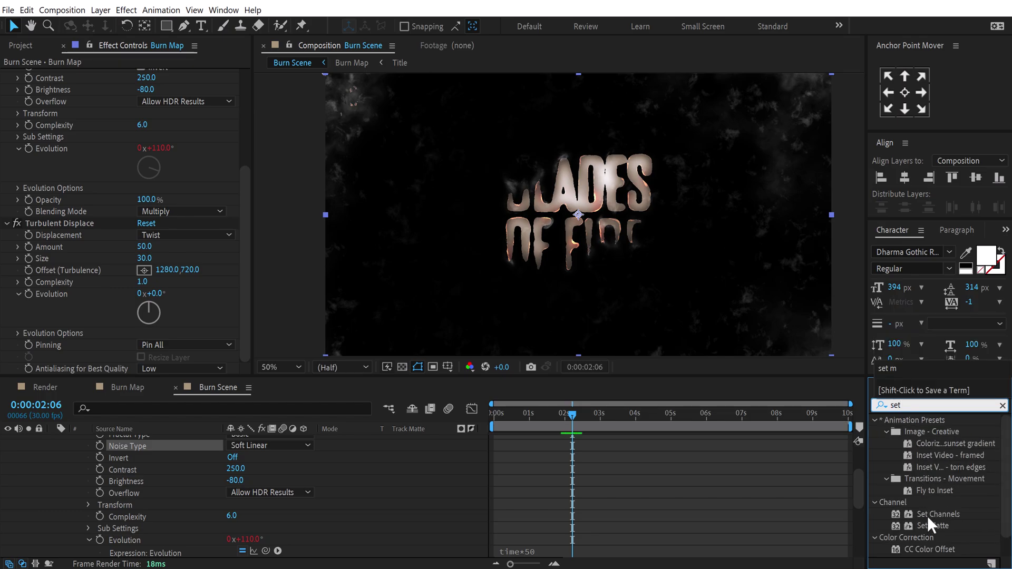
pyautogui.doubleClick(928, 526)
pyautogui.click(159, 310)
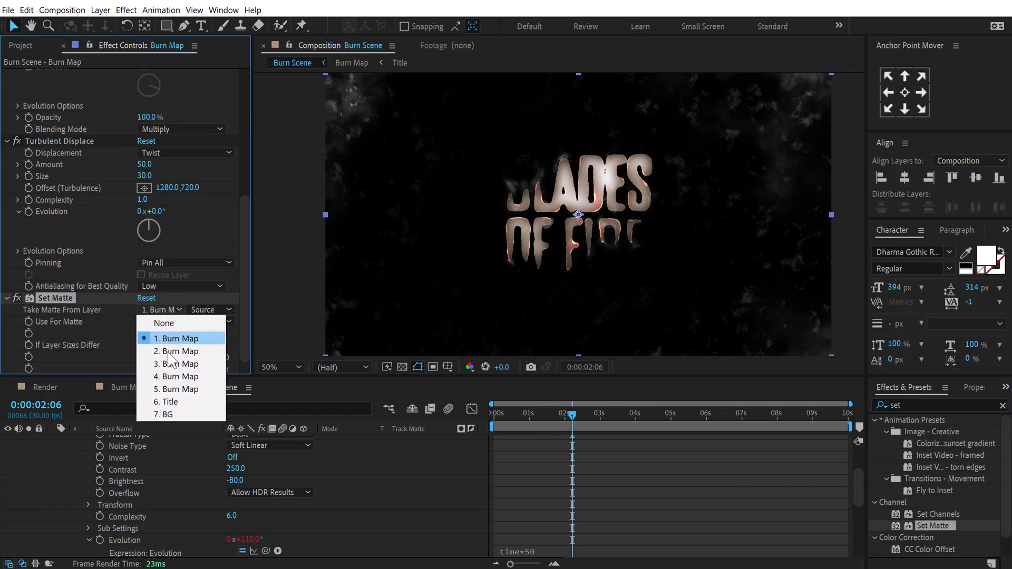
pyautogui.click(170, 402)
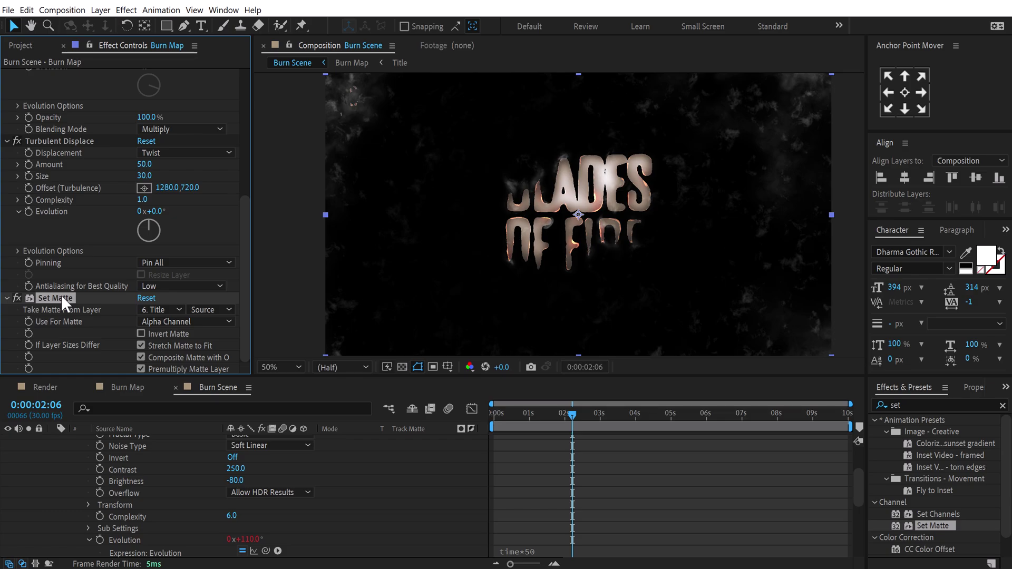
# Duplicate the Set Matte effect, taking its matte from 5. Burn Map with Luminance and Invert Matte enabled.
pyautogui.hotkey('ctrl', 'd')
pyautogui.click(154, 310)
pyautogui.click(171, 391)
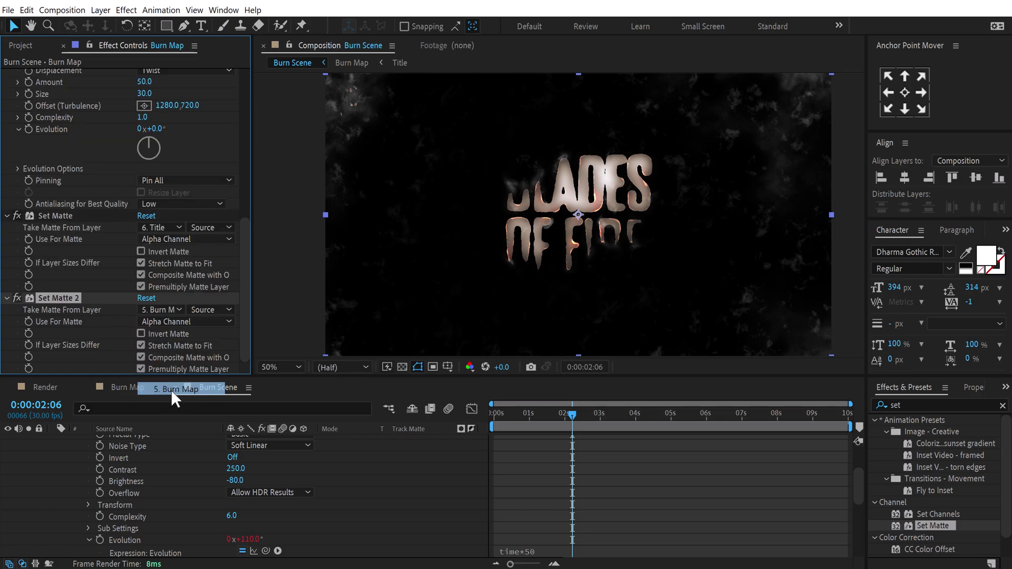
pyautogui.click(166, 320)
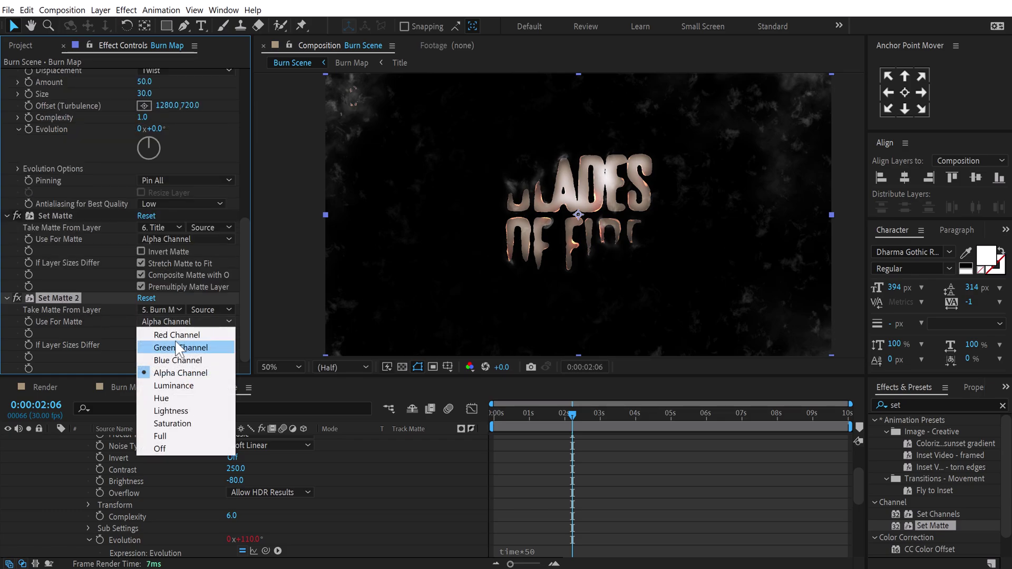
pyautogui.click(175, 386)
pyautogui.click(140, 334)
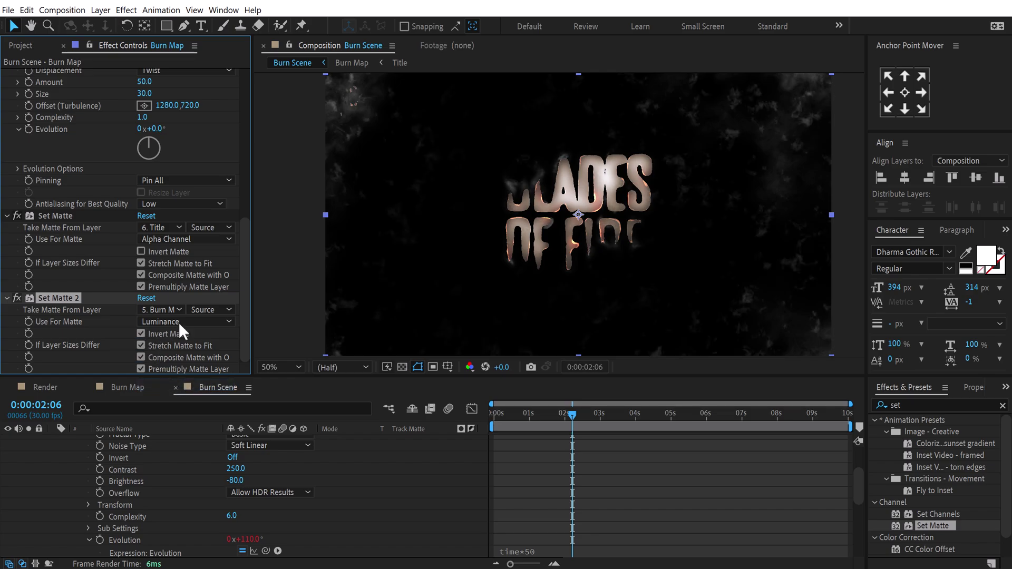
# Copy the Tritone and Glow effects from the yellow-labeled Burn Map layer onto the top blue-labeled Burn Map layer.
pyautogui.scroll(3, 46, 466)
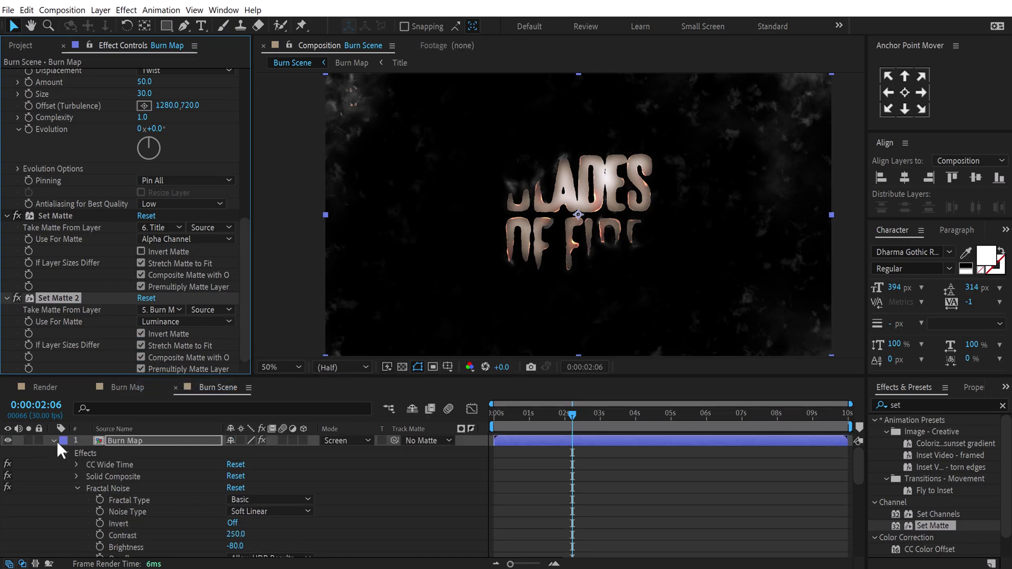
pyautogui.click(52, 441)
pyautogui.click(107, 454)
pyautogui.click(115, 463)
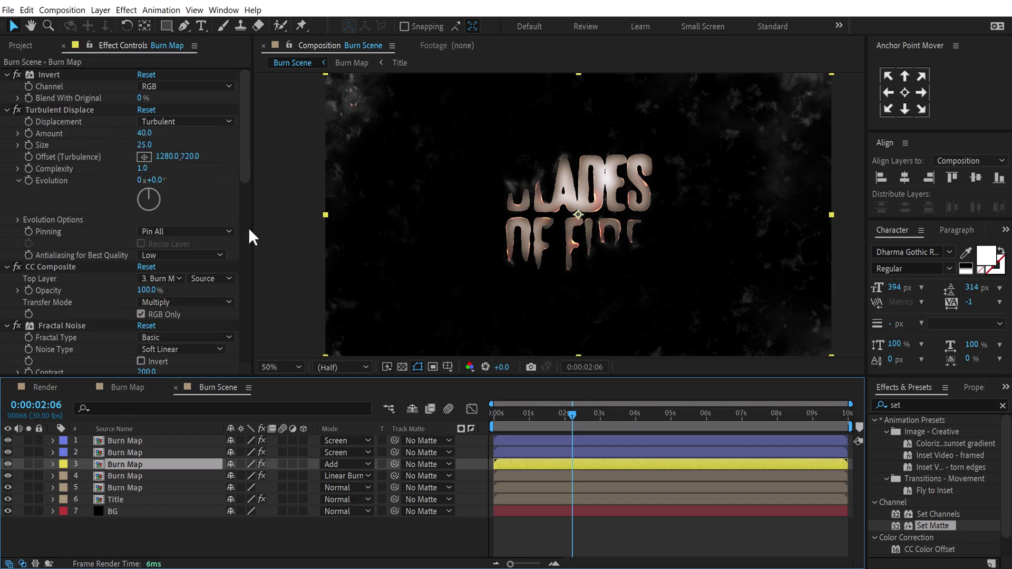
pyautogui.moveTo(246, 166); pyautogui.dragTo(252, 289)
pyautogui.click(55, 185)
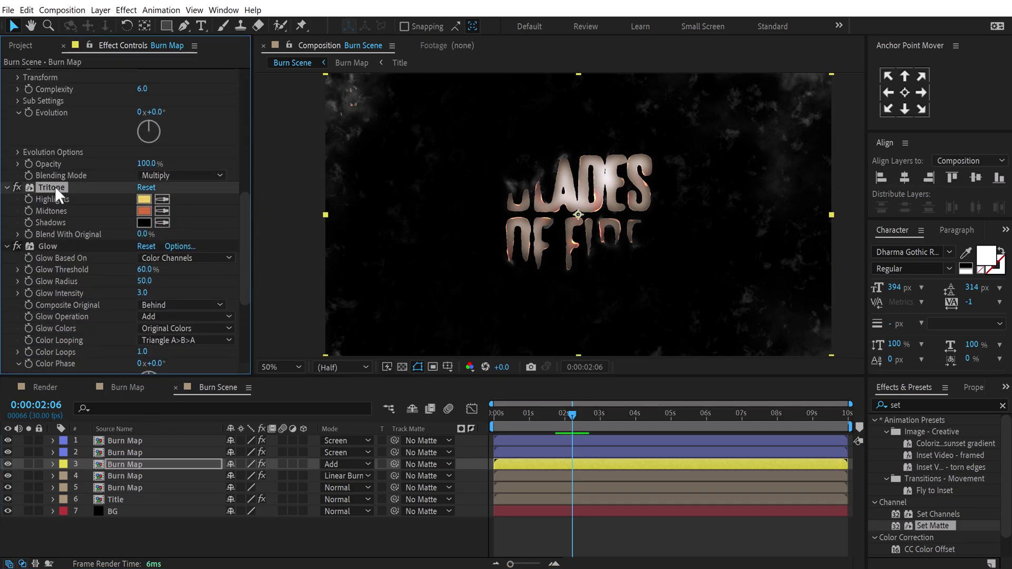
pyautogui.keyDown('ctrl'); pyautogui.click(46, 247); pyautogui.keyUp('ctrl')
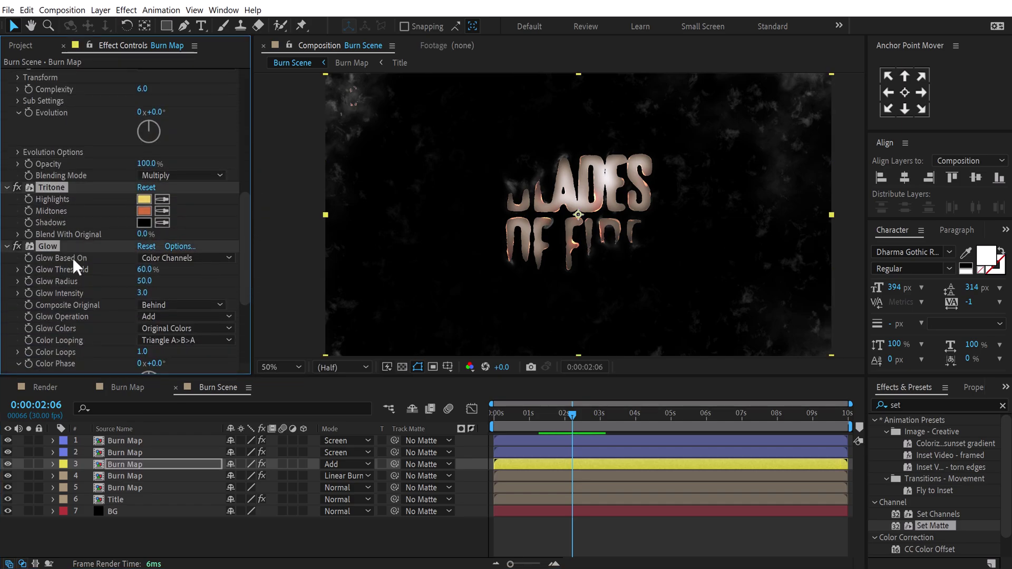
pyautogui.click(134, 442)
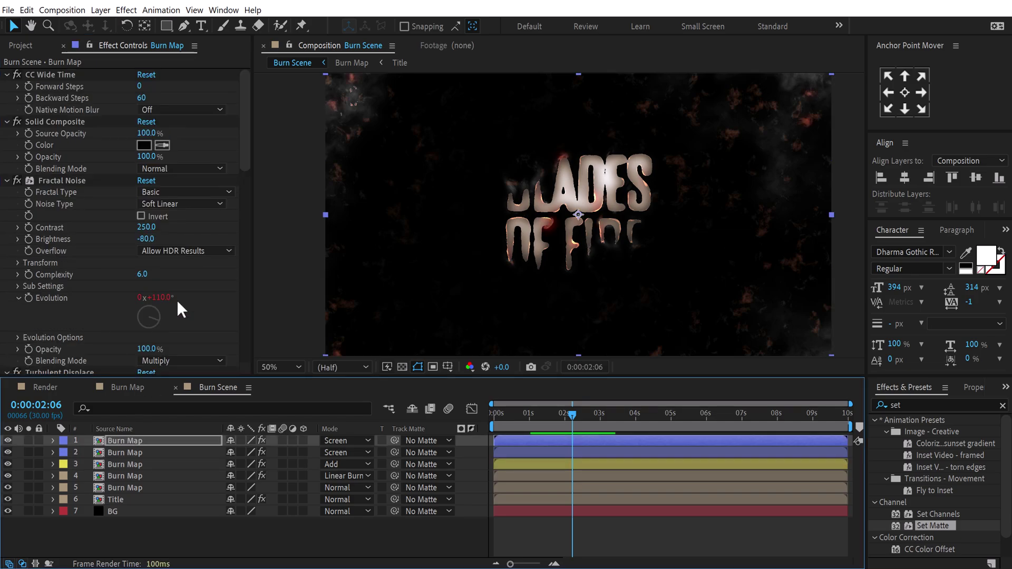
# Shift the Tritone Midtones color on the top Burn Map layer to a yellower orange.
pyautogui.moveTo(246, 164); pyautogui.dragTo(250, 288)
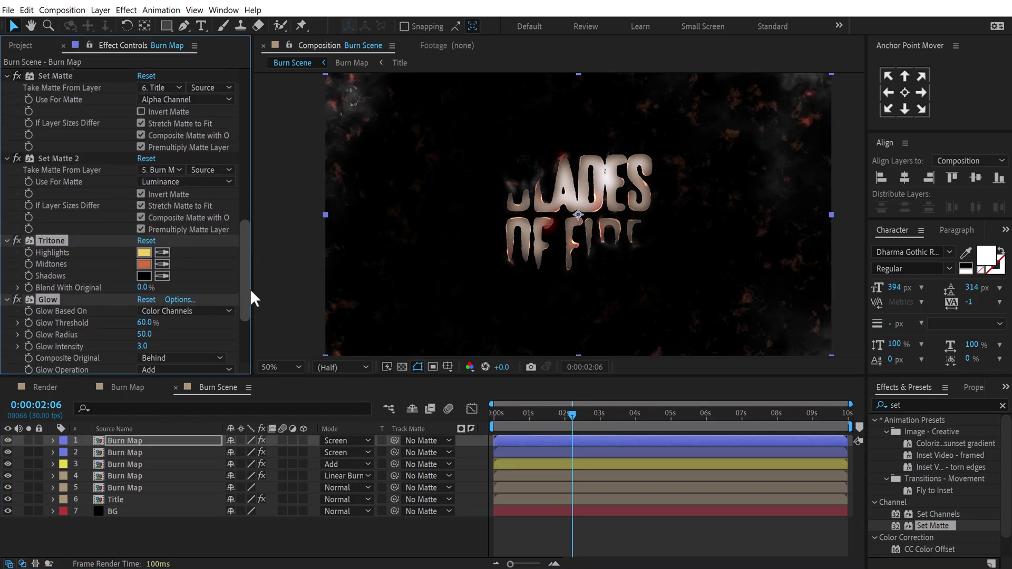
pyautogui.click(143, 264)
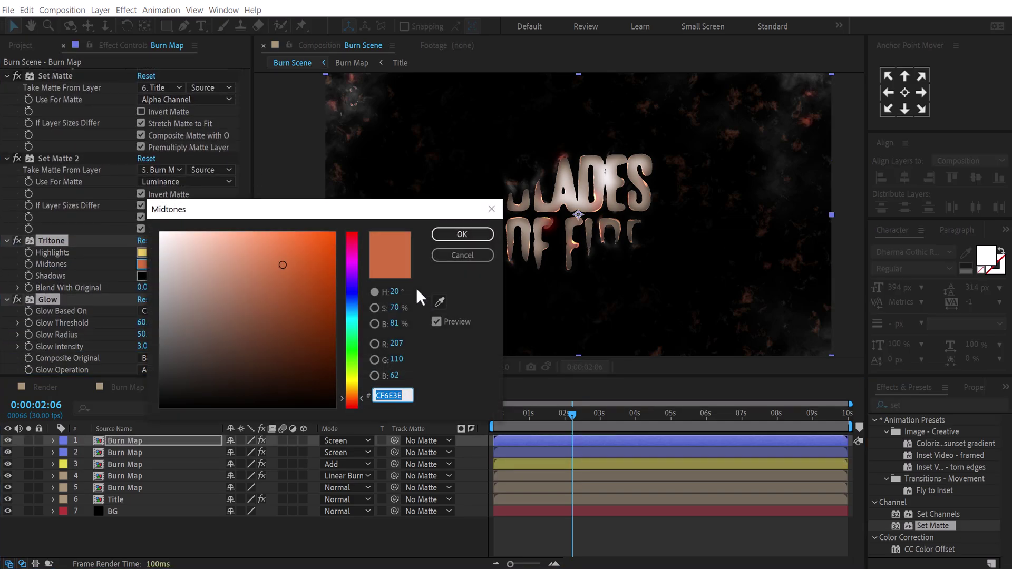
pyautogui.click(349, 391)
pyautogui.click(446, 235)
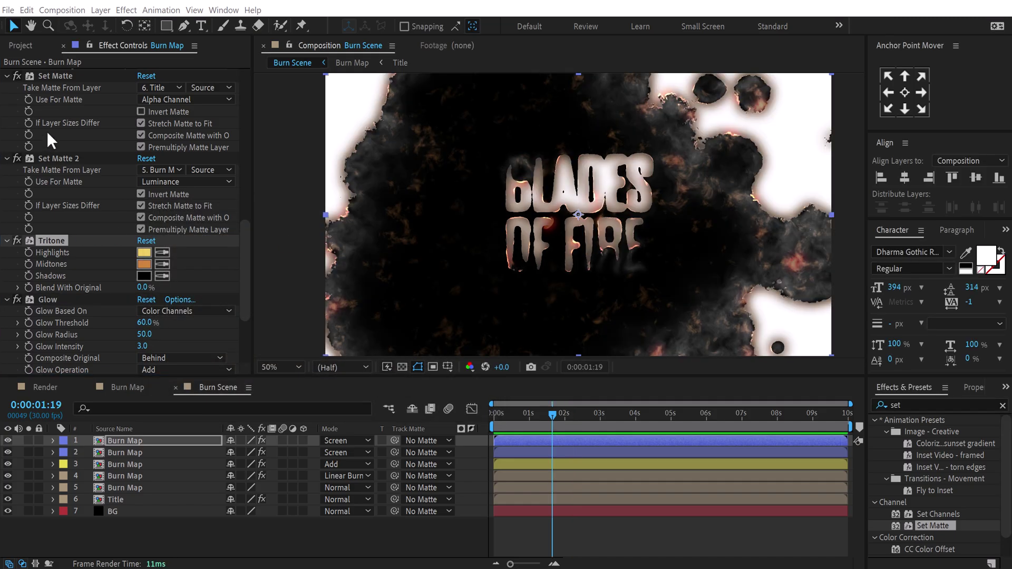
# Apply Brightness & Contrast to the top Burn Map layer and place it between Fractal Noise and Turbulent Displace.
pyautogui.scroll(4, 42, 129)
pyautogui.click(43, 168)
pyautogui.hotkey('ctrl', 'a')
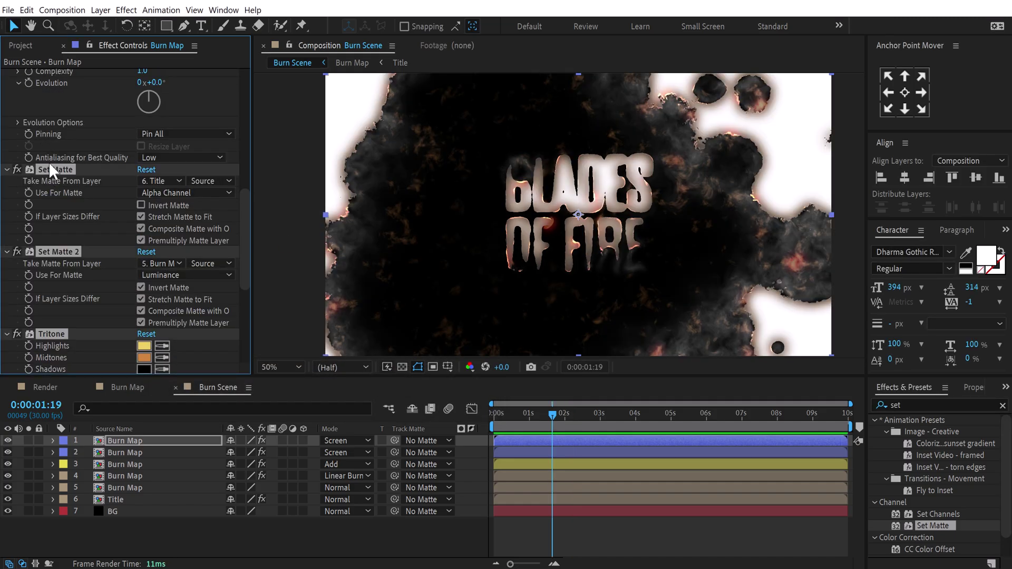
pyautogui.click(6, 169)
pyautogui.click(79, 216)
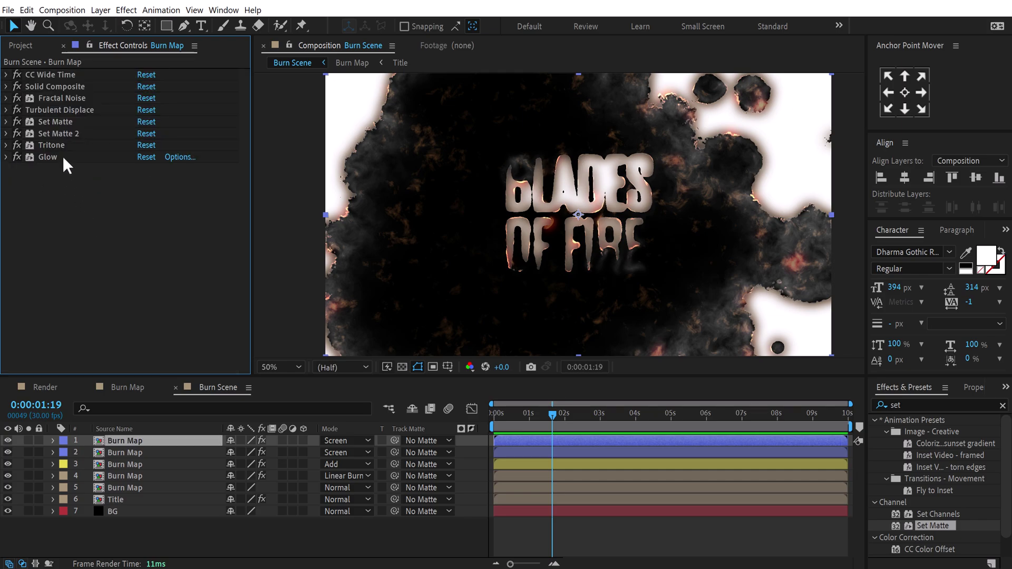
pyautogui.click(910, 405)
pyautogui.write('brigh')
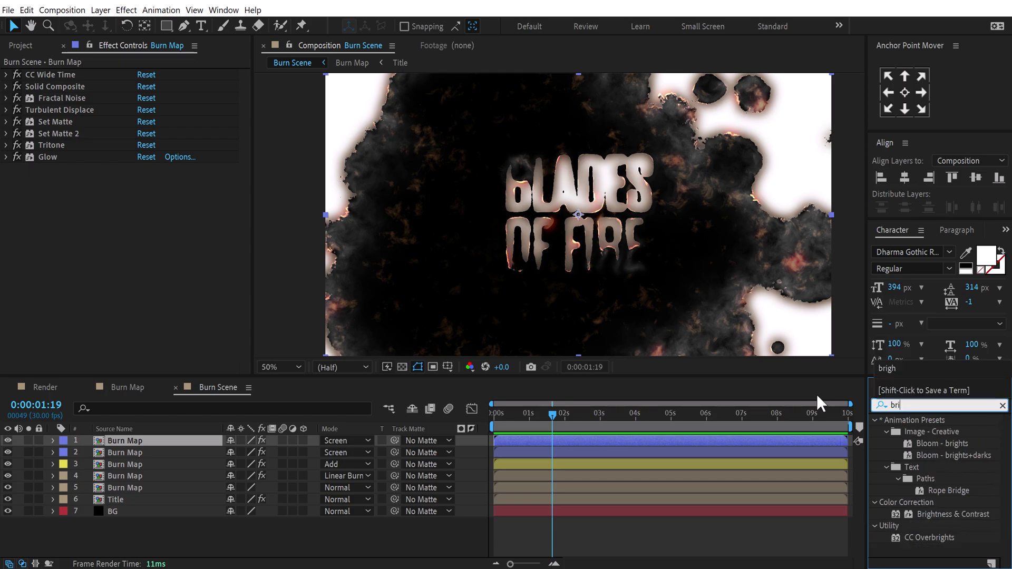
pyautogui.doubleClick(938, 479)
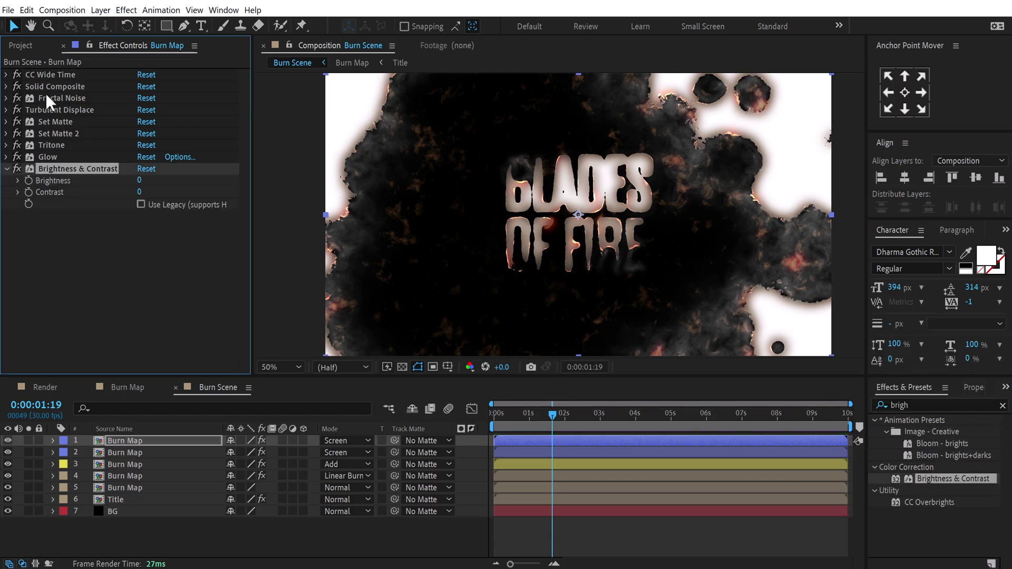
pyautogui.moveTo(49, 169); pyautogui.dragTo(65, 107)
# Set the Brightness & Contrast effect's Contrast to 100 with Use Legacy enabled.
pyautogui.click(140, 133)
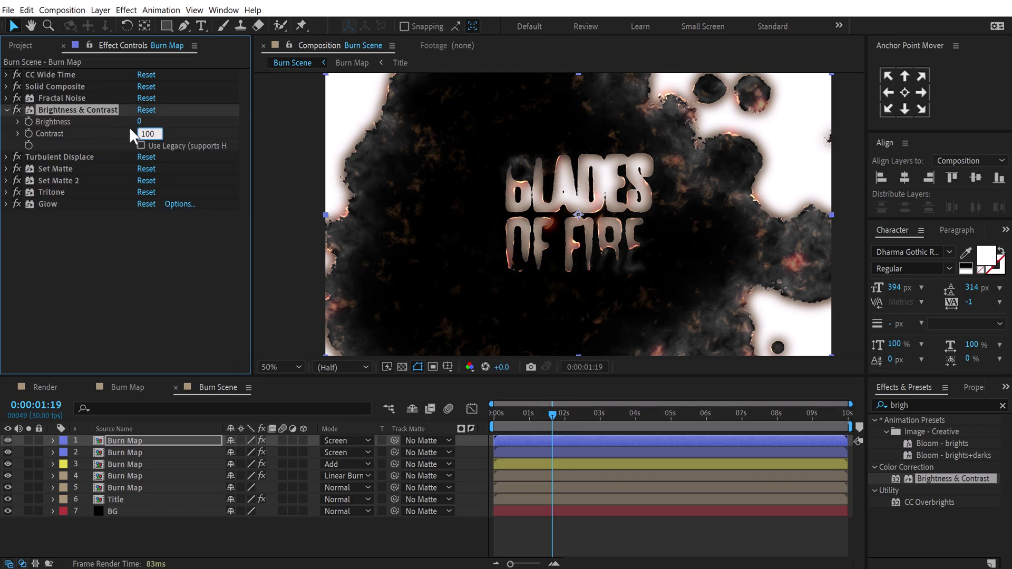
pyautogui.click(125, 267)
pyautogui.click(141, 145)
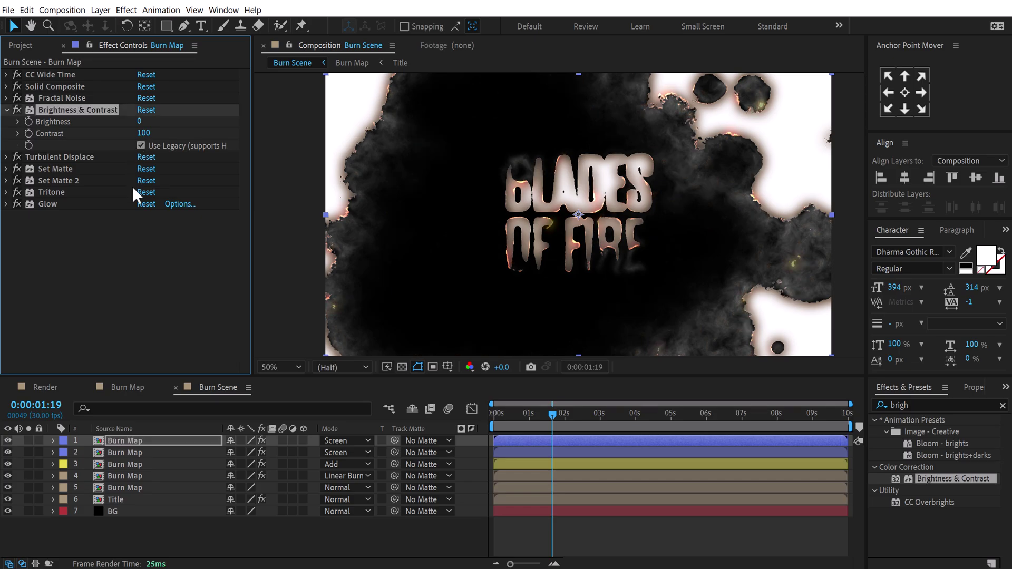
# Raise the Fractal Noise Brightness to -61 on the top Burn Map layer, judging the embers at 0:00:01:27.
pyautogui.moveTo(552, 414)
pyautogui.mouseDown()
pyautogui.moveTo(514, 416)
pyautogui.moveTo(608, 412)
pyautogui.moveTo(558, 415)
pyautogui.mouseUp()
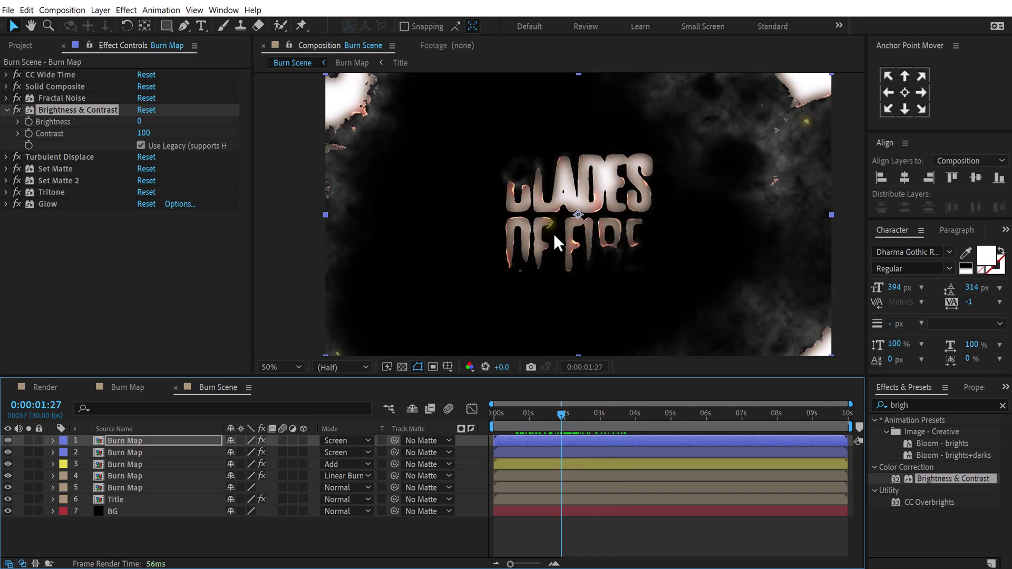
pyautogui.click(6, 97)
pyautogui.moveTo(146, 157); pyautogui.dragTo(164, 162)
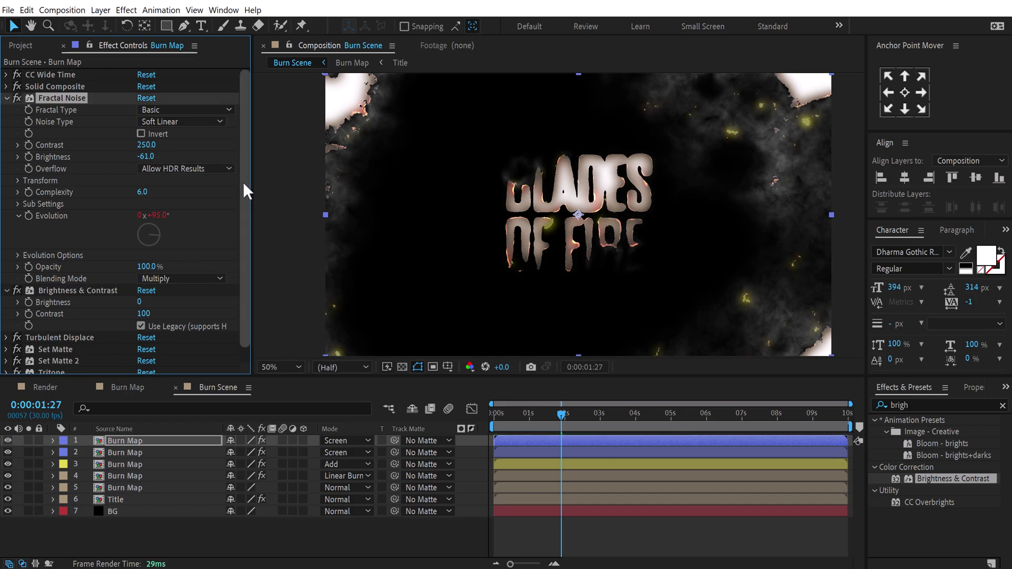
# Recolor the top Burn Map layer's Tritone with saturated red-orange Midtones and orange Highlights.
pyautogui.scroll(-1, 243, 182)
pyautogui.click(6, 357)
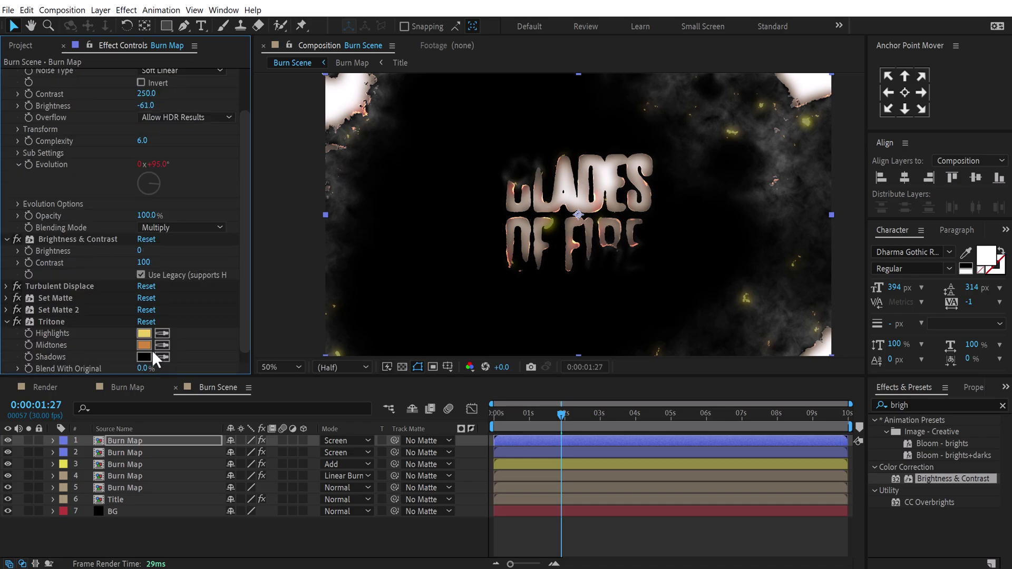
pyautogui.click(141, 345)
pyautogui.moveTo(322, 267); pyautogui.dragTo(349, 230)
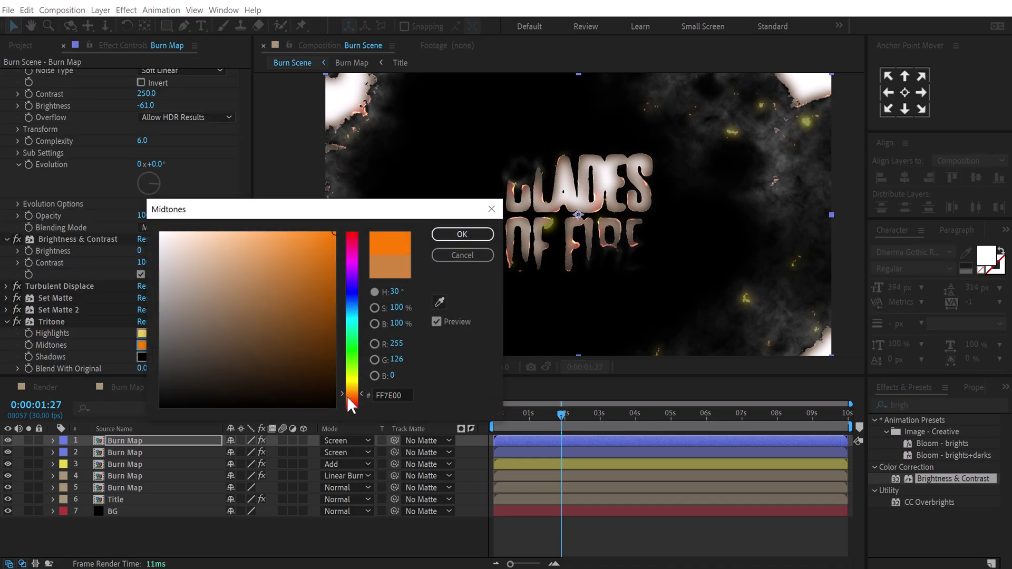
pyautogui.moveTo(348, 393); pyautogui.dragTo(354, 393)
pyautogui.press('Return')
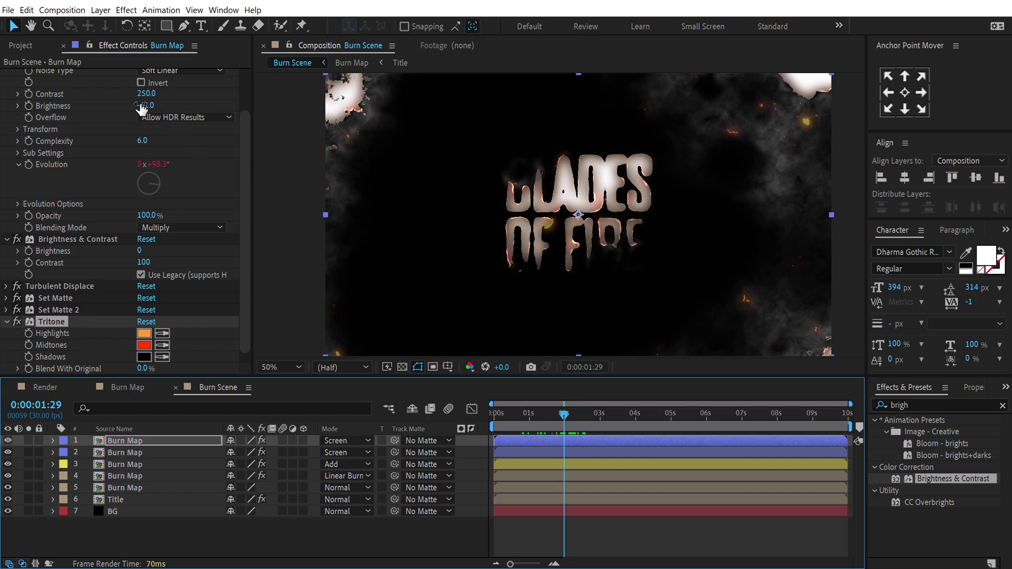
# Set the top Burn Map layer's Fractal Noise Brightness to -51 and Complexity to 7.2, checking the embers over time.
pyautogui.moveTo(150, 107); pyautogui.dragTo(168, 119)
pyautogui.moveTo(549, 416)
pyautogui.mouseDown()
pyautogui.moveTo(522, 419)
pyautogui.moveTo(625, 421)
pyautogui.moveTo(564, 422)
pyautogui.mouseUp()
pyautogui.moveTo(141, 140); pyautogui.dragTo(160, 153)
pyautogui.moveTo(300, 159); pyautogui.dragTo(280, 159)
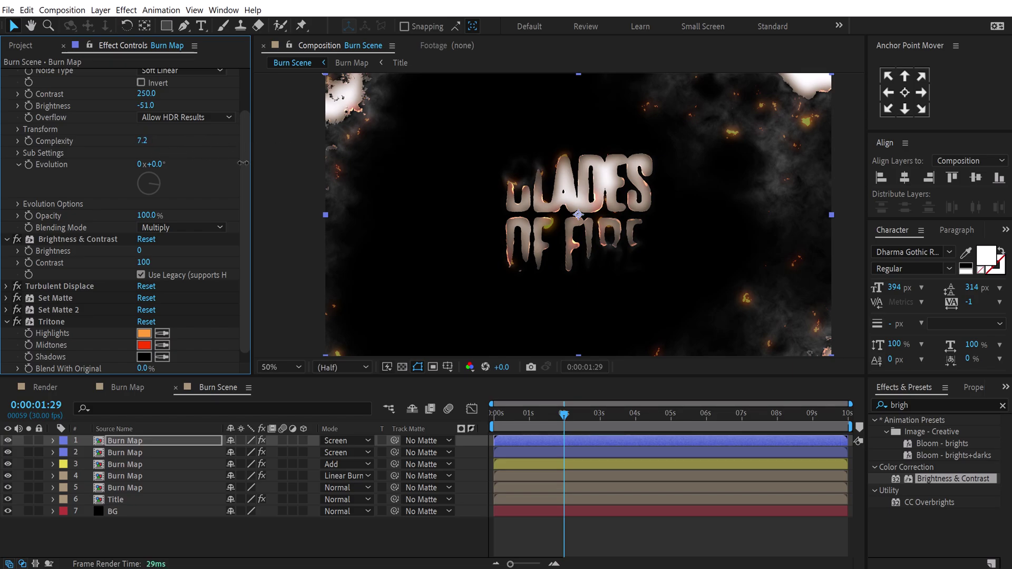
pyautogui.moveTo(528, 412); pyautogui.dragTo(563, 413)
# Set the Burn layer's CC Burn Film Random Seed to 0 in the Burn Map composition and preview the burn in Burn Scene.
pyautogui.click(122, 489)
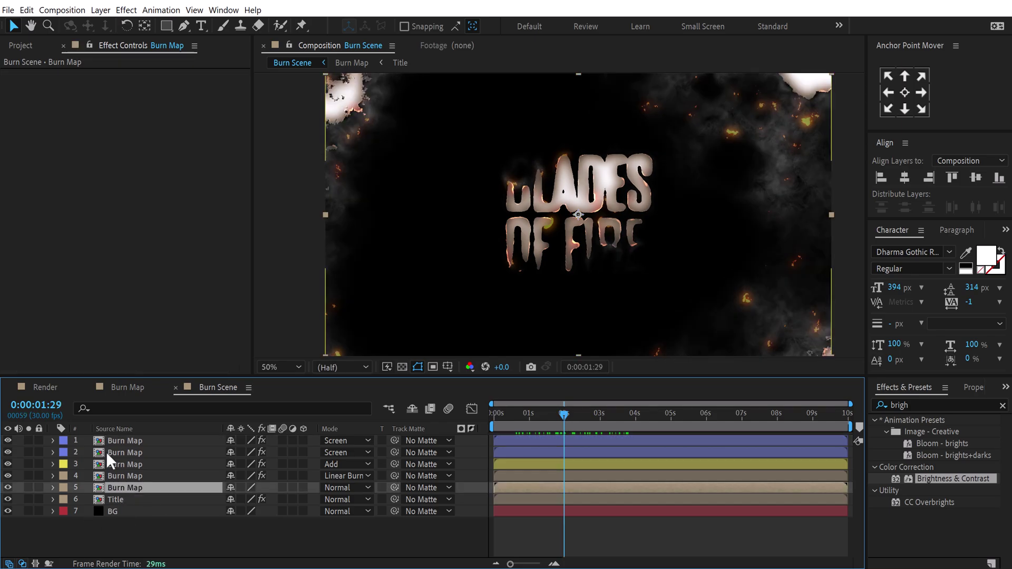
pyautogui.click(125, 476)
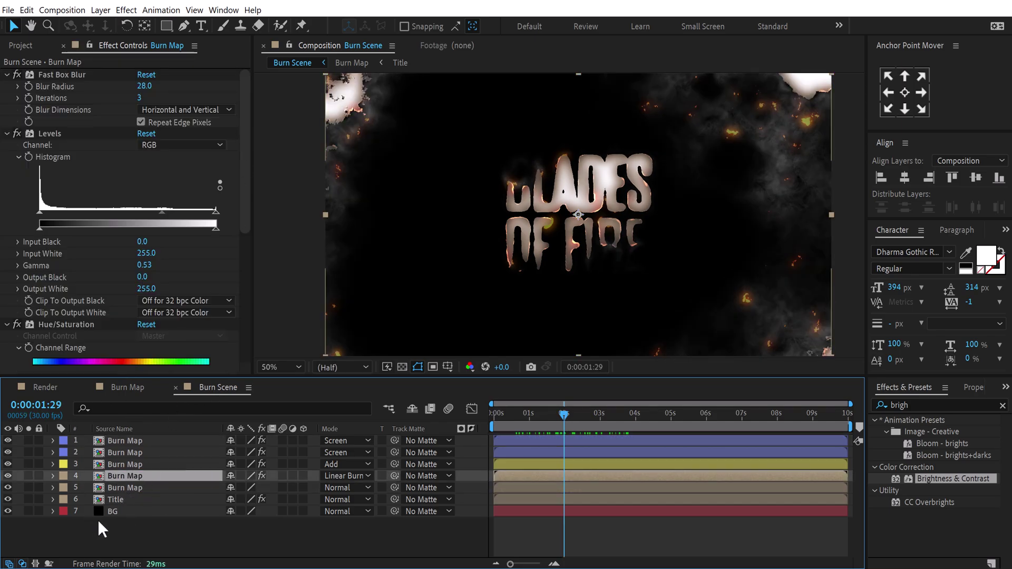
pyautogui.doubleClick(121, 473)
pyautogui.click(125, 476)
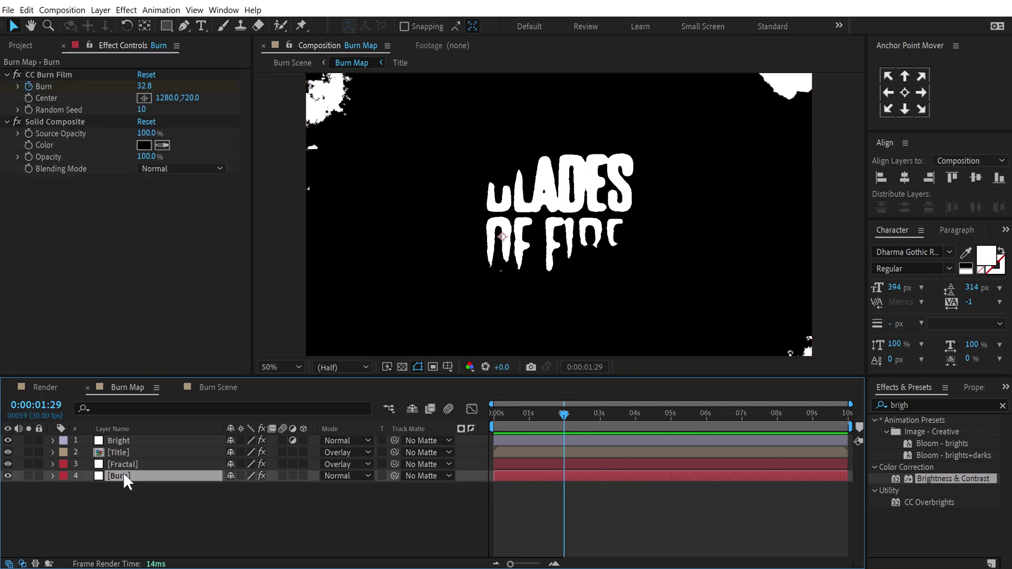
pyautogui.moveTo(137, 109); pyautogui.dragTo(163, 110)
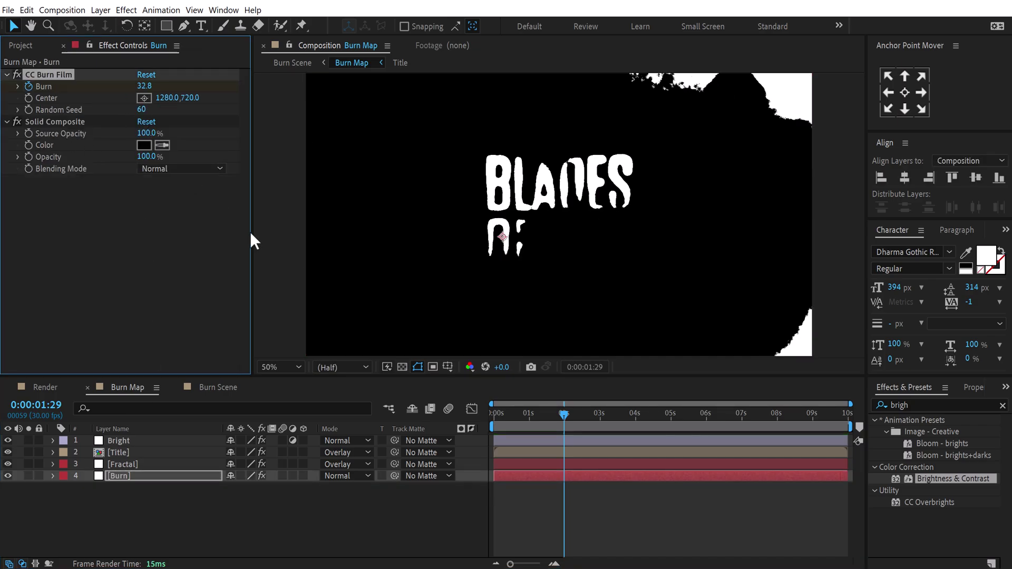
pyautogui.moveTo(499, 410); pyautogui.dragTo(601, 419)
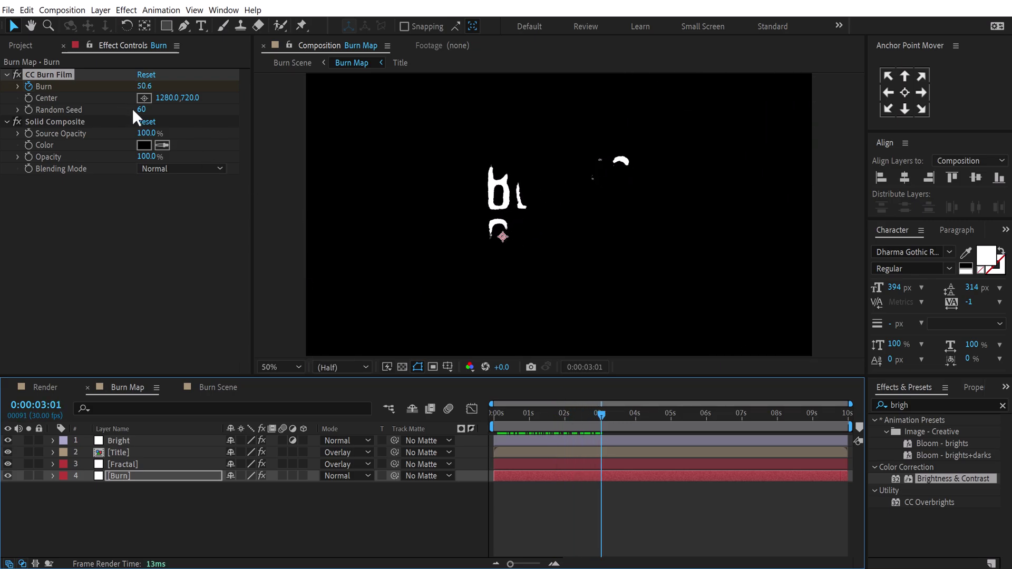
pyautogui.moveTo(136, 109); pyautogui.dragTo(118, 109)
pyautogui.moveTo(504, 412)
pyautogui.mouseDown()
pyautogui.moveTo(591, 425)
pyautogui.moveTo(557, 428)
pyautogui.moveTo(560, 441)
pyautogui.mouseUp()
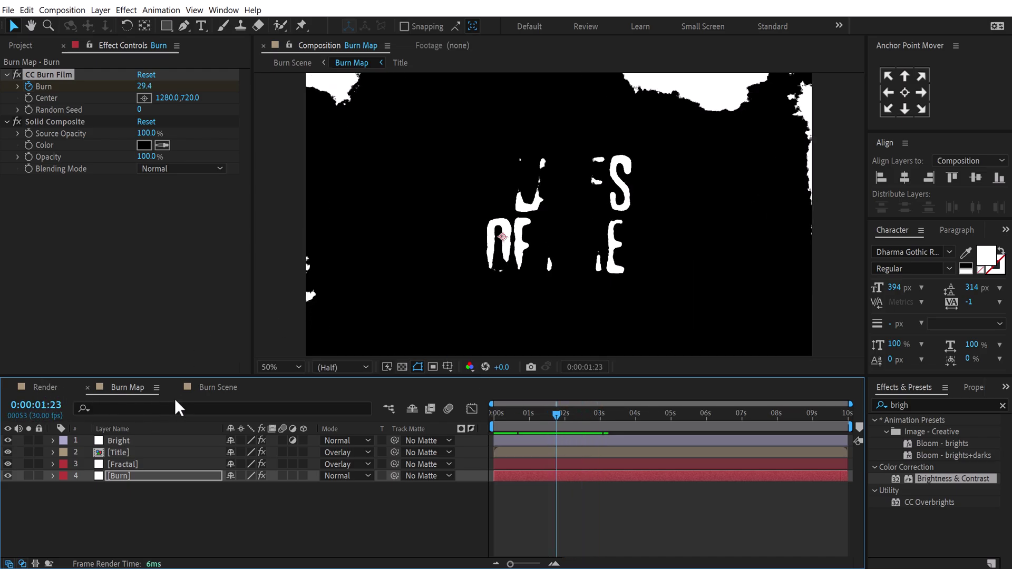
pyautogui.click(208, 390)
pyautogui.moveTo(508, 416)
pyautogui.mouseDown()
pyautogui.moveTo(603, 429)
pyautogui.moveTo(544, 432)
pyautogui.moveTo(563, 434)
pyautogui.mouseUp()
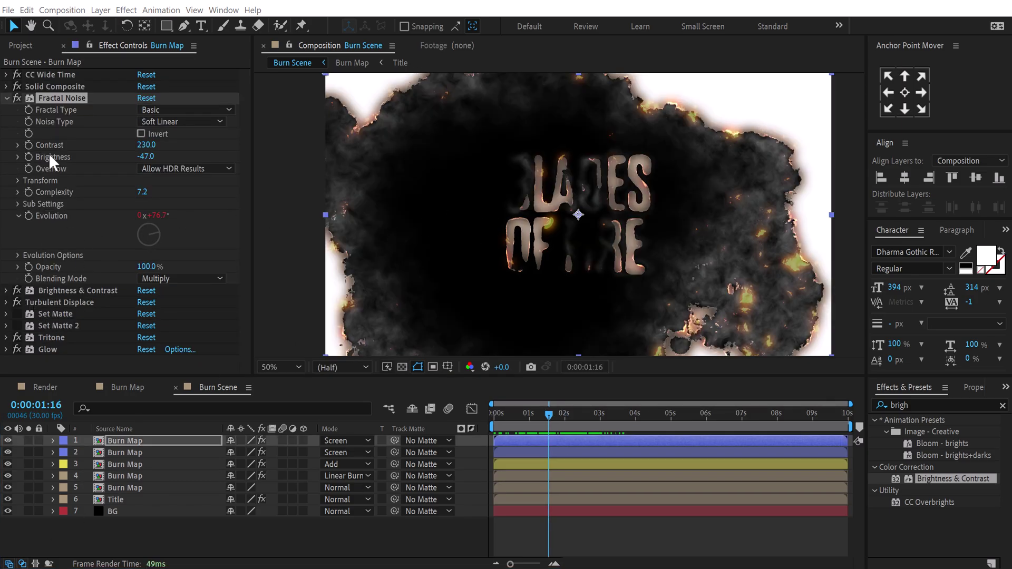
# Open the Render composition and delete its Title layer.
pyautogui.click(21, 45)
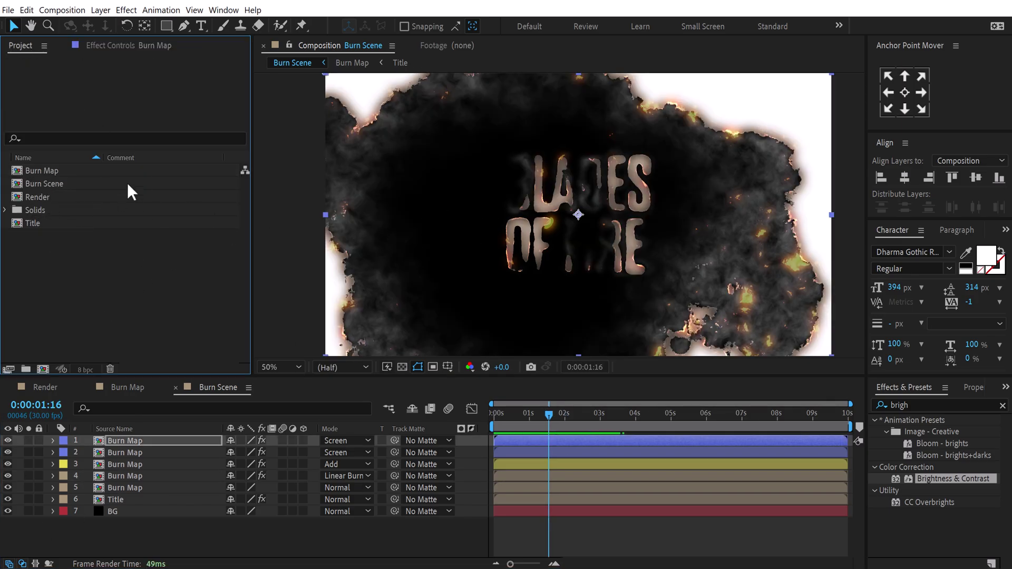
pyautogui.click(51, 389)
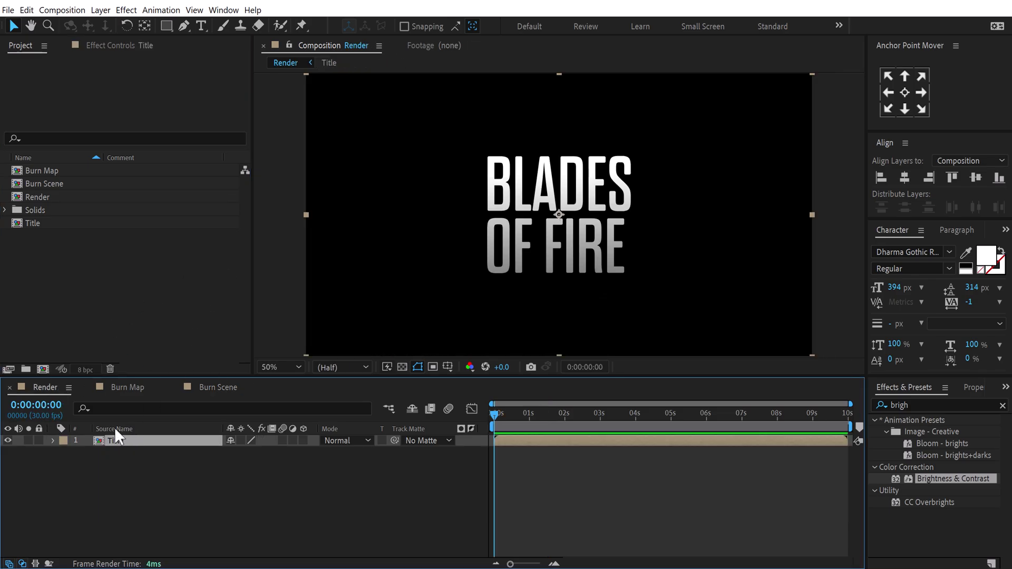
pyautogui.press('Delete')
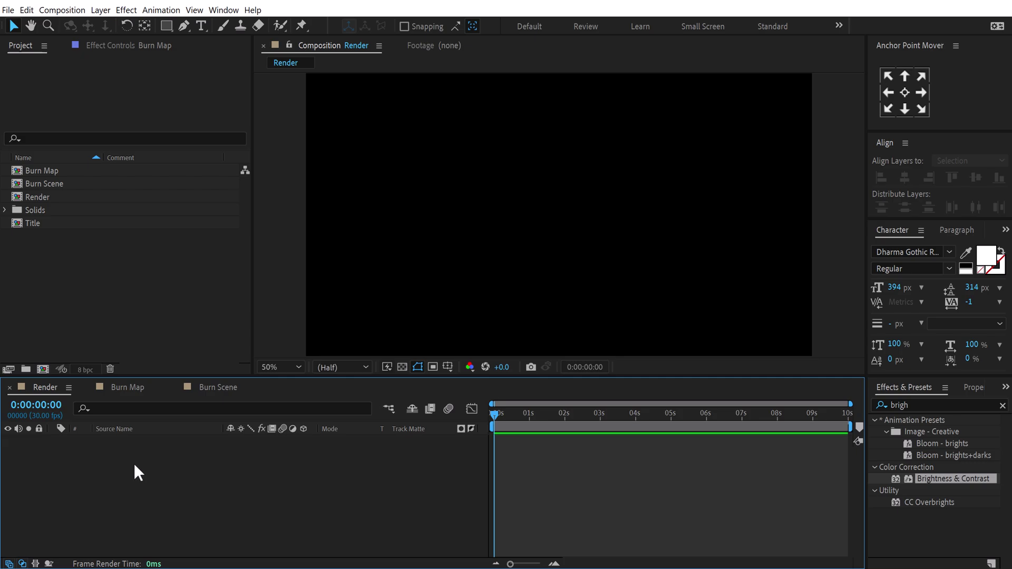
# Create a black 2560 x 1440 px solid named BG in the Render composition.
pyautogui.hotkey('ctrl', 'y')
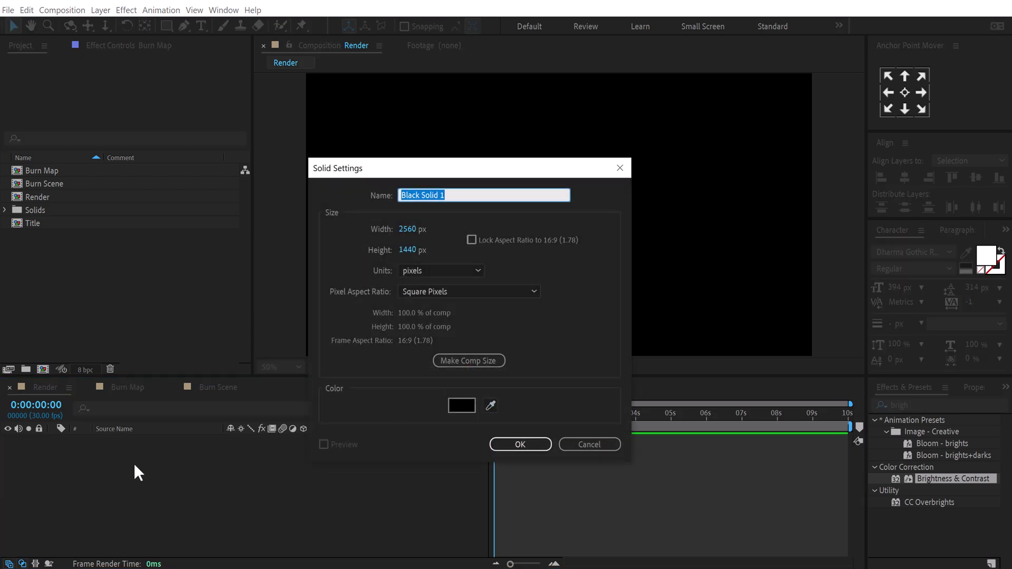
pyautogui.write('BG')
pyautogui.click(521, 445)
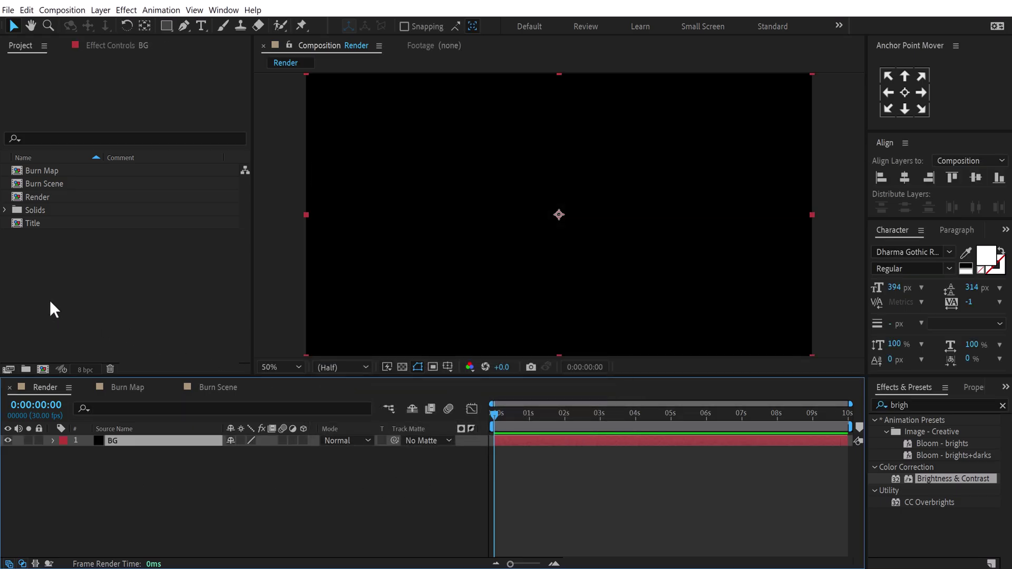
# Add the Burn Map composition above BG with its visibility off, and place the Title composition on top.
pyautogui.moveTo(47, 173)
pyautogui.mouseDown()
pyautogui.moveTo(107, 325)
pyautogui.moveTo(135, 438)
pyautogui.mouseUp()
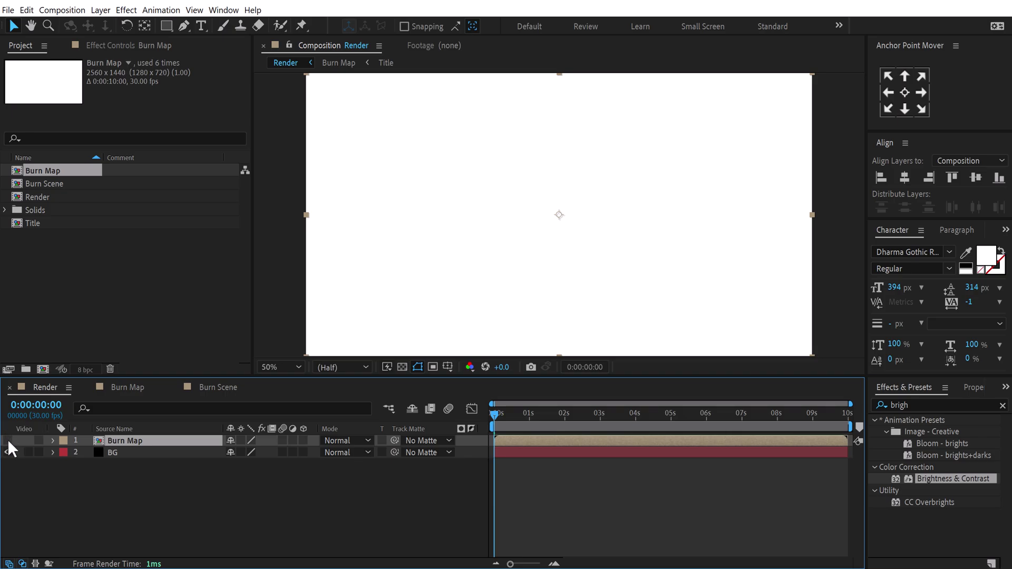
pyautogui.click(7, 440)
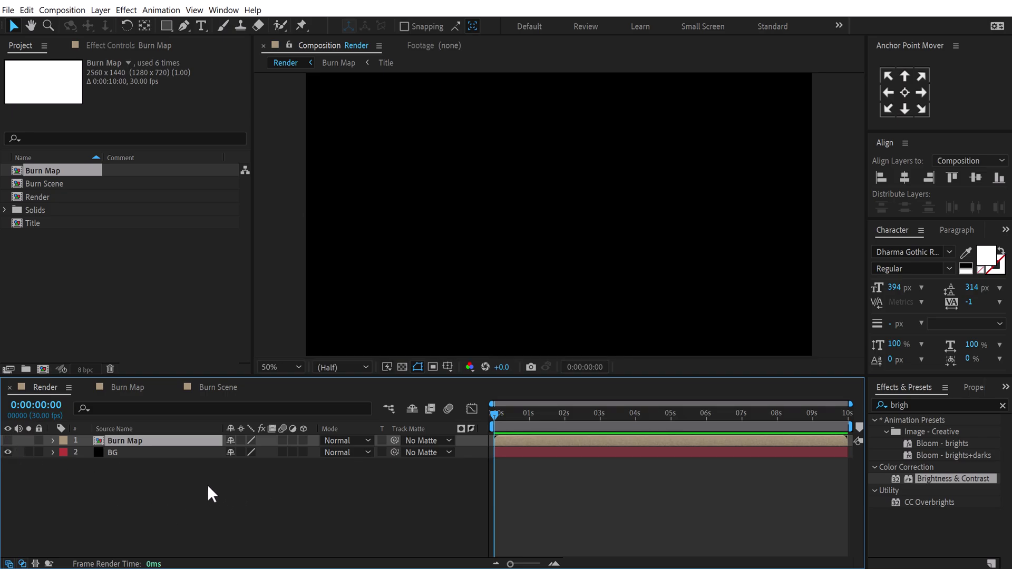
pyautogui.moveTo(34, 223); pyautogui.dragTo(129, 439)
# Shift the Title and Burn Map layers in time so that both start at 0:00:00:20.
pyautogui.scroll(3, 543, 521)
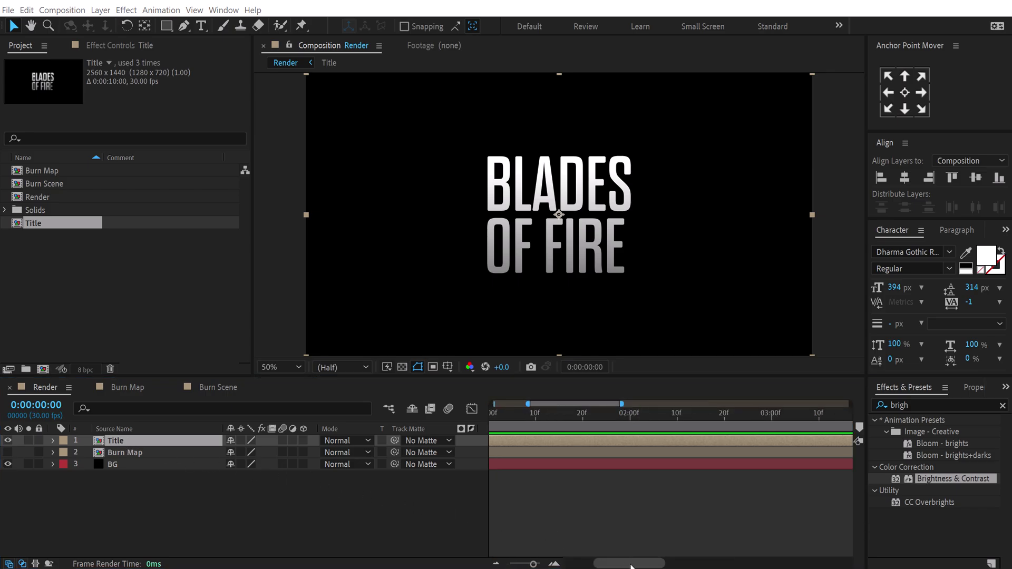
pyautogui.click(586, 416)
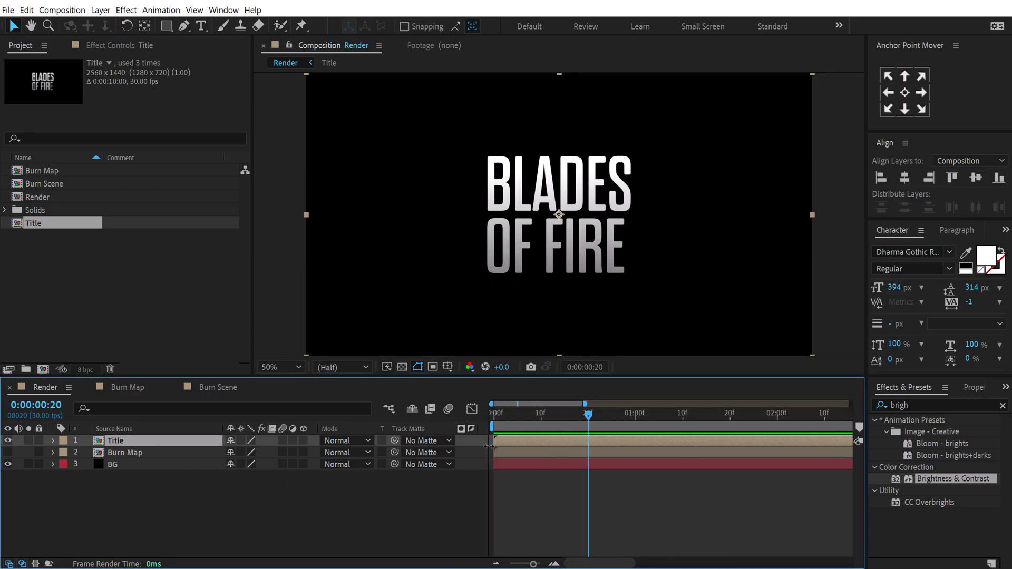
pyautogui.moveTo(512, 440); pyautogui.dragTo(606, 435)
pyautogui.moveTo(526, 453); pyautogui.dragTo(615, 449)
# Enable time remapping on the Burn Map layer and extend its start back to the beginning of the Render composition.
pyautogui.rightClick(615, 449)
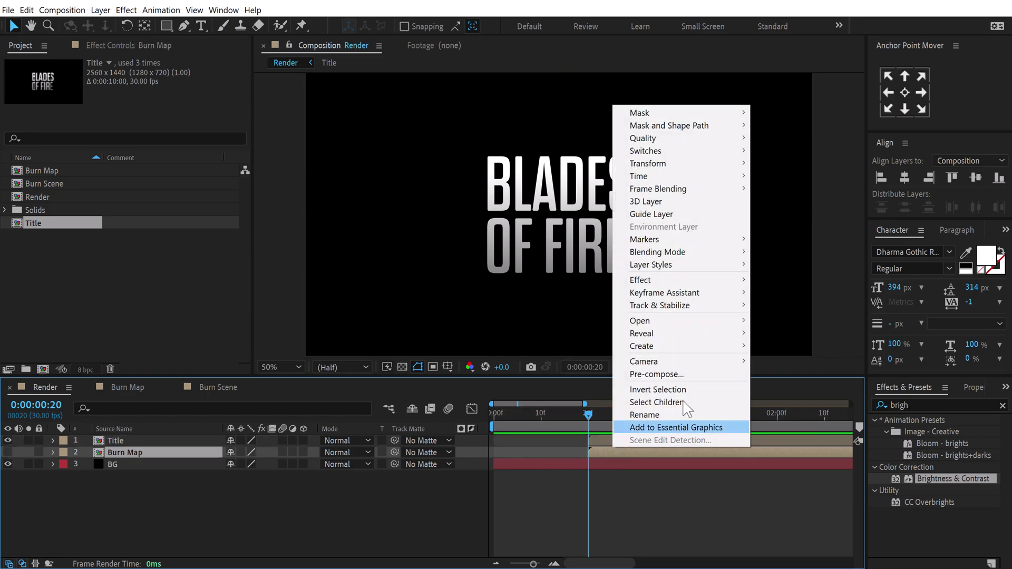
pyautogui.moveTo(723, 181)
pyautogui.click(806, 176)
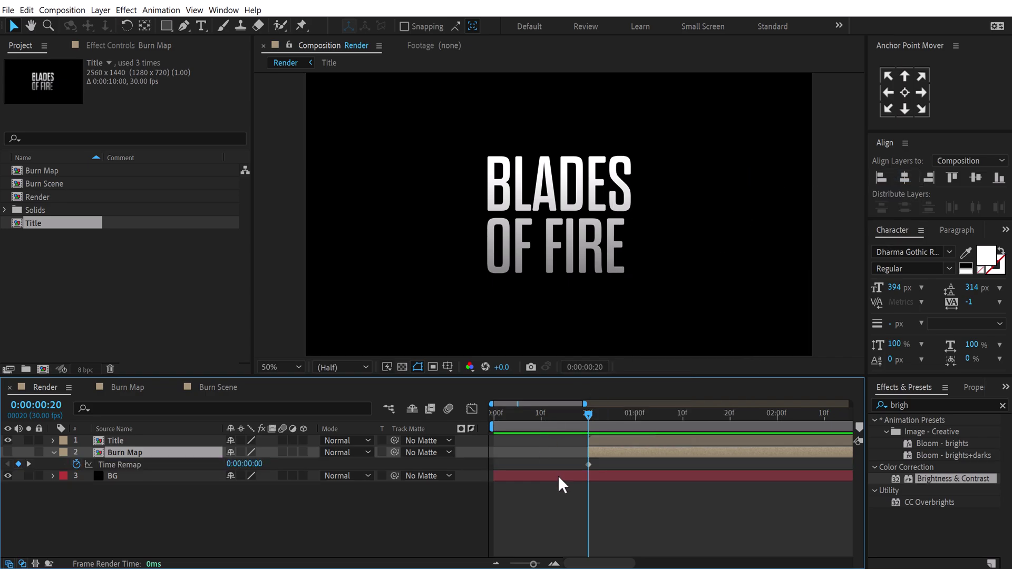
pyautogui.moveTo(588, 452); pyautogui.dragTo(494, 452)
pyautogui.click(317, 543)
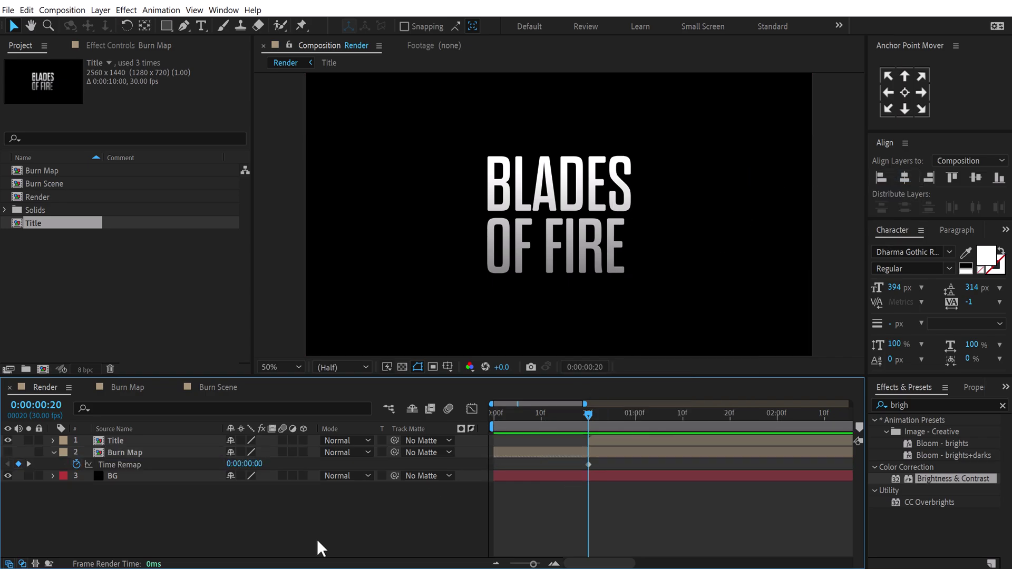
# Add the Burn Scene composition as the top layer in Render and shift its start to 0:00:00:10.
pyautogui.moveTo(56, 186)
pyautogui.mouseDown()
pyautogui.moveTo(125, 335)
pyautogui.moveTo(98, 430)
pyautogui.moveTo(232, 432)
pyautogui.mouseUp()
pyautogui.click(541, 416)
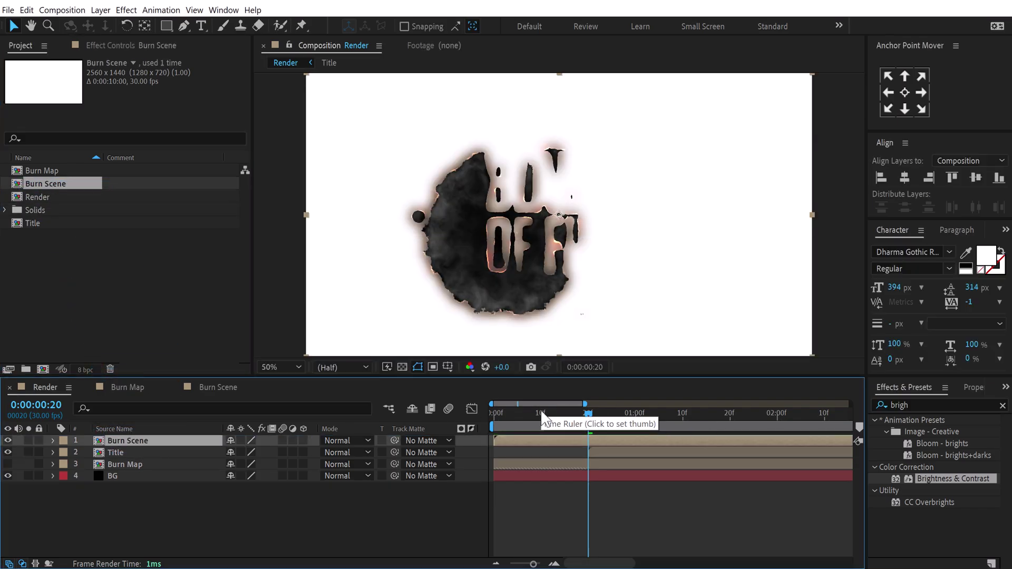
pyautogui.moveTo(520, 439); pyautogui.dragTo(562, 439)
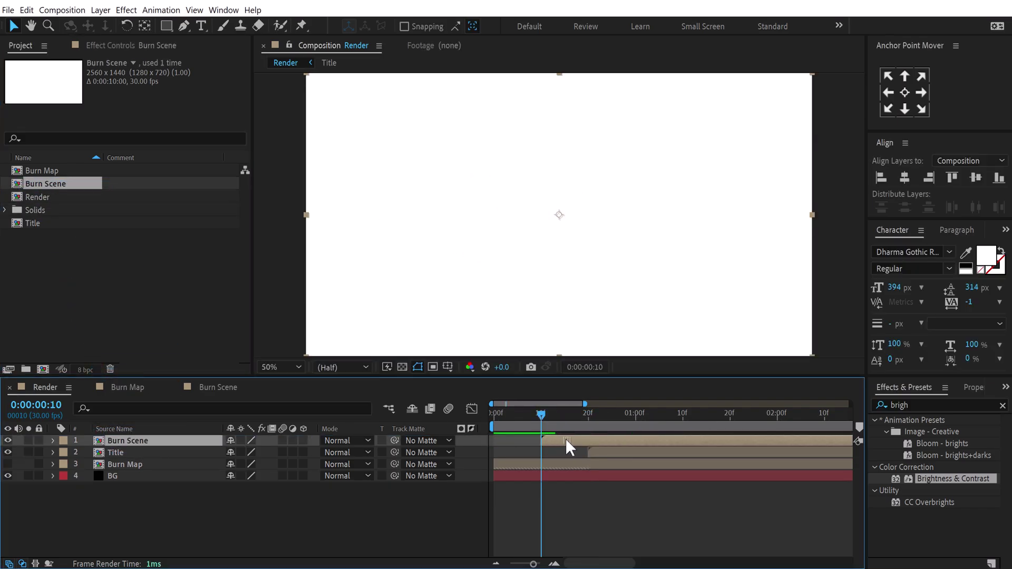
# Apply the Set Matte effect to the Burn Scene layer and take its matte from the Burn Map layer.
pyautogui.click(925, 403)
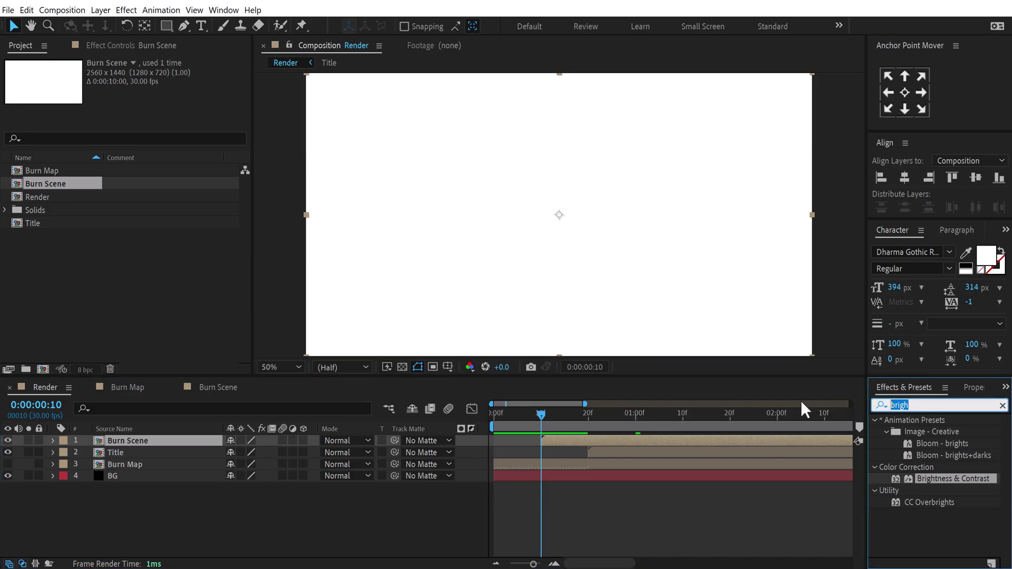
pyautogui.write('set')
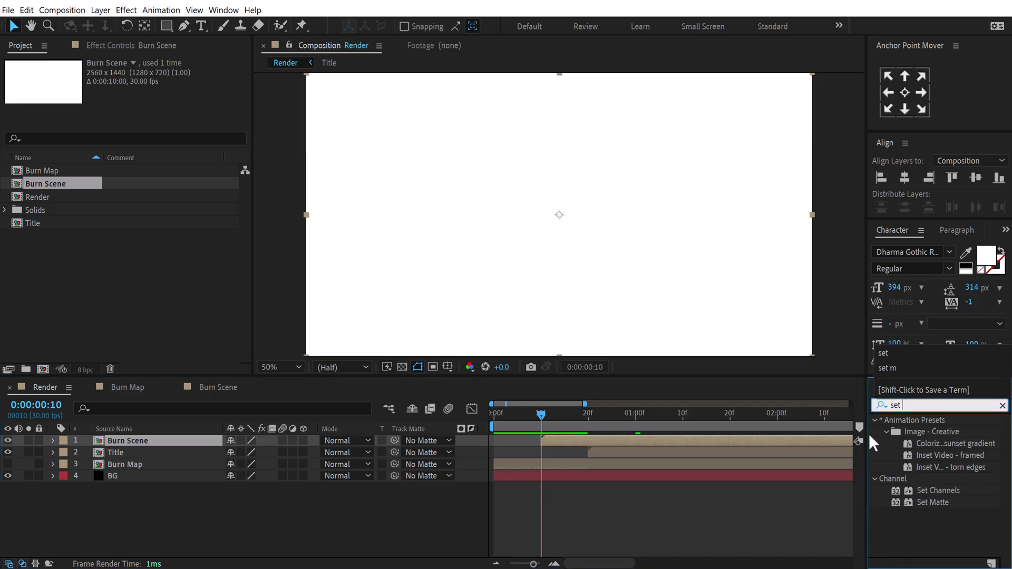
pyautogui.write(' m')
pyautogui.doubleClick(932, 432)
pyautogui.click(169, 87)
pyautogui.click(167, 142)
# Use Luminance for the Set Matte channel, read the matte layer with Effects & Masks, and check the reveal over time.
pyautogui.click(177, 99)
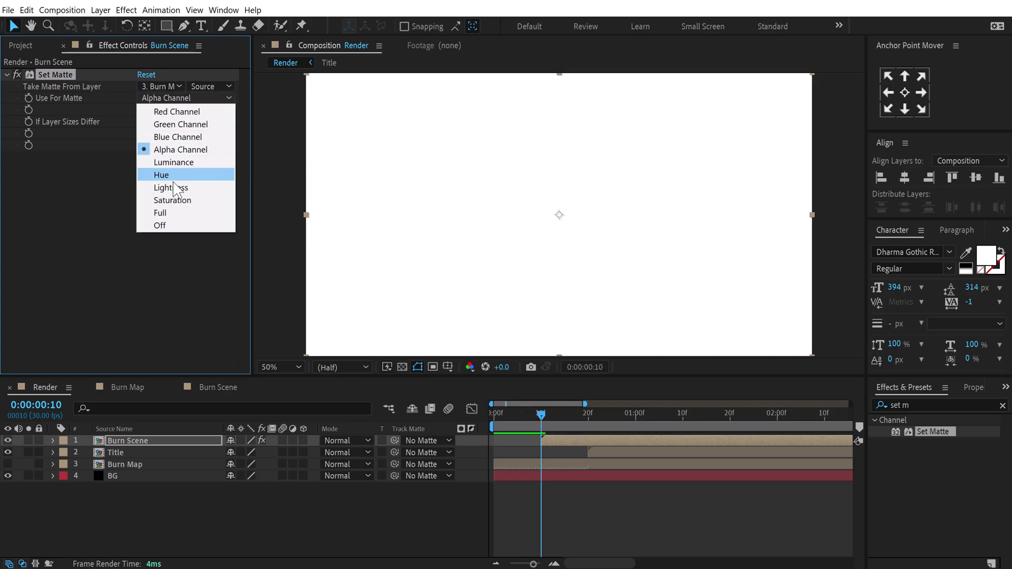
pyautogui.click(179, 163)
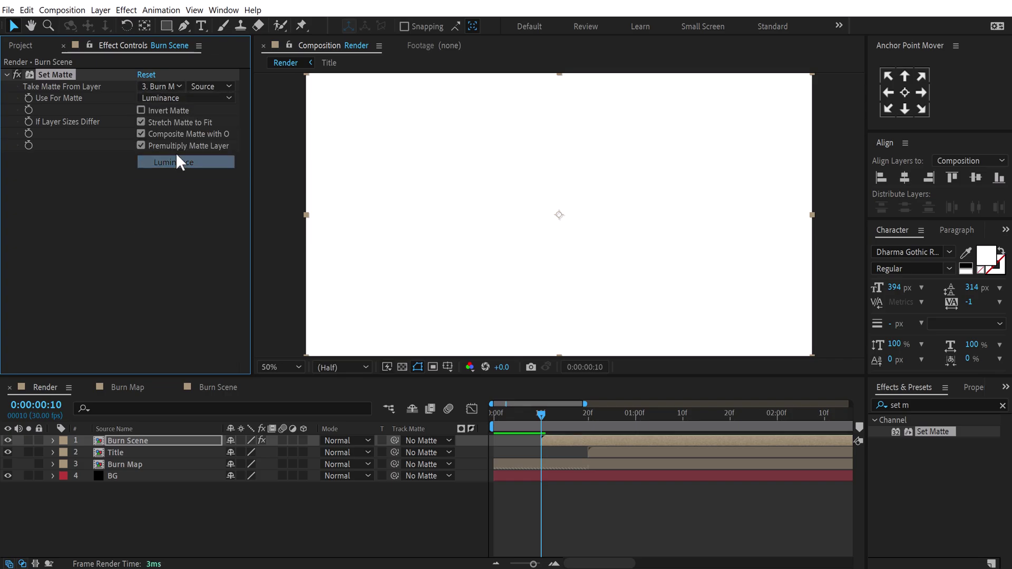
pyautogui.click(202, 87)
pyautogui.click(233, 123)
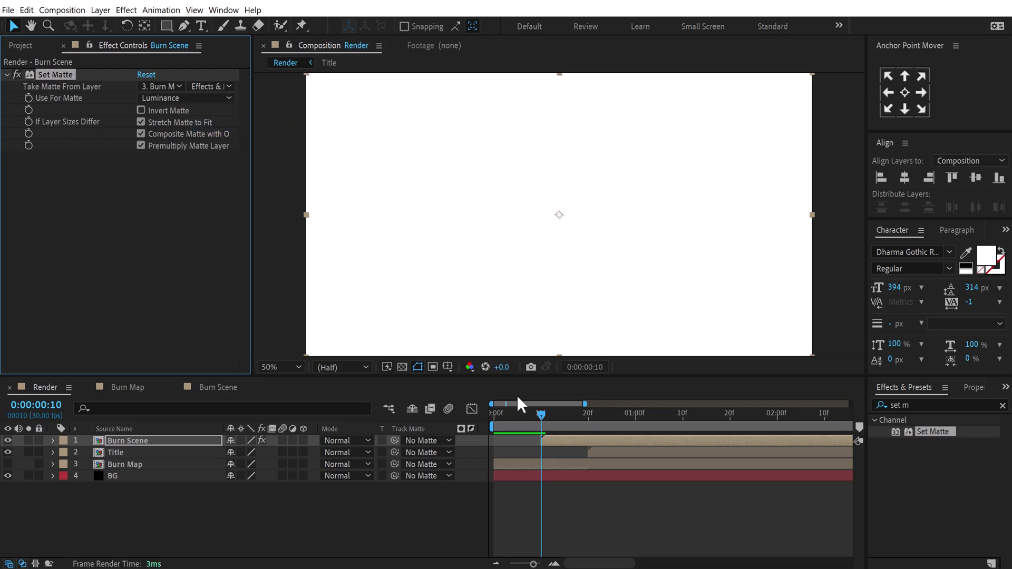
pyautogui.moveTo(533, 413)
pyautogui.mouseDown()
pyautogui.moveTo(792, 439)
pyautogui.moveTo(694, 442)
pyautogui.moveTo(750, 447)
pyautogui.moveTo(719, 458)
pyautogui.moveTo(735, 449)
pyautogui.mouseUp()
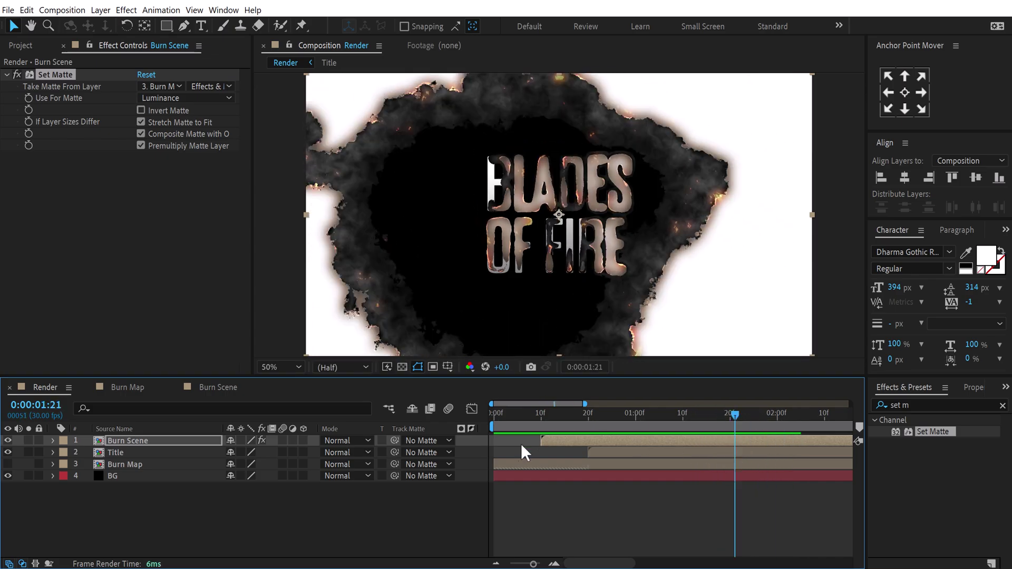
# Try shifting the Burn Map layer in time and check how the burn reveal responds.
pyautogui.moveTo(568, 464)
pyautogui.mouseDown()
pyautogui.moveTo(590, 466)
pyautogui.moveTo(538, 469)
pyautogui.mouseUp()
pyautogui.moveTo(572, 419)
pyautogui.mouseDown()
pyautogui.moveTo(527, 424)
pyautogui.moveTo(788, 433)
pyautogui.moveTo(740, 433)
pyautogui.mouseUp()
pyautogui.moveTo(515, 467); pyautogui.dragTo(529, 467)
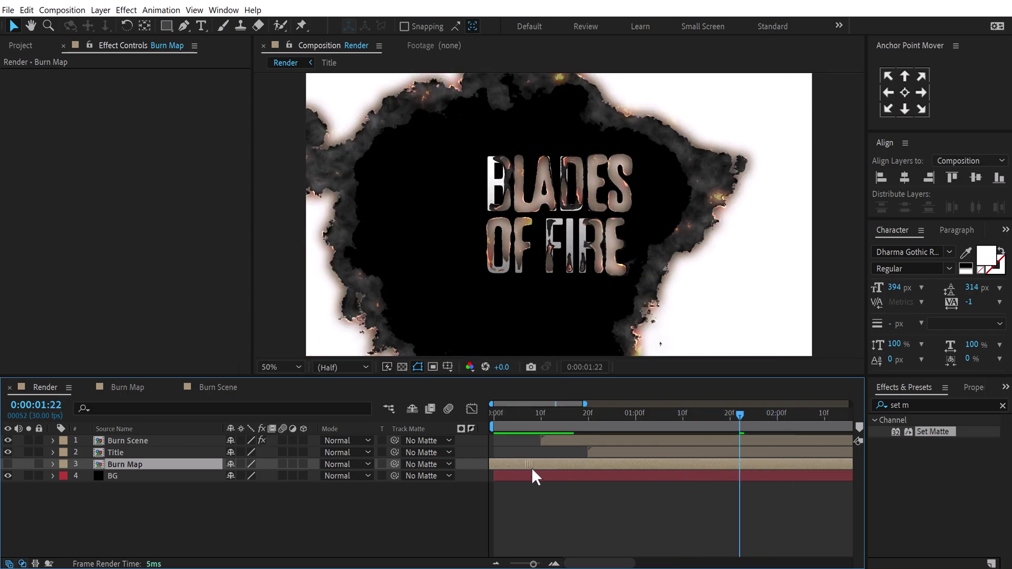
pyautogui.moveTo(538, 420)
pyautogui.mouseDown()
pyautogui.moveTo(514, 423)
pyautogui.moveTo(688, 442)
pyautogui.moveTo(556, 441)
pyautogui.moveTo(584, 441)
pyautogui.mouseUp()
# Apply the Fill effect to the BG layer with the colour FFFFFF and inspect the burning title across the animation.
pyautogui.click(140, 476)
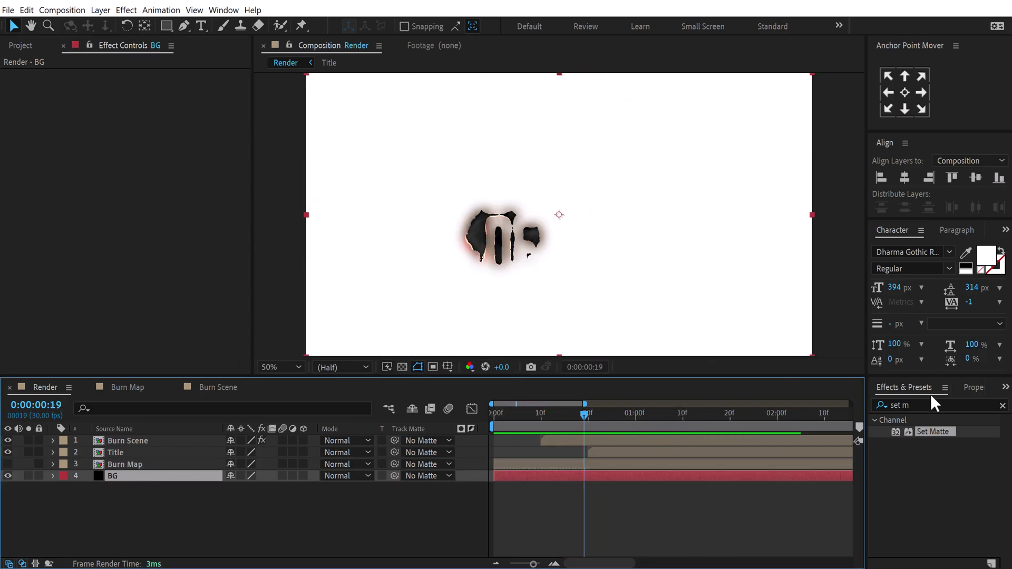
pyautogui.click(910, 405)
pyautogui.write('fill')
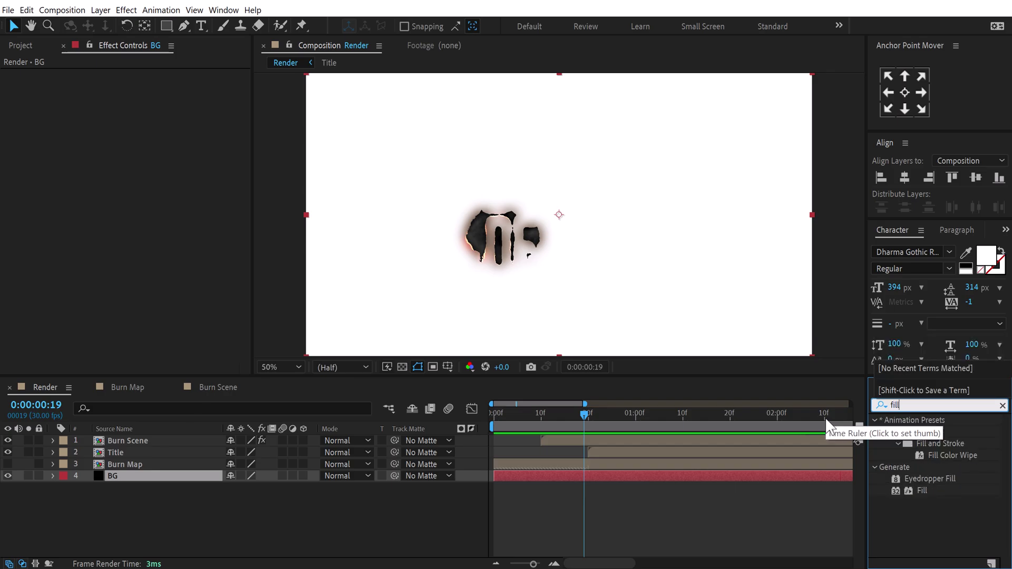
pyautogui.doubleClick(922, 491)
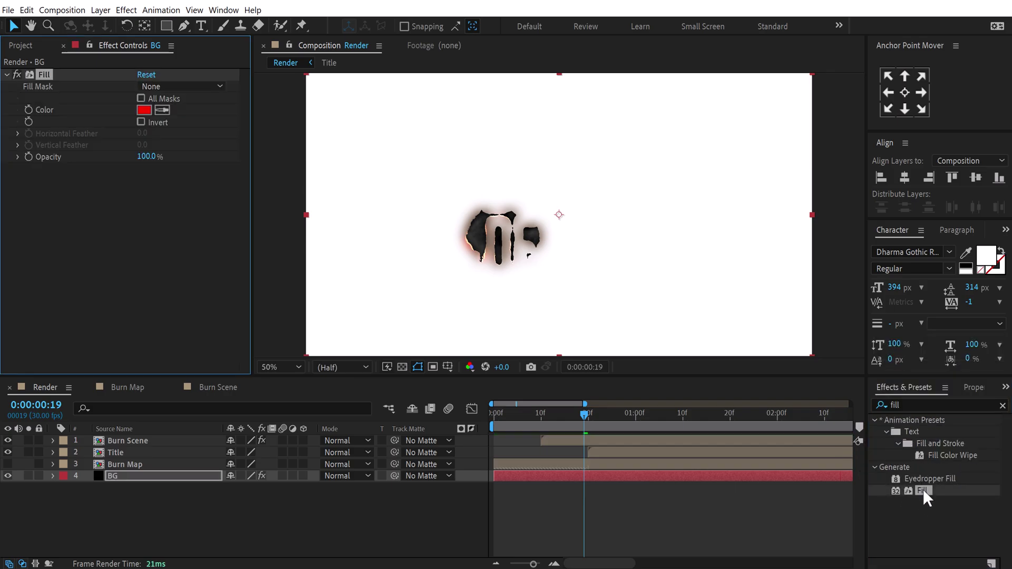
pyautogui.click(144, 109)
pyautogui.write('FFFFFF')
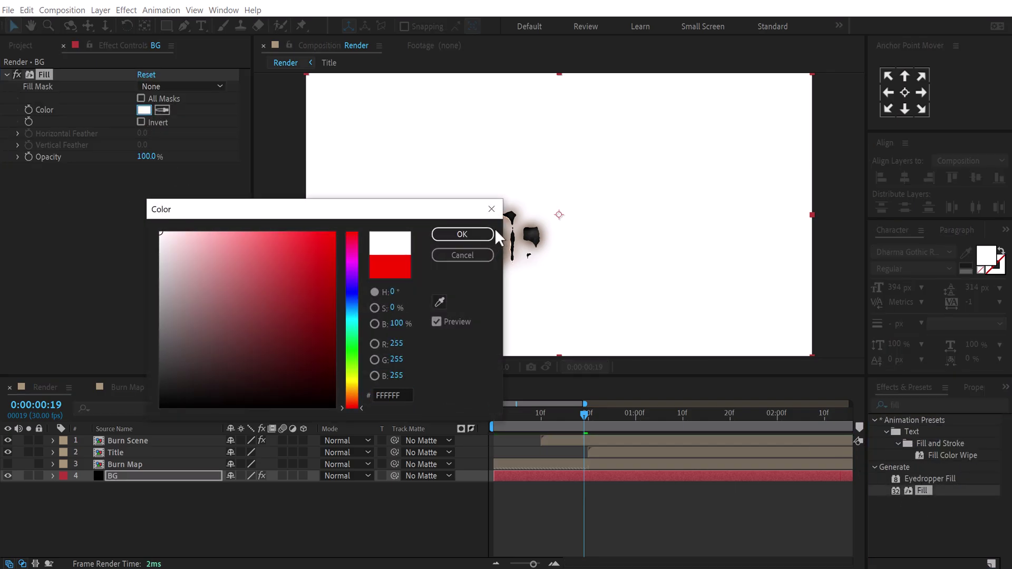
pyautogui.click(461, 232)
pyautogui.moveTo(555, 424)
pyautogui.mouseDown()
pyautogui.moveTo(506, 427)
pyautogui.moveTo(813, 425)
pyautogui.mouseUp()
pyautogui.press('.')
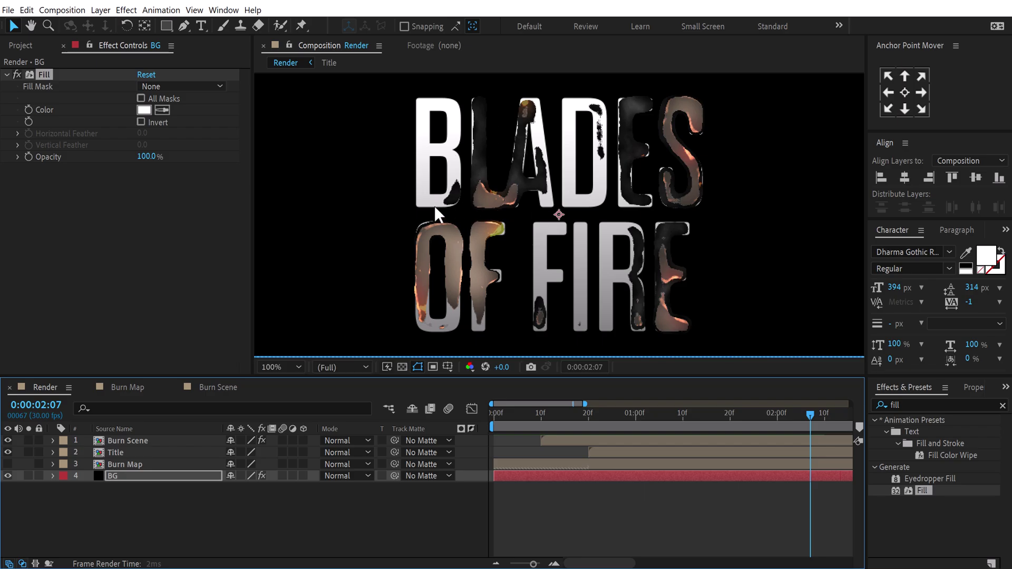
pyautogui.press(',')
pyautogui.moveTo(608, 417)
pyautogui.mouseDown()
pyautogui.moveTo(575, 415)
pyautogui.moveTo(831, 417)
pyautogui.moveTo(809, 423)
pyautogui.mouseUp()
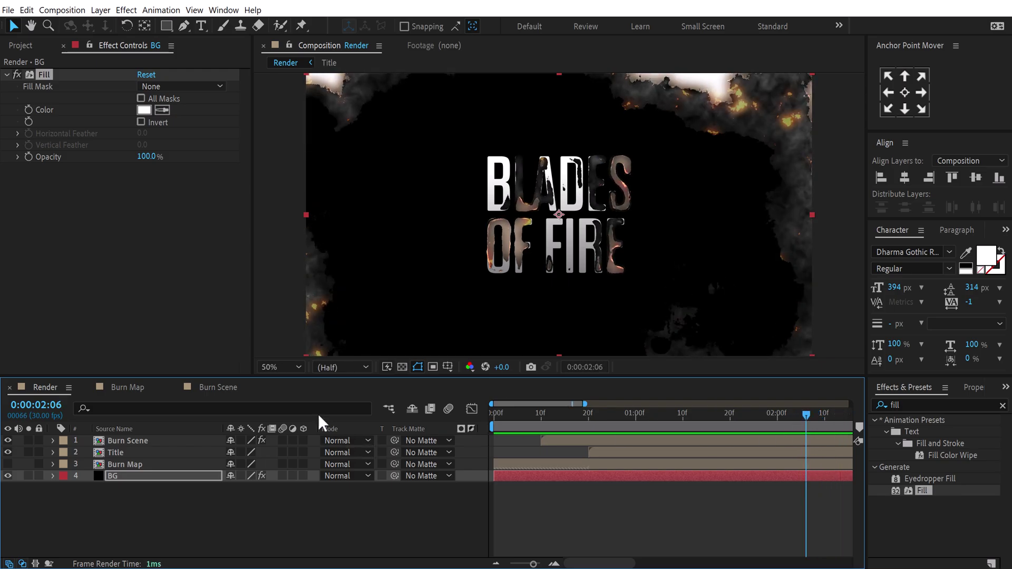
# Duplicate the Burn Scene composition, rename the copy Flakes, and open it.
pyautogui.click(21, 46)
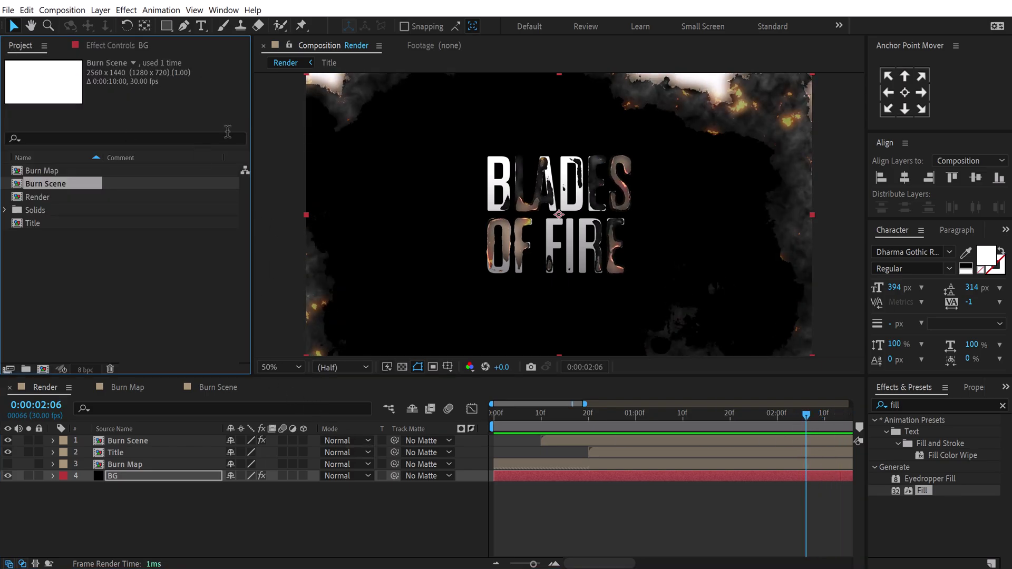
pyautogui.click(73, 240)
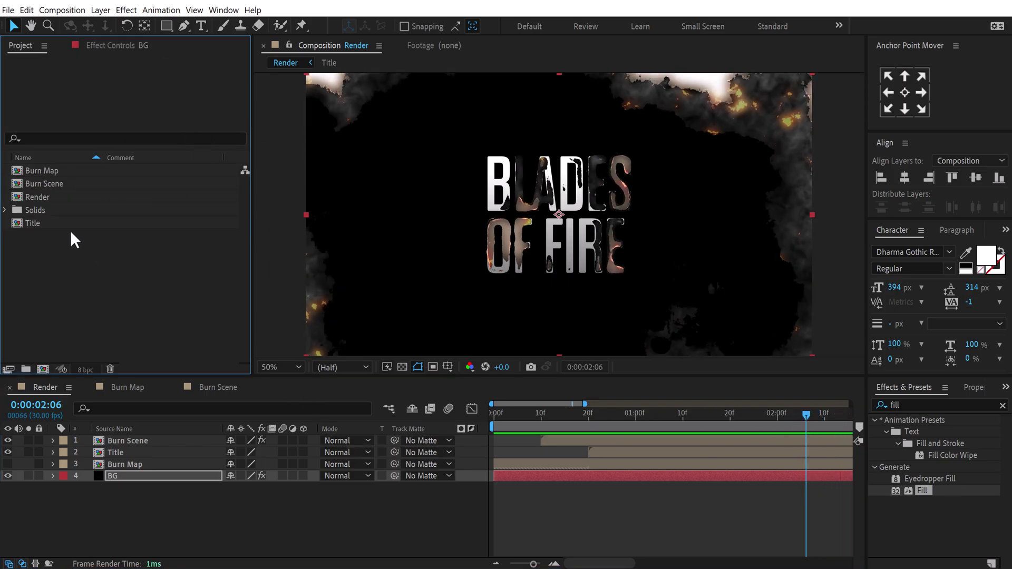
pyautogui.click(63, 185)
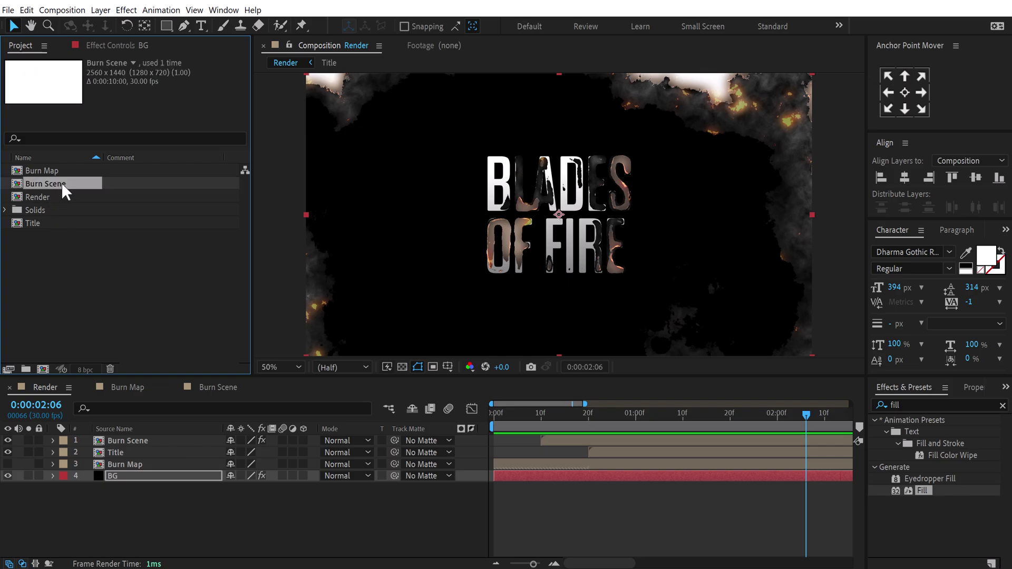
pyautogui.hotkey('ctrl', 'd')
pyautogui.press('Return')
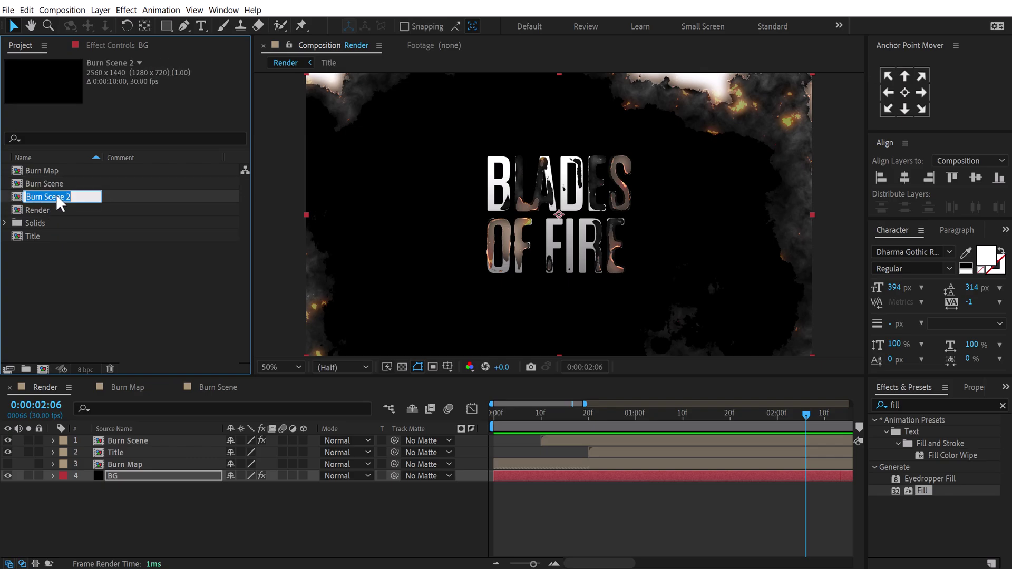
pyautogui.write('Flakes')
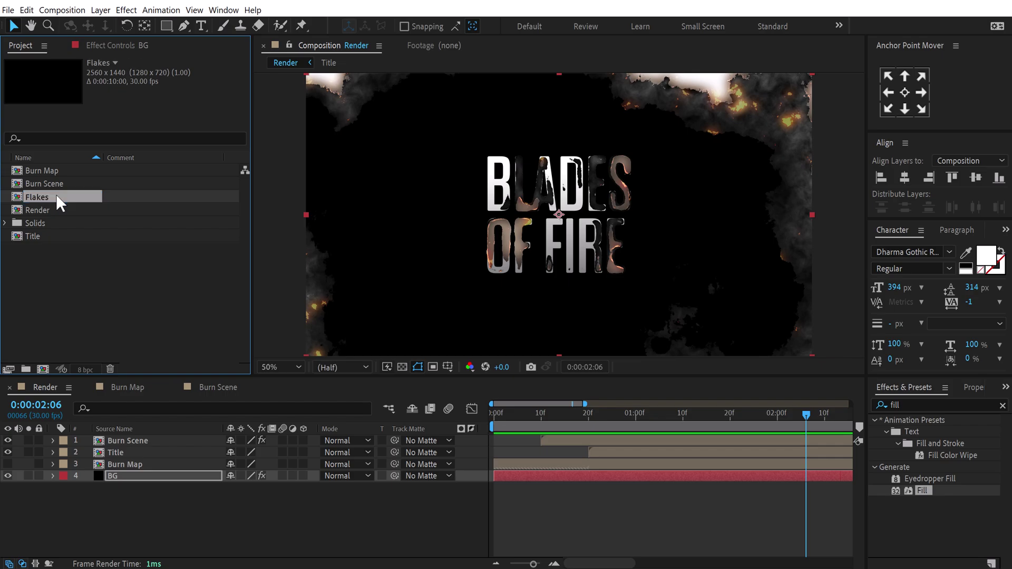
pyautogui.doubleClick(55, 195)
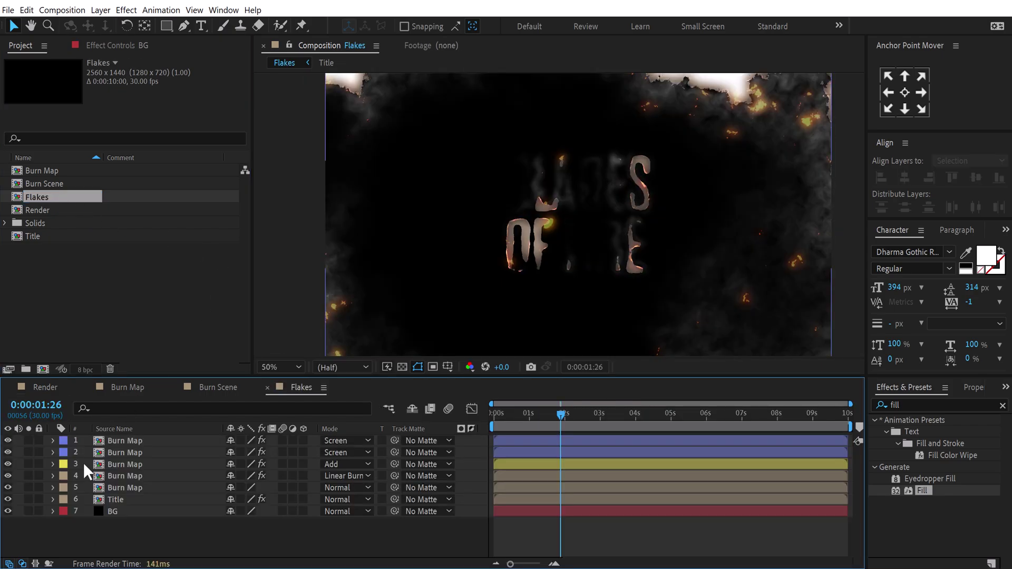
# Hide the BG, Title and two lowest Burn Map layers in the Flakes composition.
pyautogui.click(8, 511)
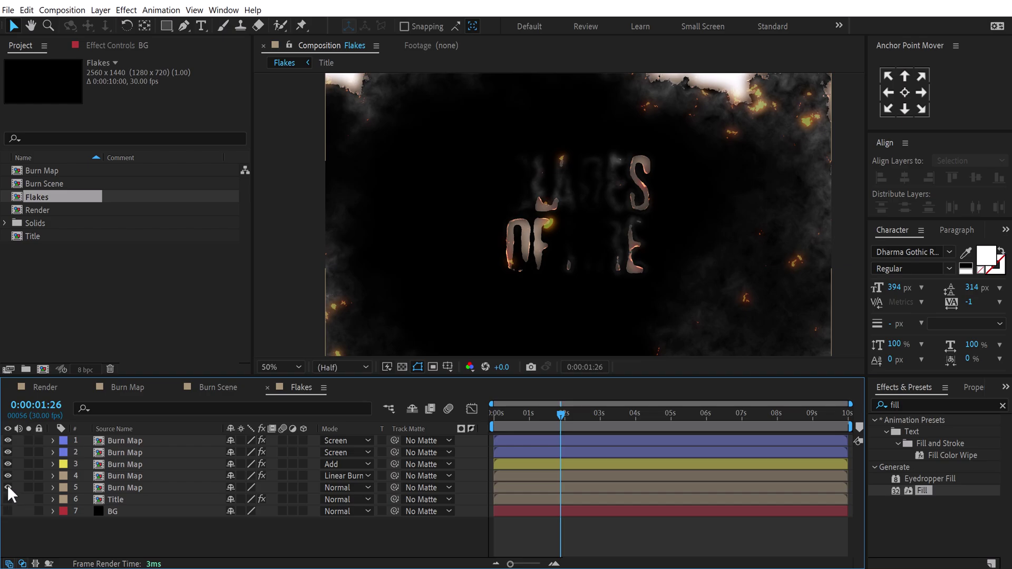
pyautogui.moveTo(543, 410)
pyautogui.mouseDown()
pyautogui.moveTo(514, 415)
pyautogui.moveTo(549, 417)
pyautogui.mouseUp()
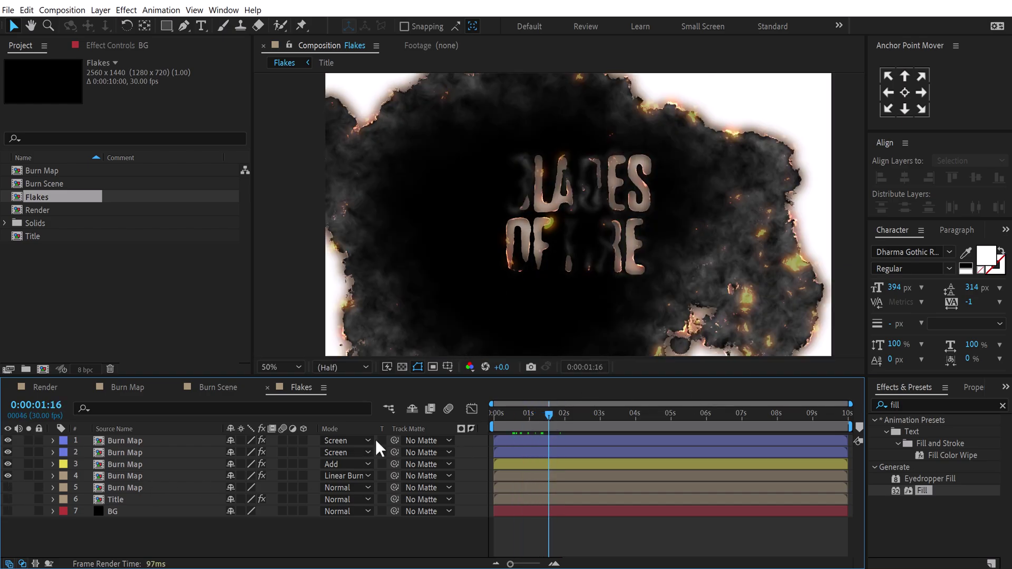
pyautogui.click(8, 476)
pyautogui.moveTo(558, 416)
pyautogui.mouseDown()
pyautogui.moveTo(518, 416)
pyautogui.moveTo(604, 416)
pyautogui.moveTo(558, 418)
pyautogui.mouseUp()
# Add Flakes as the top layer in Render, start it at 0:00:00:10, and set its blending mode to Screen.
pyautogui.click(45, 388)
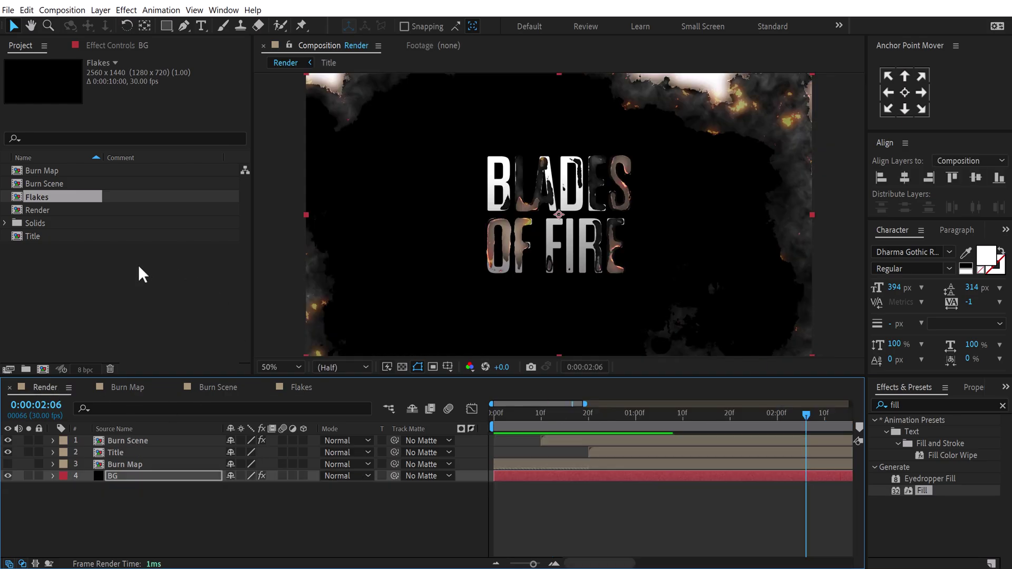
pyautogui.moveTo(45, 198)
pyautogui.mouseDown()
pyautogui.moveTo(108, 355)
pyautogui.moveTo(118, 434)
pyautogui.moveTo(135, 460)
pyautogui.moveTo(122, 436)
pyautogui.mouseUp()
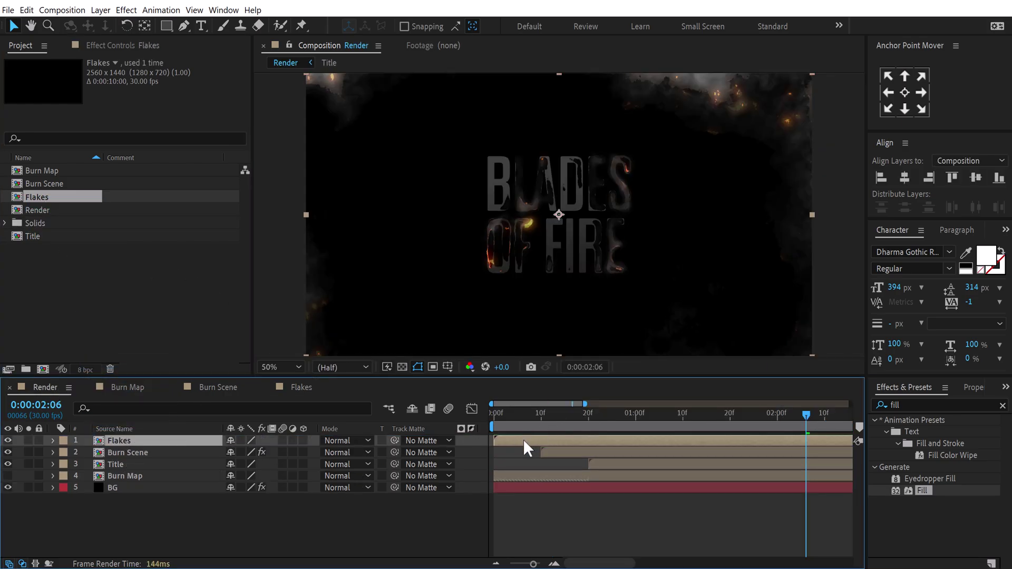
pyautogui.moveTo(524, 439); pyautogui.dragTo(567, 444)
pyautogui.click(343, 442)
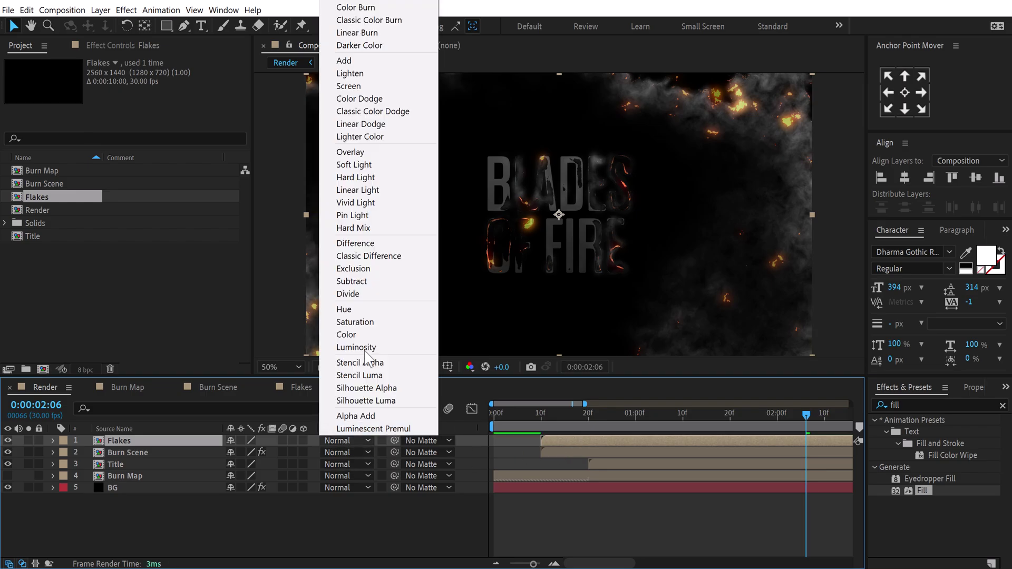
pyautogui.click(352, 87)
# Review the blended flakes over time and try lowering the Flakes layer's opacity to 60%.
pyautogui.moveTo(521, 409); pyautogui.dragTo(774, 420)
pyautogui.press('-')
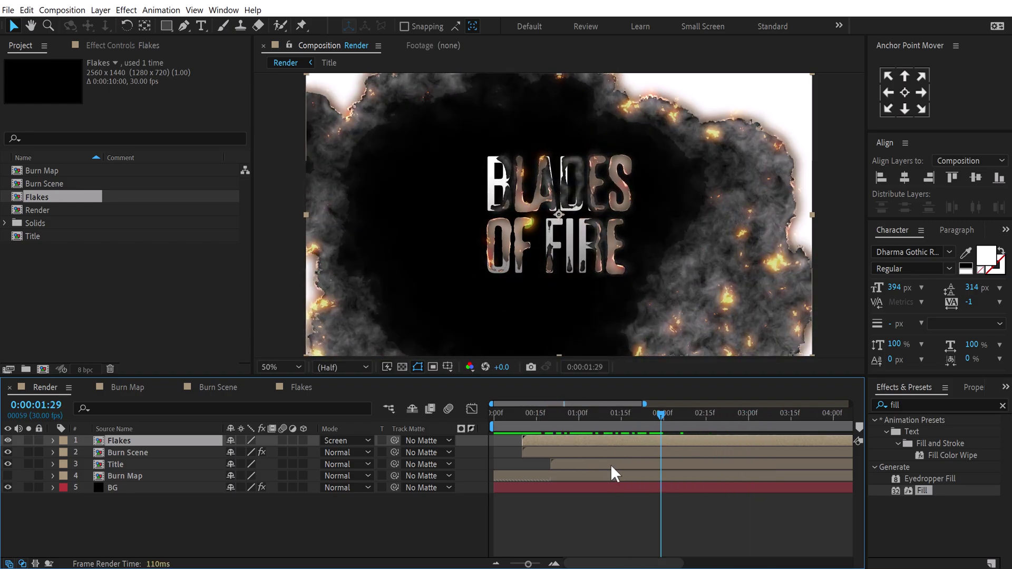
pyautogui.press('t')
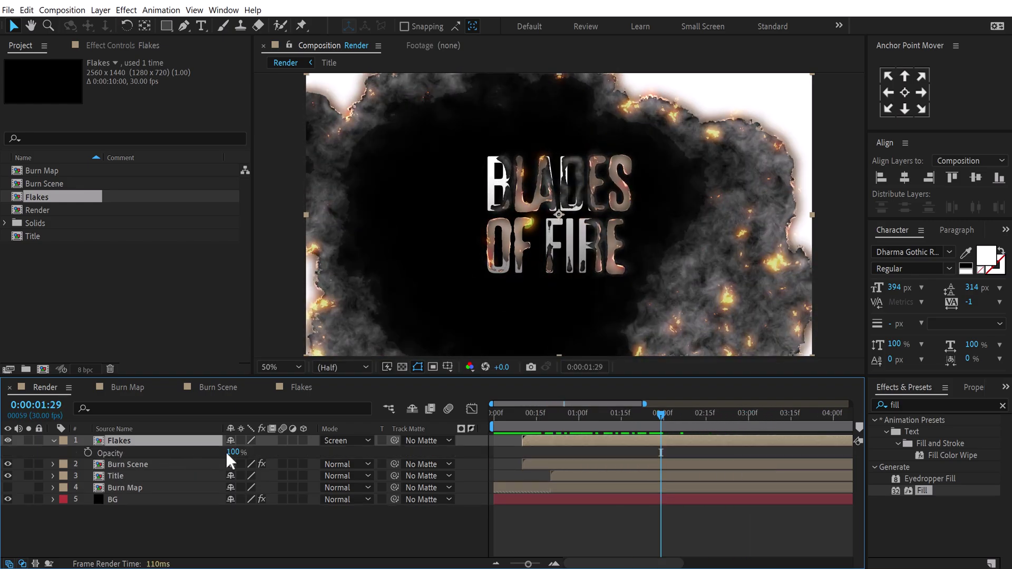
pyautogui.moveTo(222, 452); pyautogui.dragTo(209, 460)
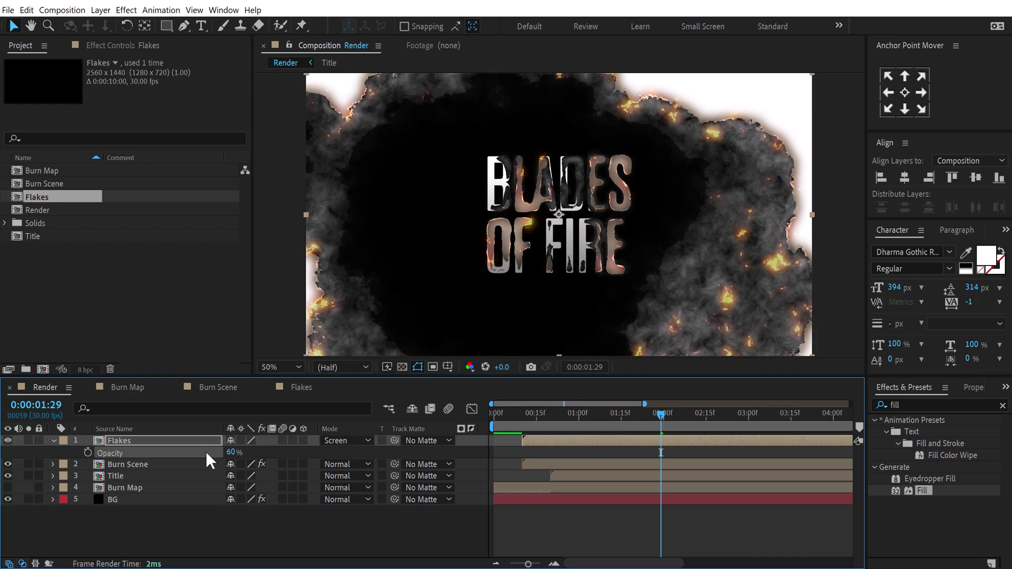
# Hide the second Burn Map layer inside the Flakes composition and return to Render.
pyautogui.doubleClick(135, 442)
pyautogui.click(64, 465)
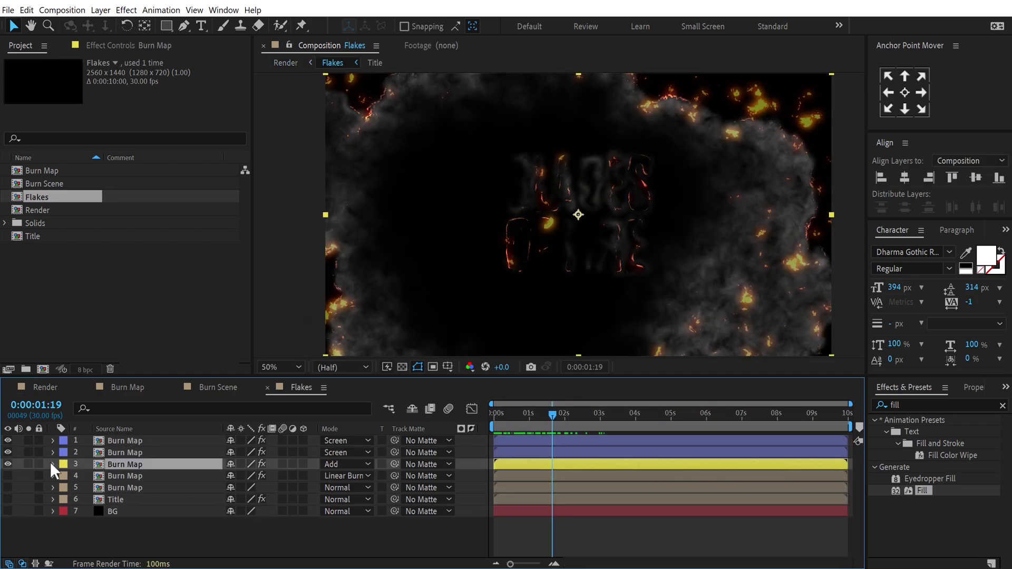
pyautogui.click(7, 453)
pyautogui.click(53, 386)
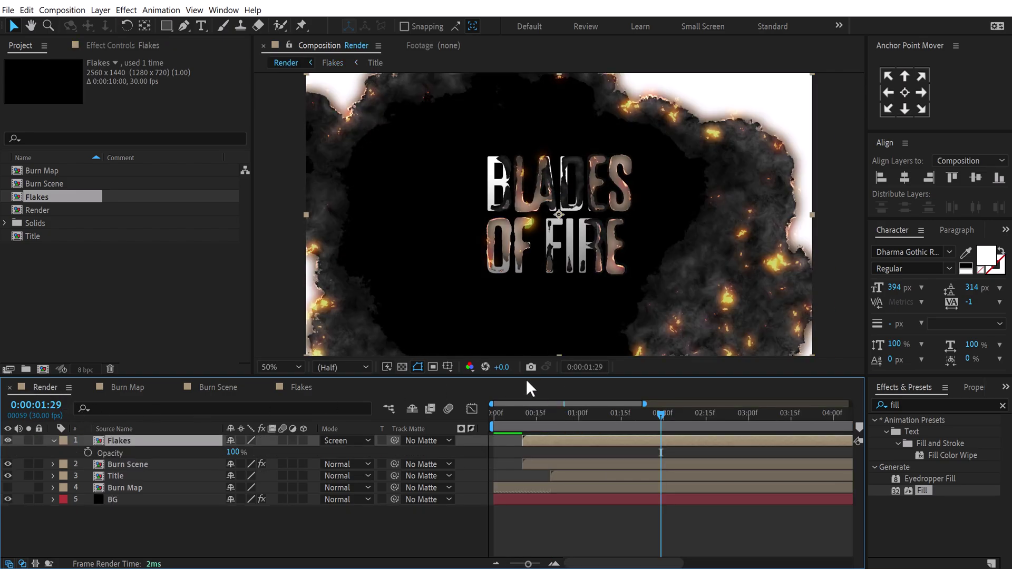
# Shift the Flakes and Burn Scene layers together to start at about 0:00:00:14 in Render.
pyautogui.moveTo(526, 414); pyautogui.dragTo(601, 414)
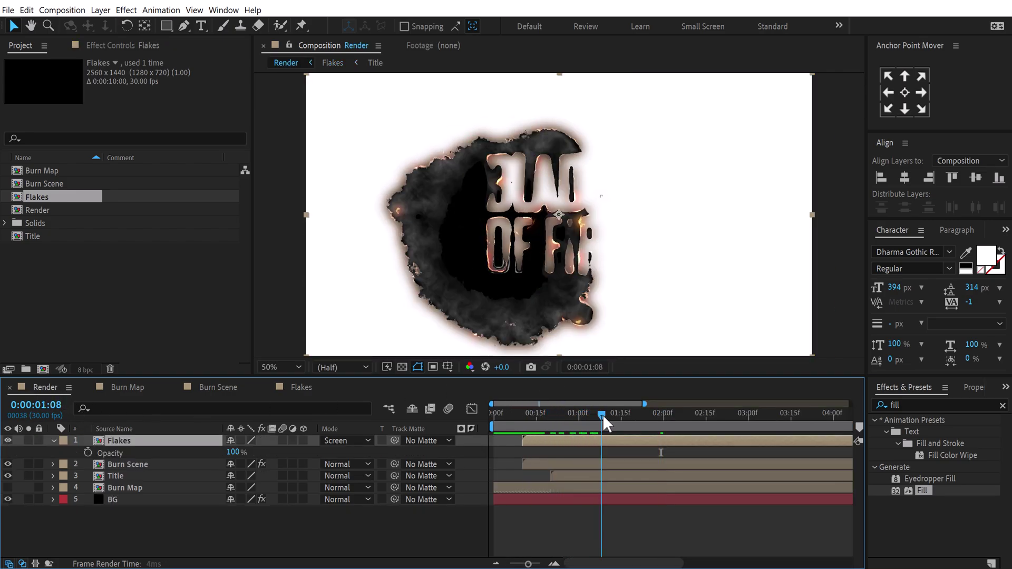
pyautogui.keyDown('shift'); pyautogui.click(536, 458); pyautogui.keyUp('shift')
pyautogui.moveTo(534, 438)
pyautogui.mouseDown()
pyautogui.moveTo(629, 418)
pyautogui.moveTo(729, 417)
pyautogui.moveTo(613, 426)
pyautogui.mouseUp()
pyautogui.click(568, 416)
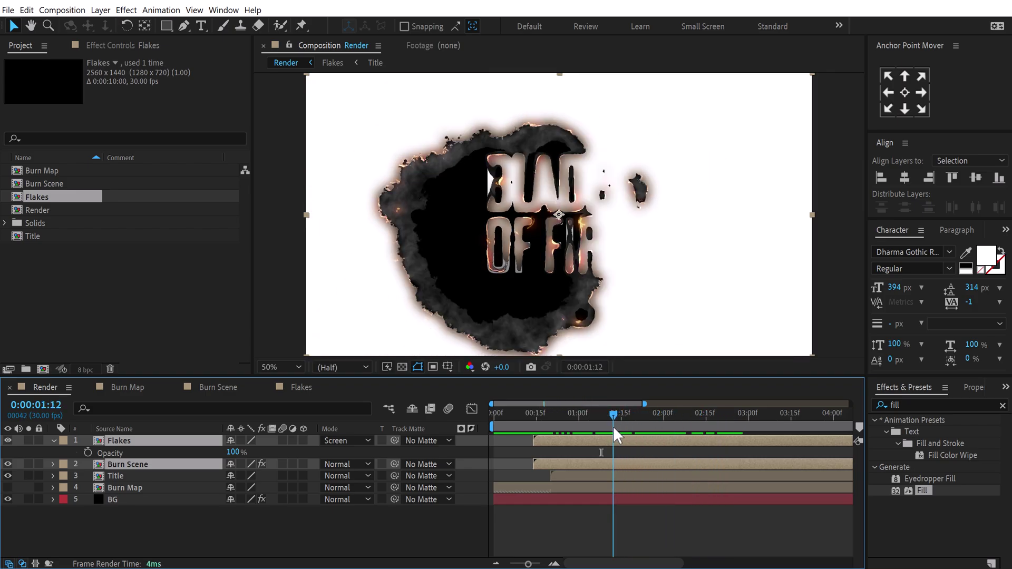
# Delay the Flakes layer alone to about 0:00:00:18, end the work area at 0:00:04:09, and preview the result.
pyautogui.click(546, 510)
pyautogui.moveTo(540, 444)
pyautogui.mouseDown()
pyautogui.moveTo(557, 447)
pyautogui.moveTo(587, 425)
pyautogui.moveTo(749, 434)
pyautogui.moveTo(792, 420)
pyautogui.mouseUp()
pyautogui.press('-')
pyautogui.moveTo(694, 412); pyautogui.dragTo(700, 410)
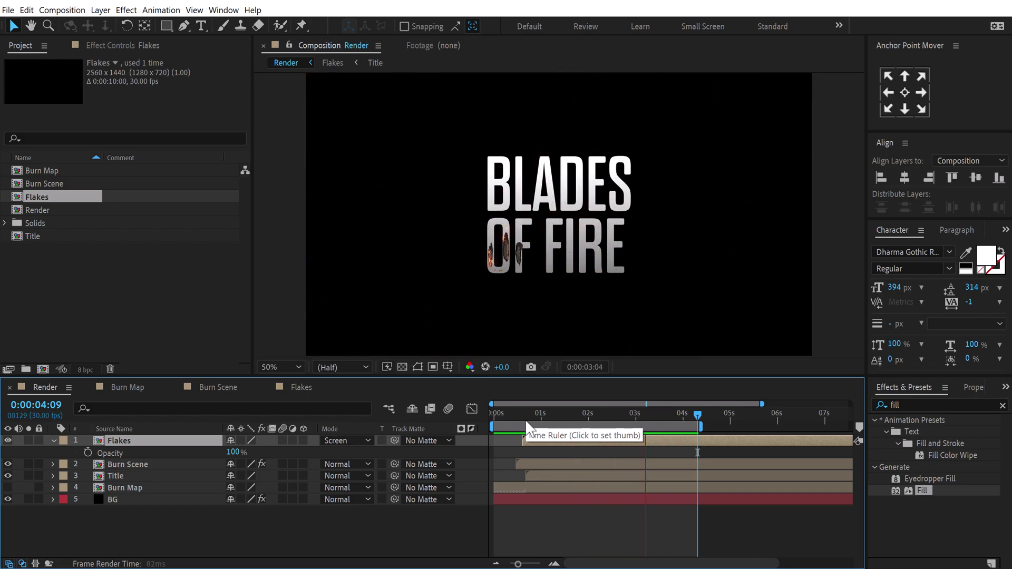
pyautogui.moveTo(535, 415); pyautogui.dragTo(625, 415)
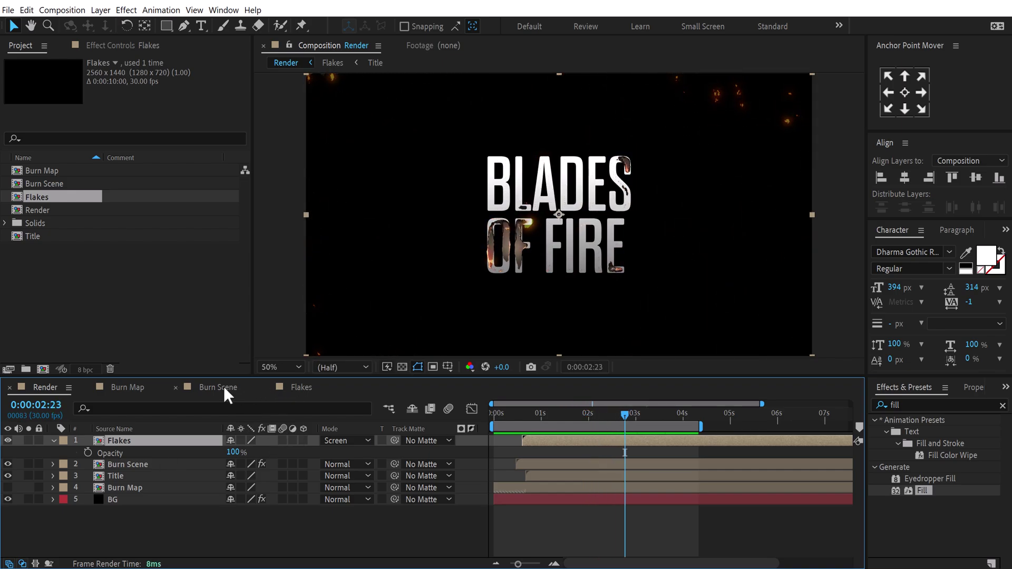
# Set the Random Seed of CC Burn Film to 18 on the Burn layer in the Burn Map composition.
pyautogui.click(138, 390)
pyautogui.click(123, 475)
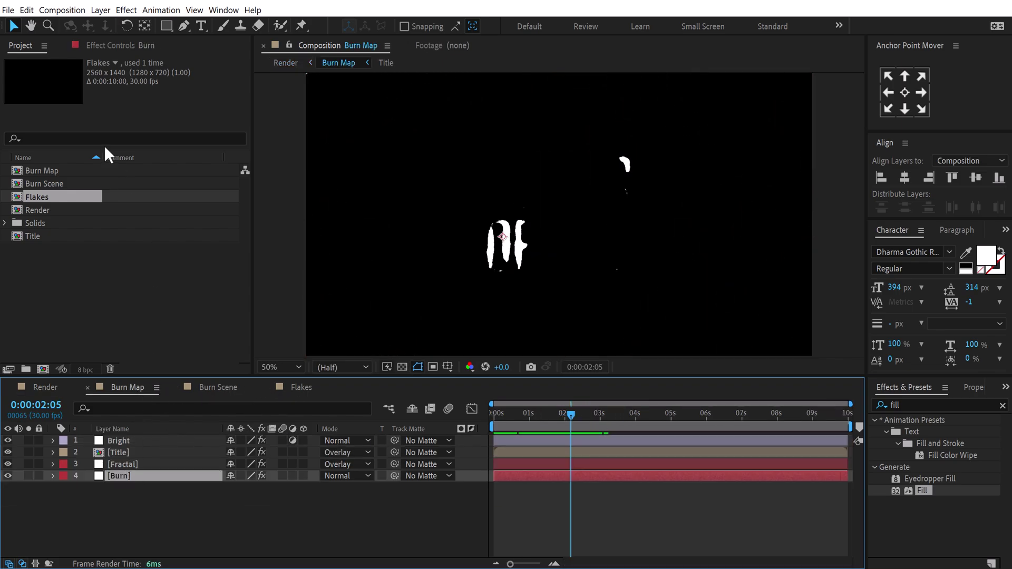
pyautogui.click(108, 47)
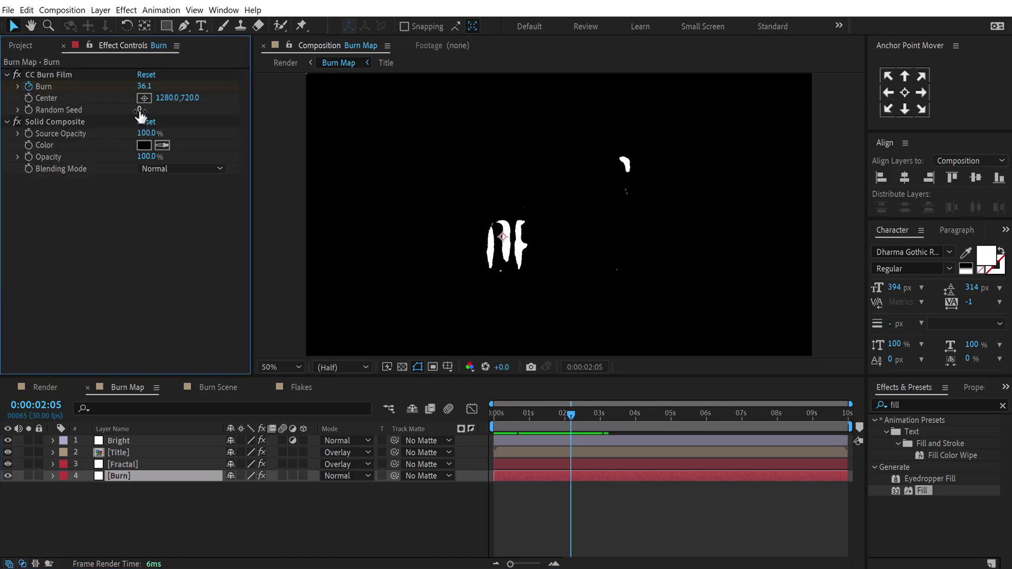
pyautogui.write('18')
pyautogui.press('Return')
# Check the new burn pattern, return to Render, and preview the animation from the beginning.
pyautogui.moveTo(507, 413)
pyautogui.mouseDown()
pyautogui.moveTo(613, 416)
pyautogui.moveTo(505, 412)
pyautogui.moveTo(671, 444)
pyautogui.moveTo(507, 438)
pyautogui.mouseUp()
pyautogui.click(59, 388)
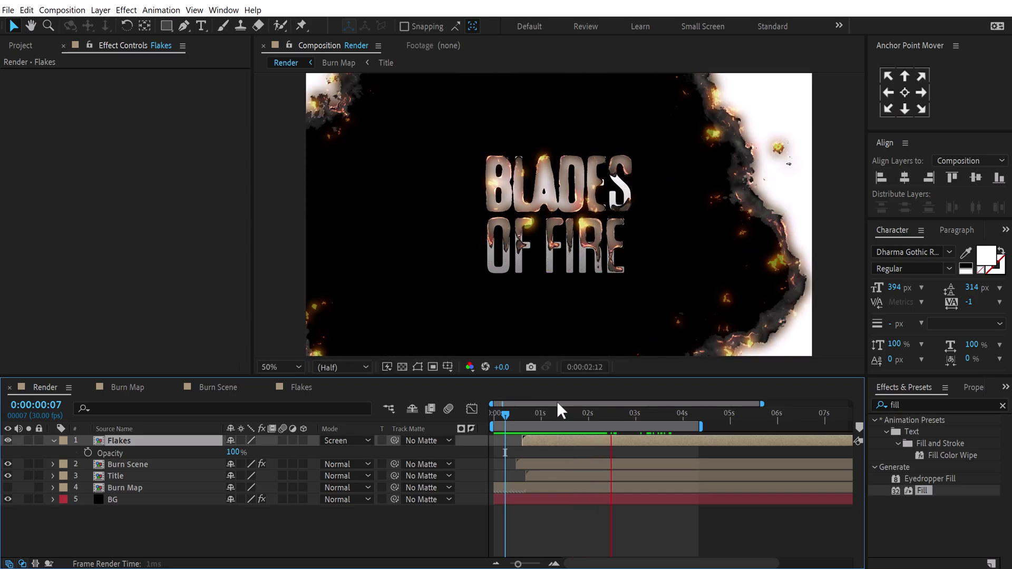
pyautogui.press('Home')
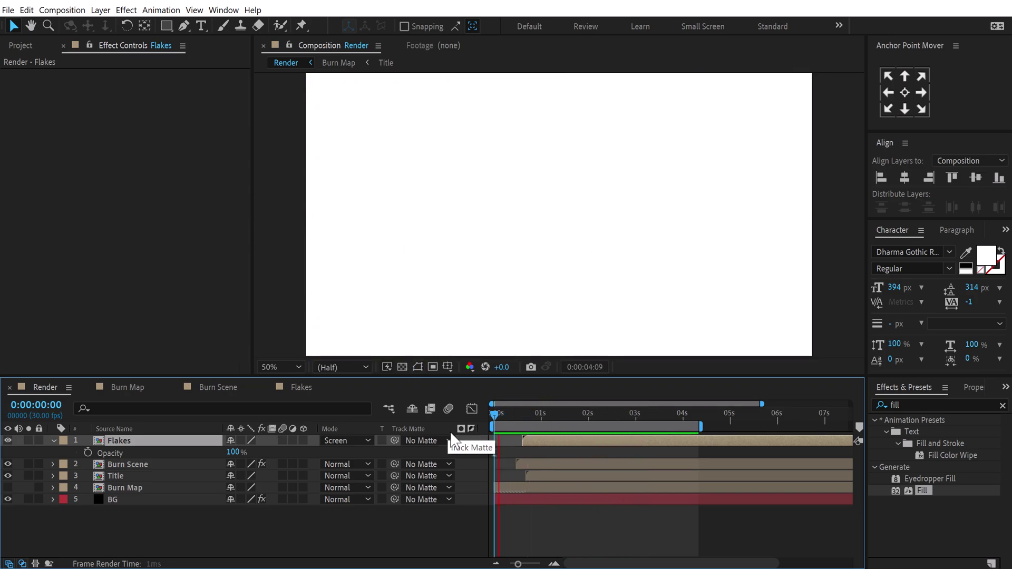